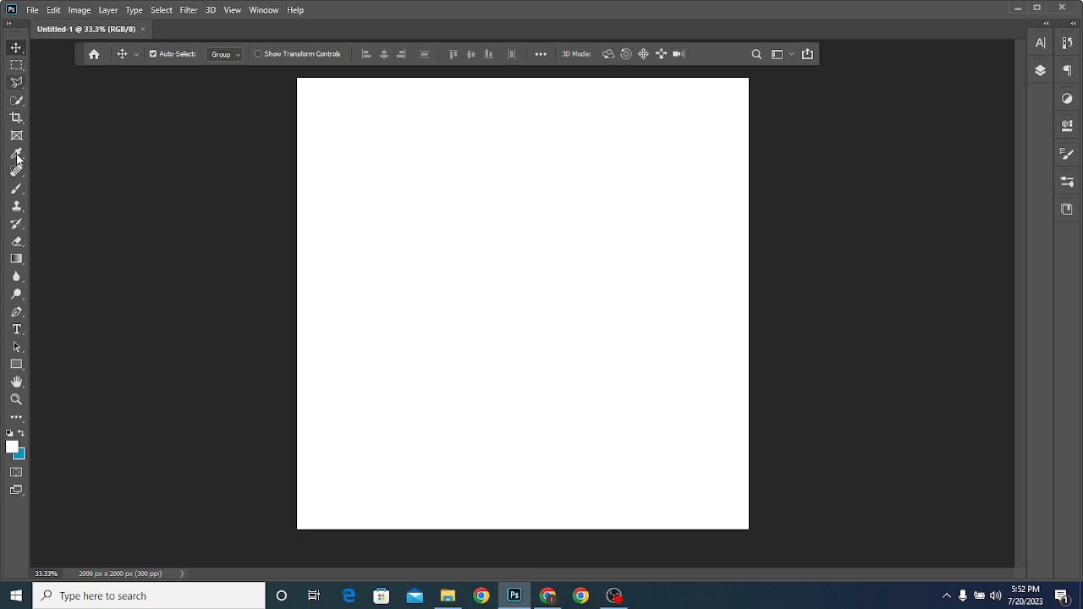
# Shift the floating options bar slightly along the top of the canvas, hide it, and show it again
pyautogui.press('y')
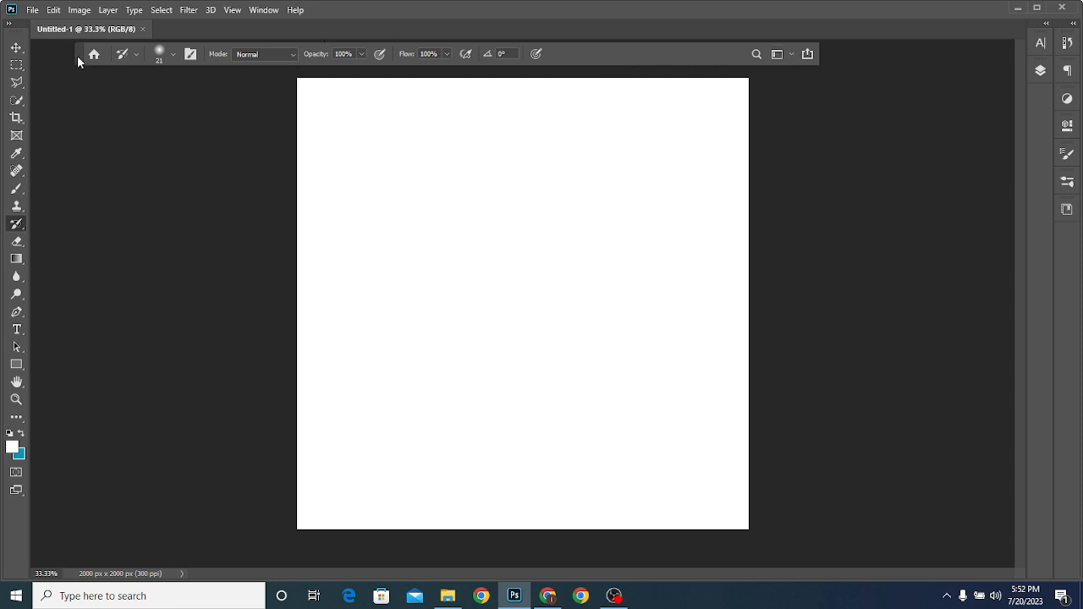
pyautogui.moveTo(77, 55); pyautogui.dragTo(94, 56)
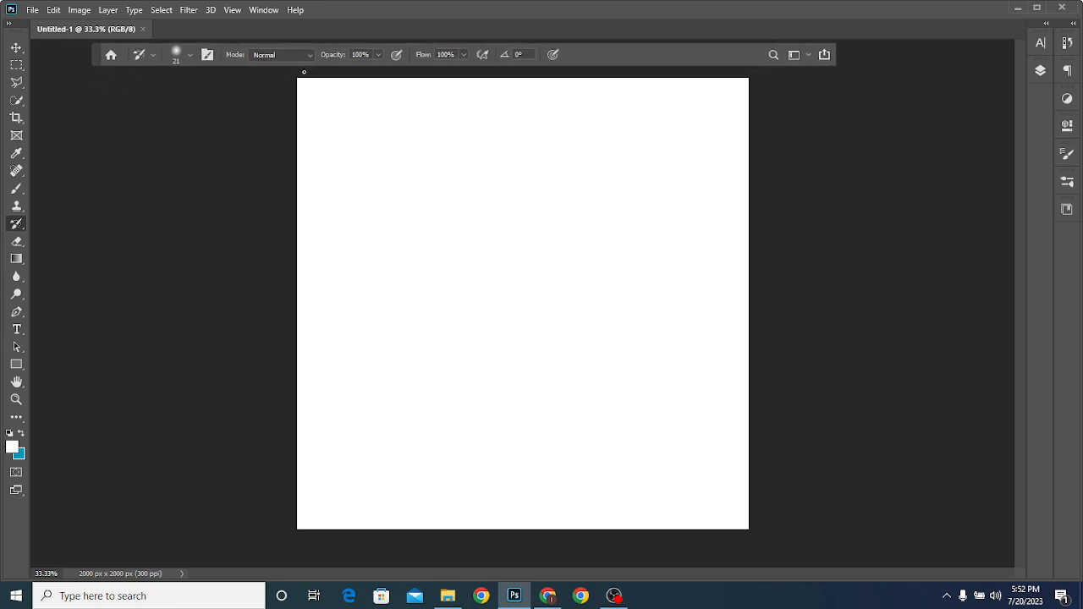
pyautogui.click(264, 12)
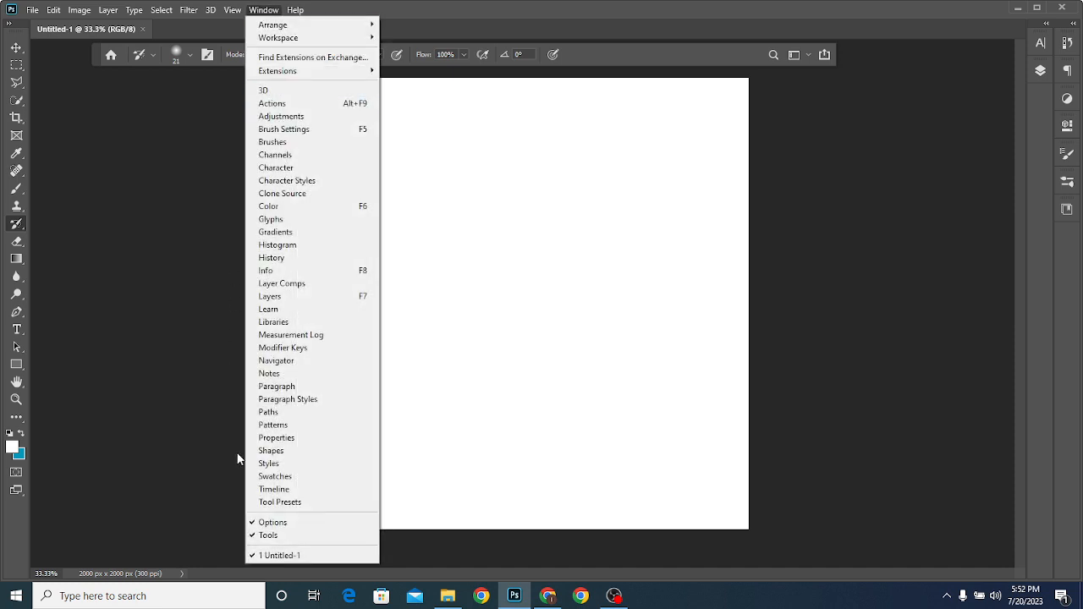
pyautogui.click(269, 523)
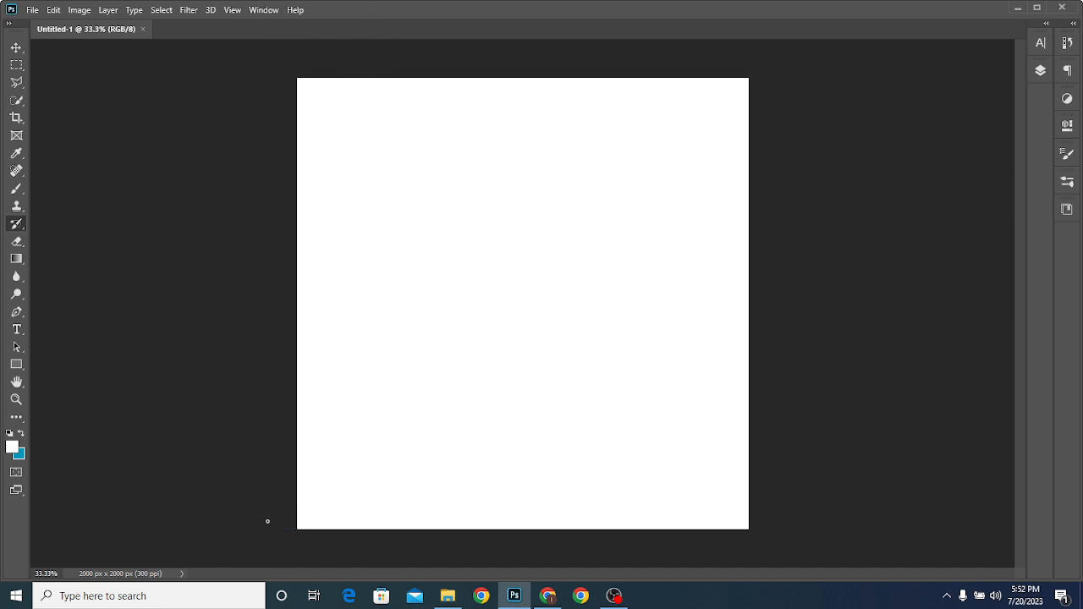
pyautogui.click(263, 12)
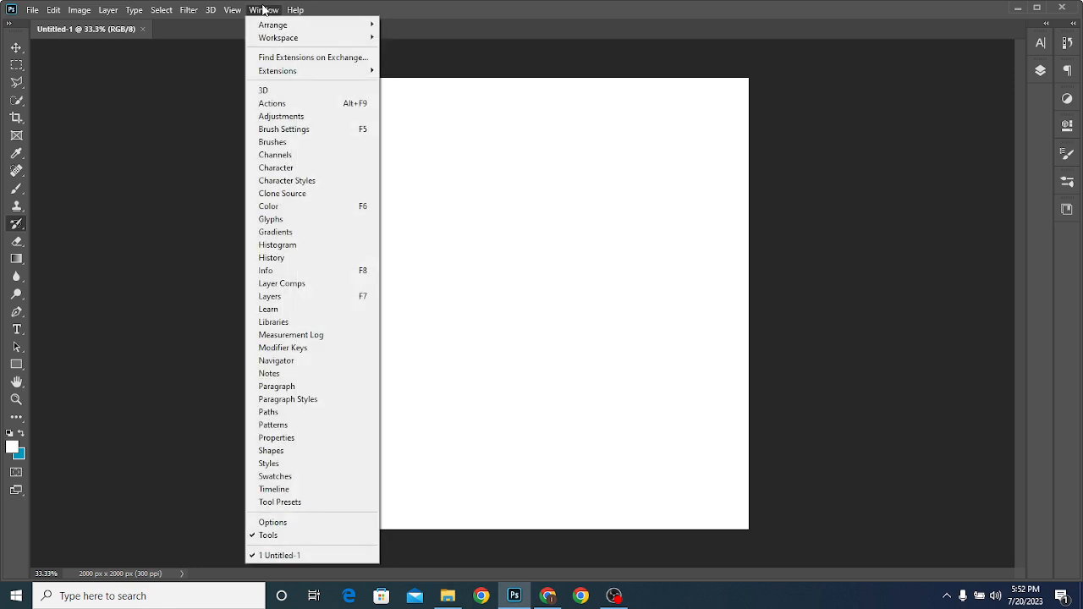
pyautogui.click(271, 522)
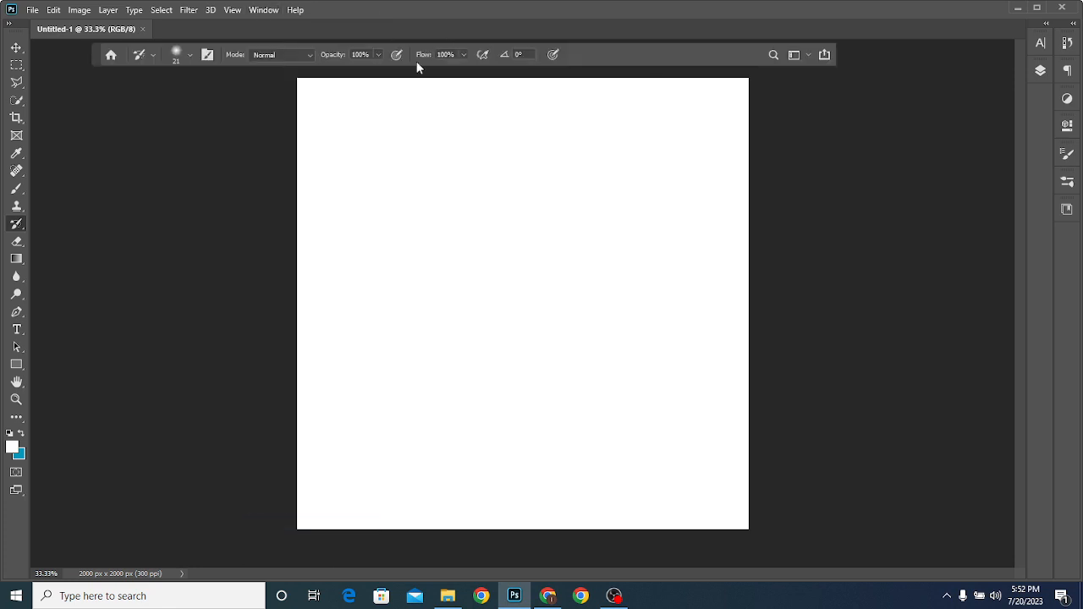
# Hide the Tools toolbar and show it again
pyautogui.click(263, 10)
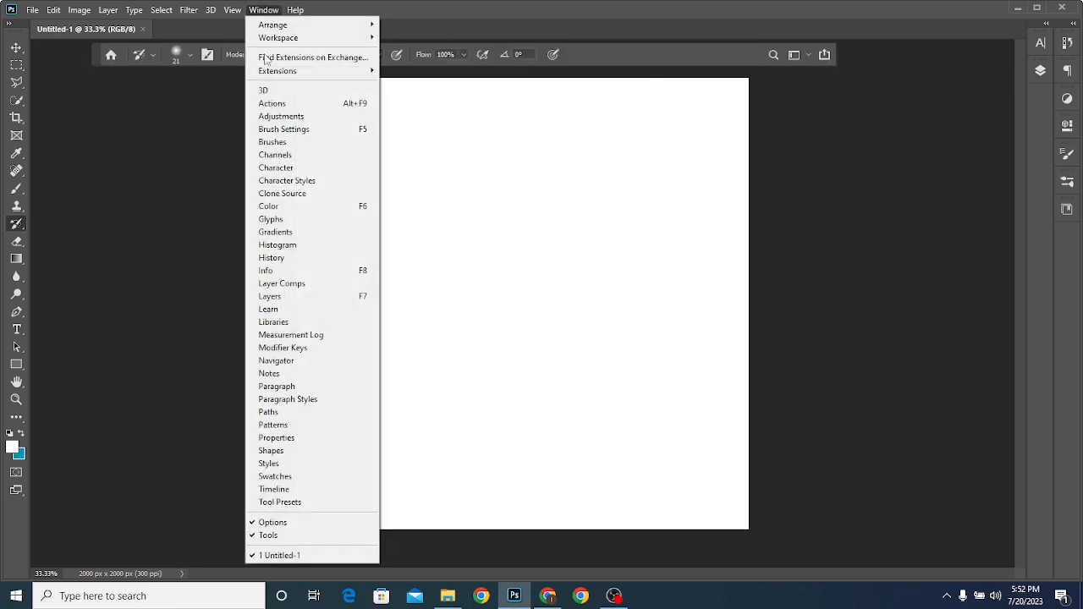
pyautogui.click(279, 537)
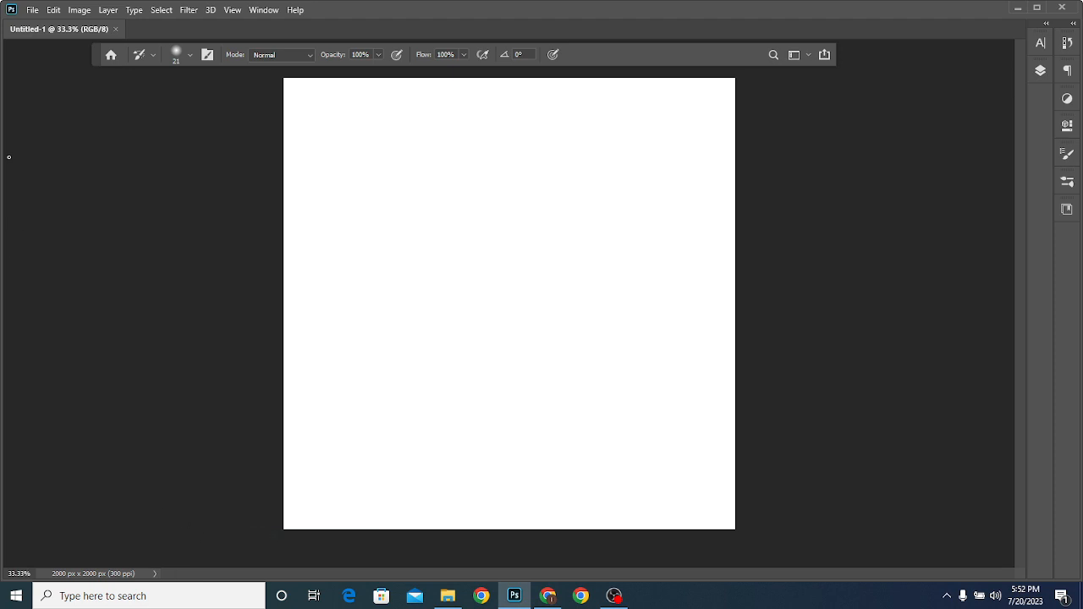
pyautogui.click(266, 9)
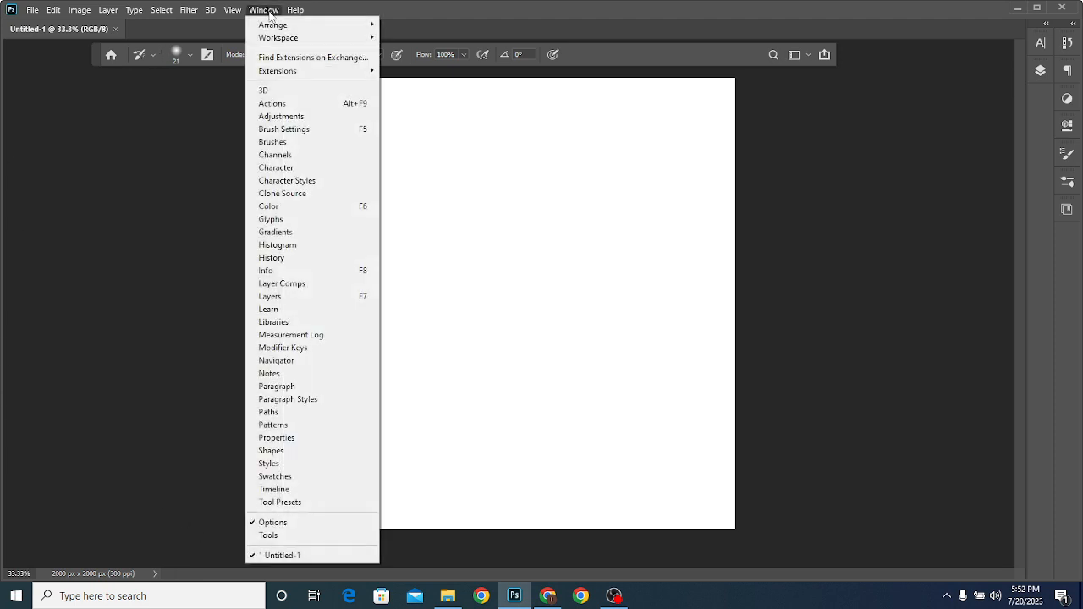
pyautogui.click(299, 536)
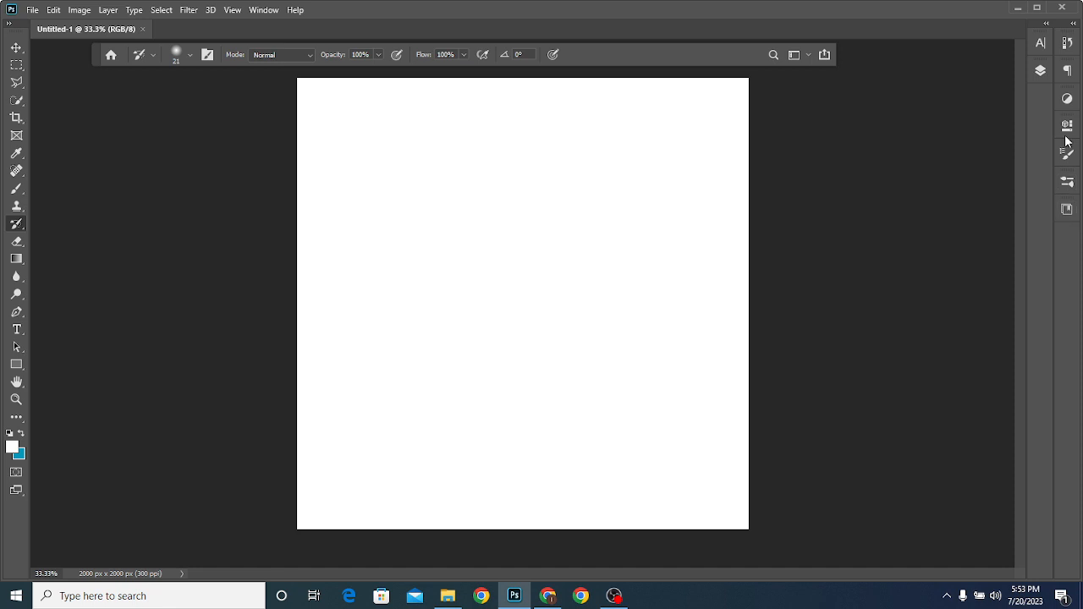
# Bring up the Layers panel, and view the Character panel before collapsing it
pyautogui.click(263, 9)
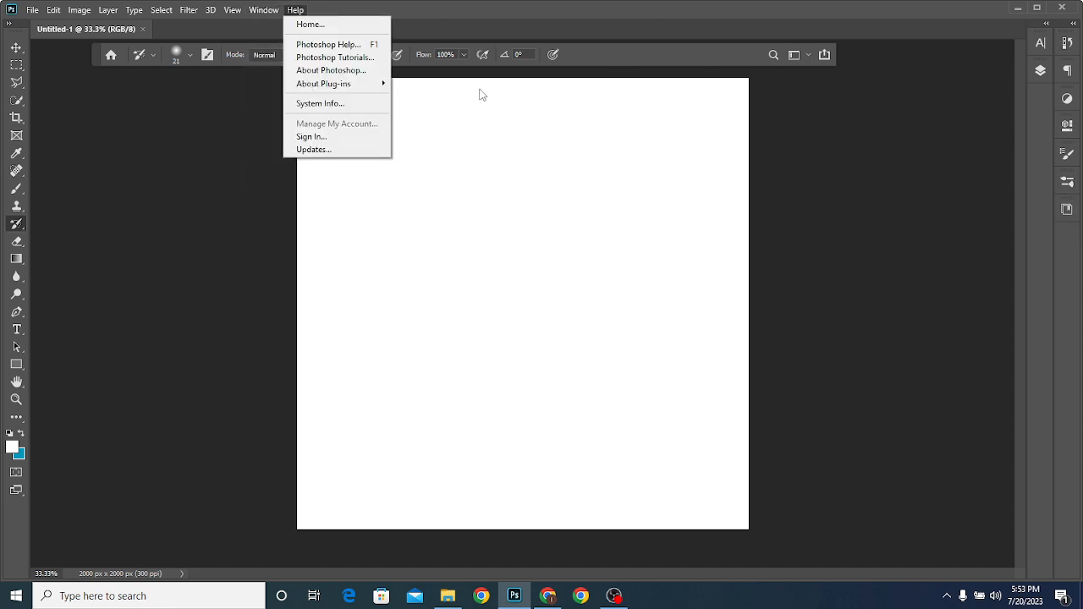
pyautogui.click(263, 9)
pyautogui.click(263, 9)
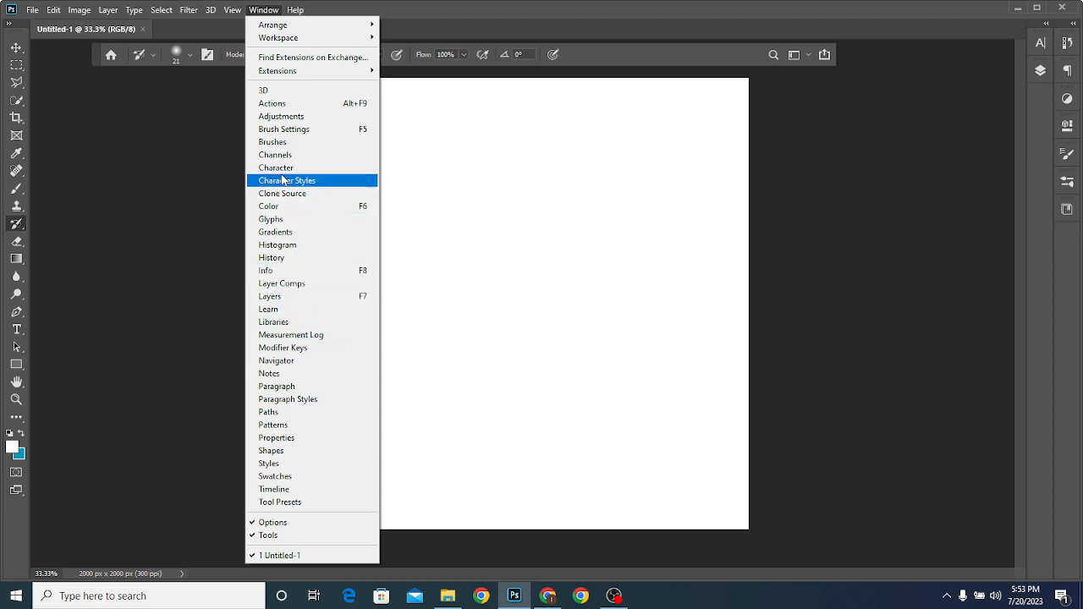
pyautogui.click(282, 296)
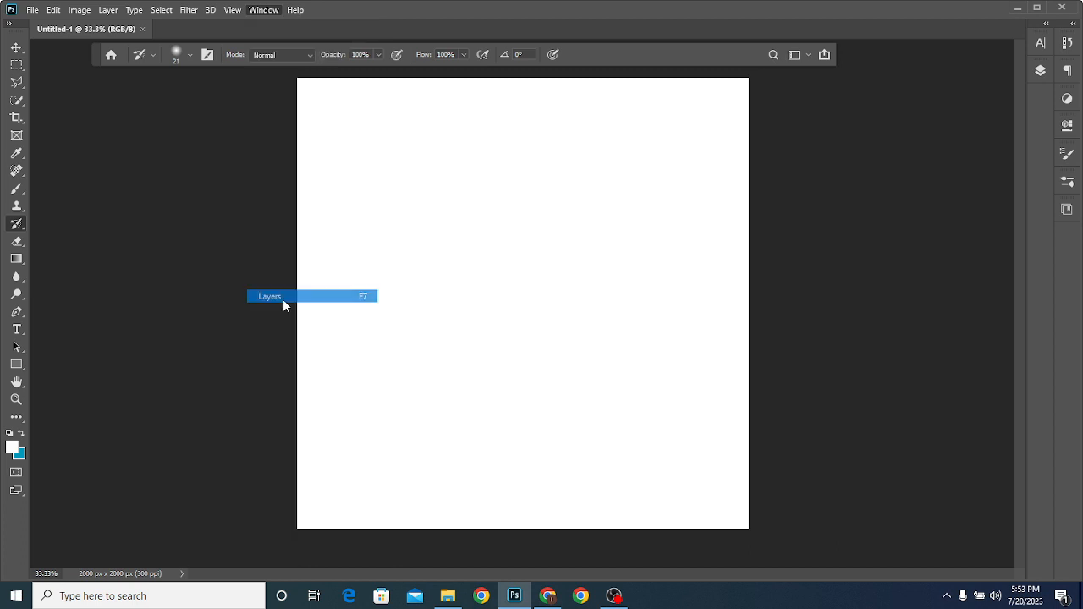
pyautogui.click(1040, 42)
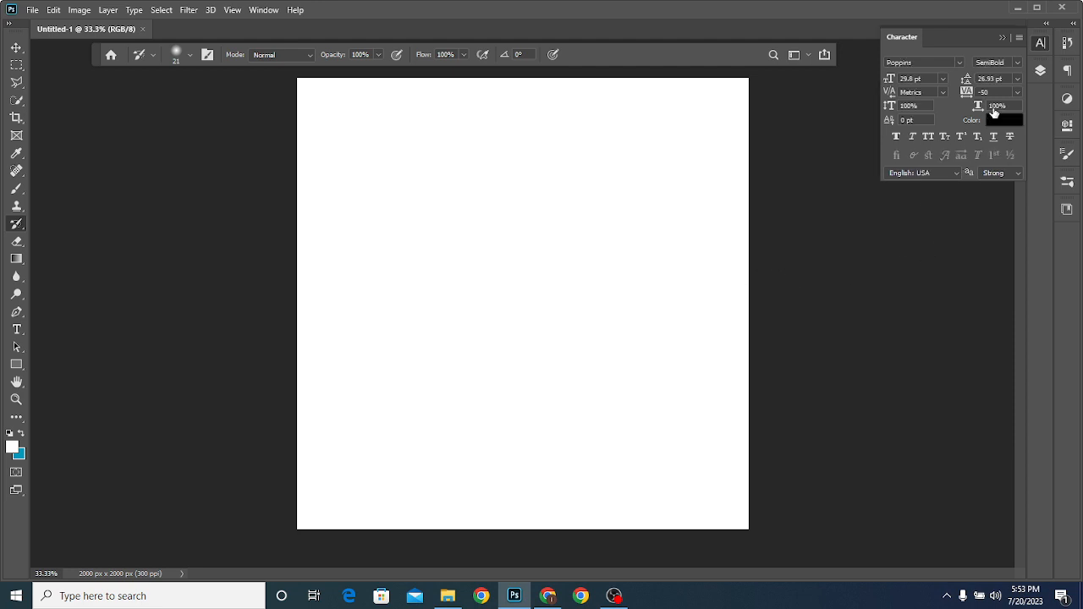
pyautogui.click(1002, 37)
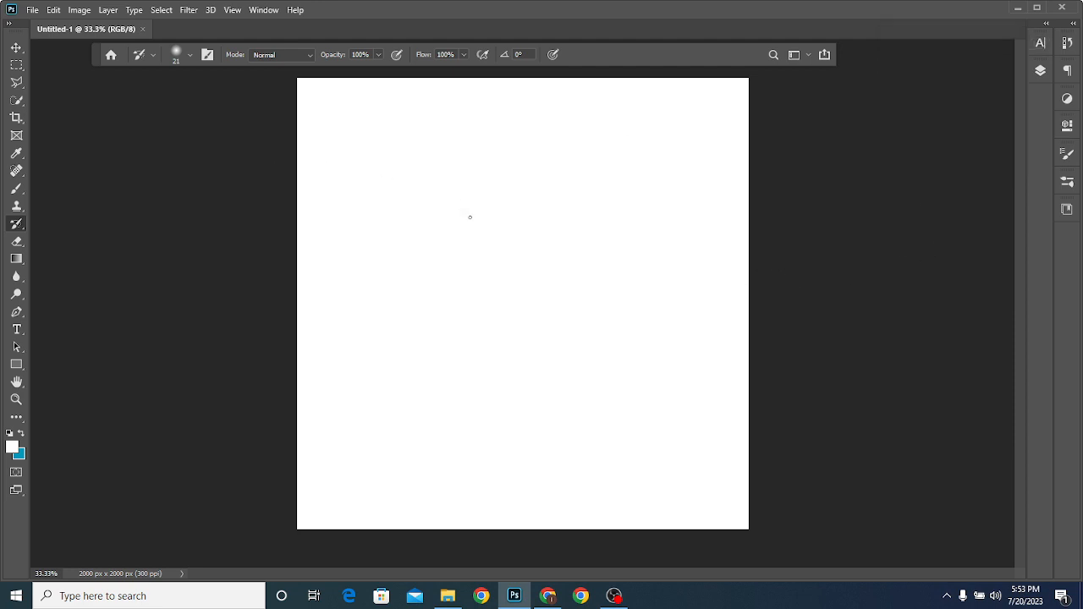
# Add a horizontal type layer with the placeholder text "Lorem Ipsum" in the upper middle of the canvas
pyautogui.click(16, 47)
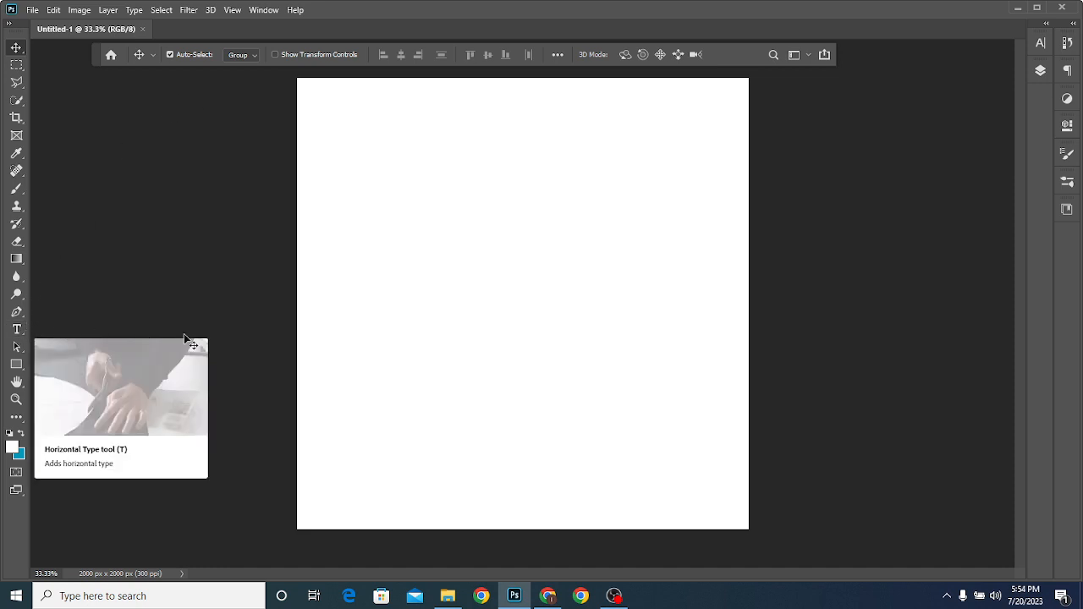
pyautogui.click(19, 329)
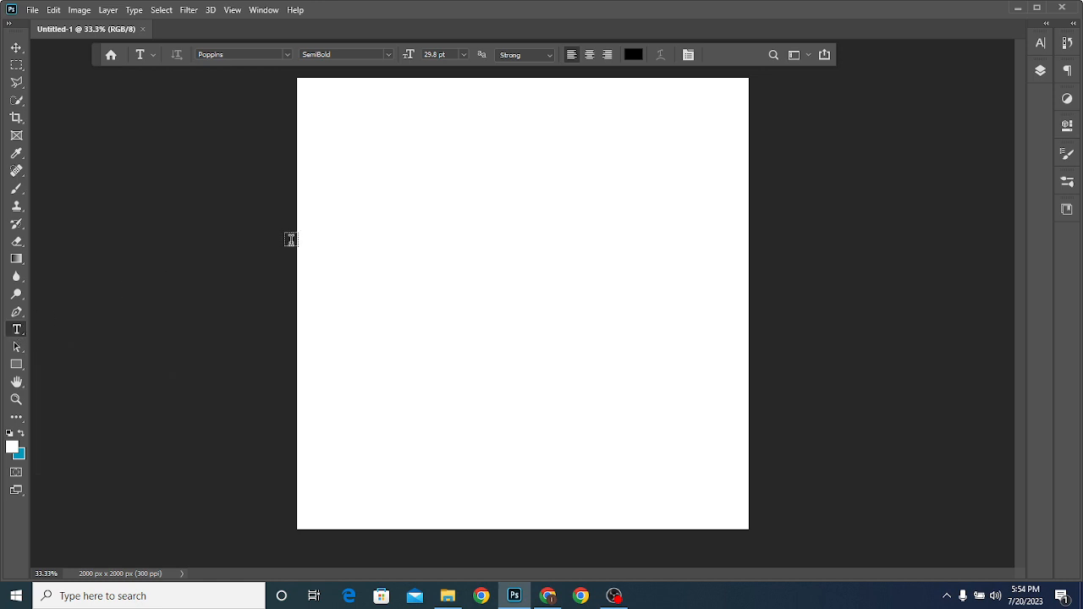
pyautogui.click(447, 202)
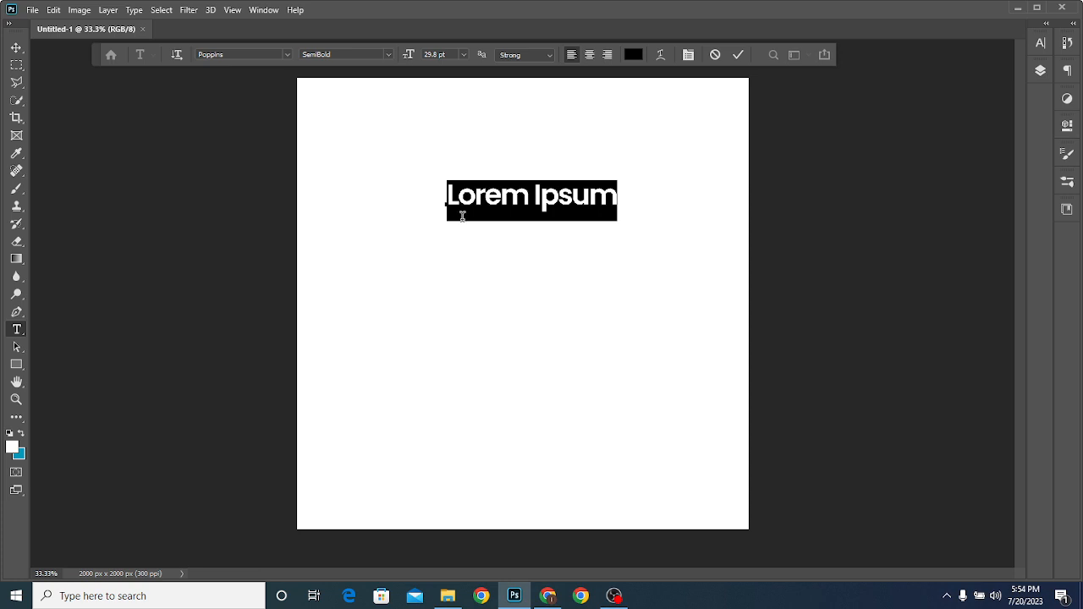
# Select the entire "Lorem Ipsum" text and show the Character settings for it
pyautogui.click(484, 212)
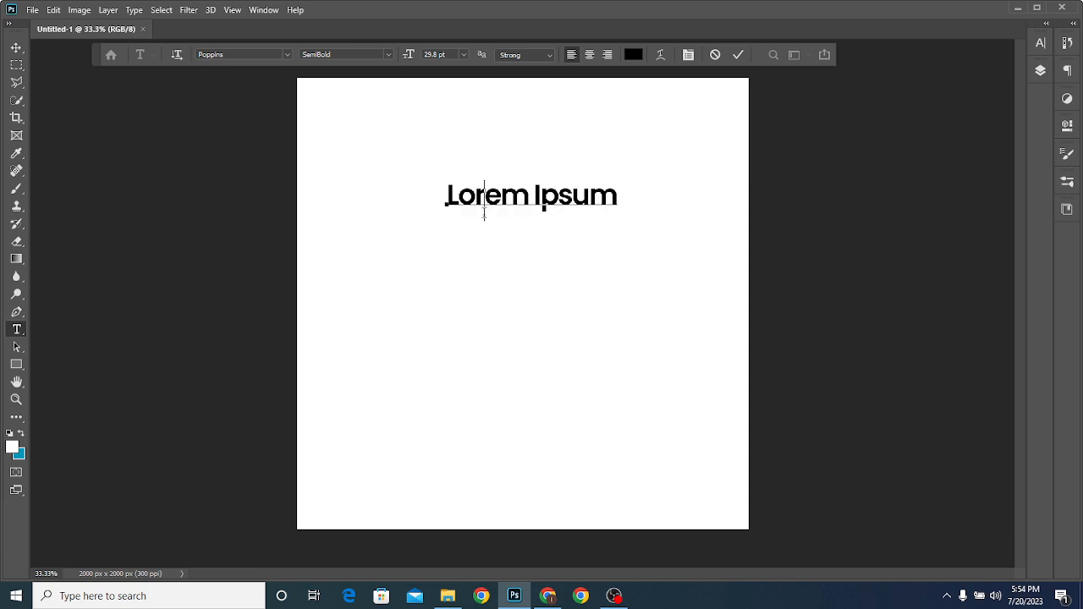
pyautogui.moveTo(618, 191); pyautogui.dragTo(397, 206)
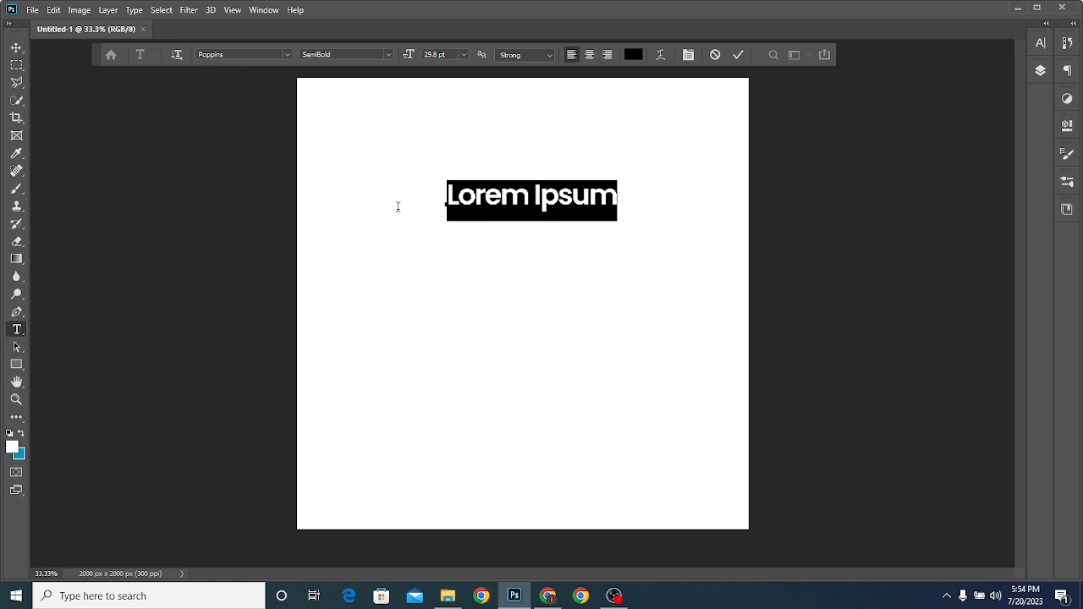
pyautogui.click(506, 196)
pyautogui.moveTo(609, 199); pyautogui.dragTo(438, 201)
pyautogui.click(614, 206)
pyautogui.moveTo(617, 203); pyautogui.dragTo(442, 200)
pyautogui.click(615, 195)
pyautogui.moveTo(613, 194); pyautogui.dragTo(423, 203)
pyautogui.moveTo(615, 196); pyautogui.dragTo(437, 193)
pyautogui.click(275, 11)
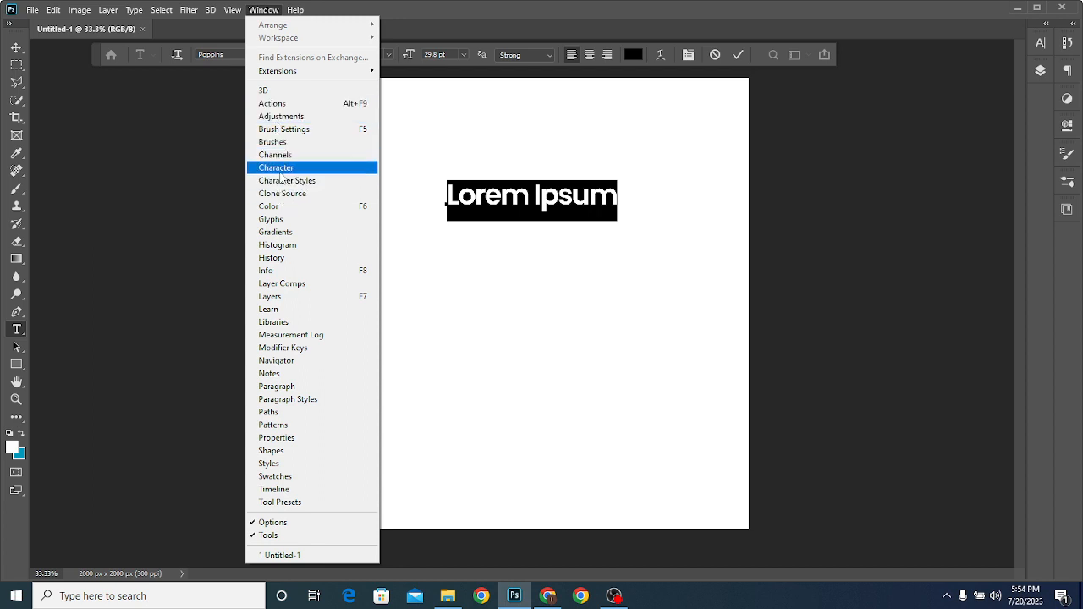
pyautogui.click(280, 172)
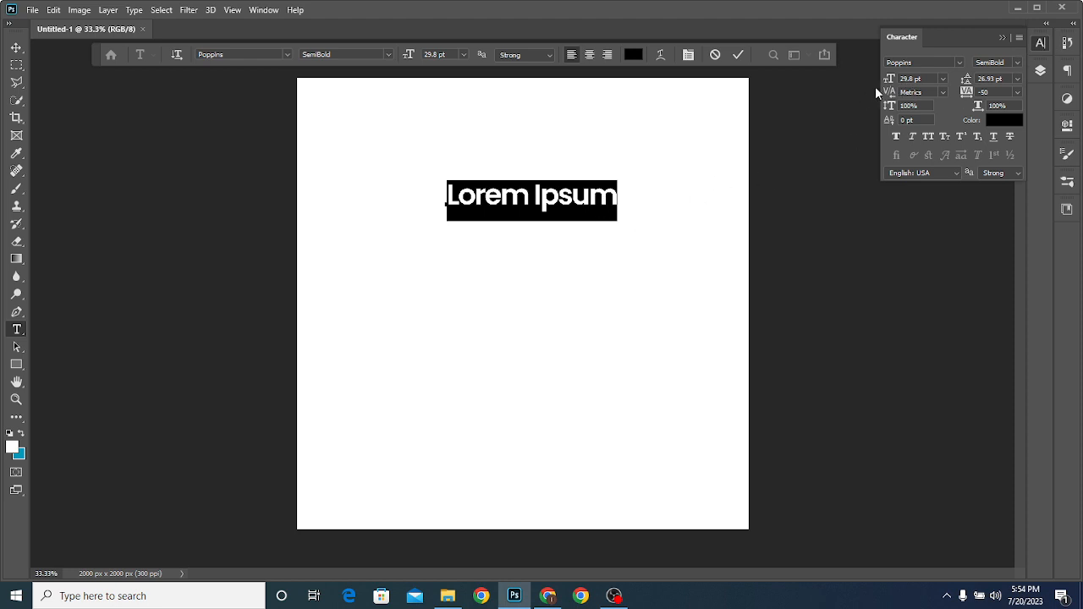
# Preview different font families on the selected "Lorem Ipsum" text and choose Poppins
pyautogui.click(960, 62)
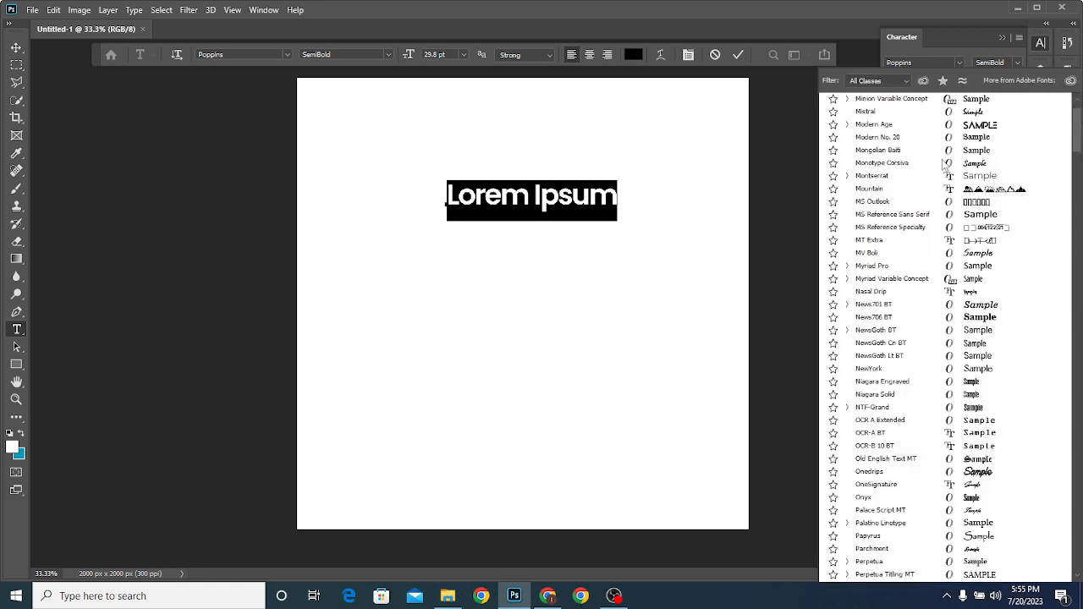
pyautogui.scroll(-3, 953, 164)
pyautogui.scroll(-5, 962, 188)
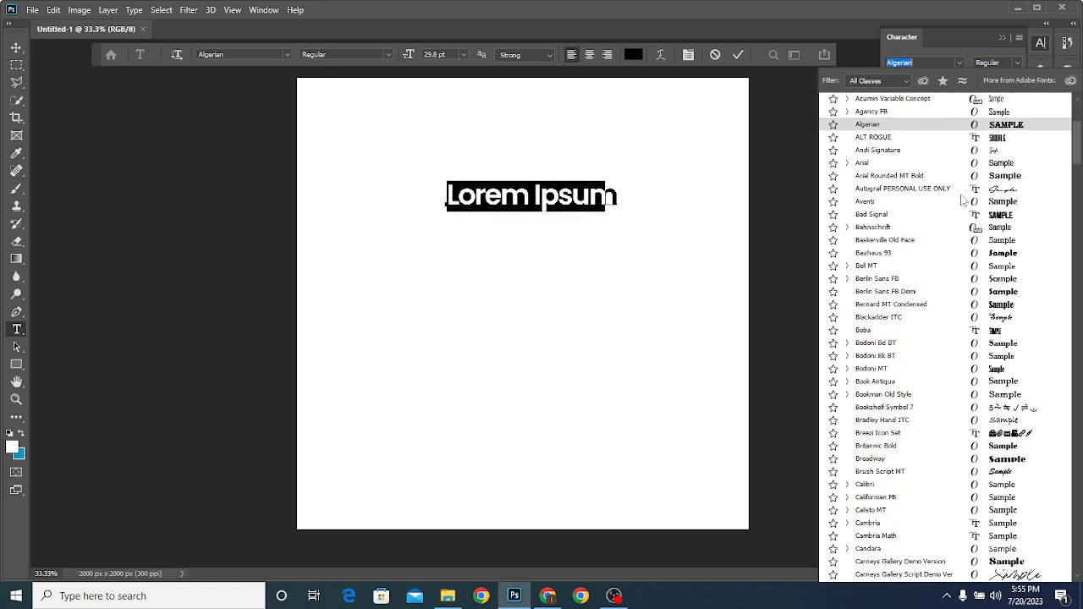
pyautogui.scroll(-8, 961, 296)
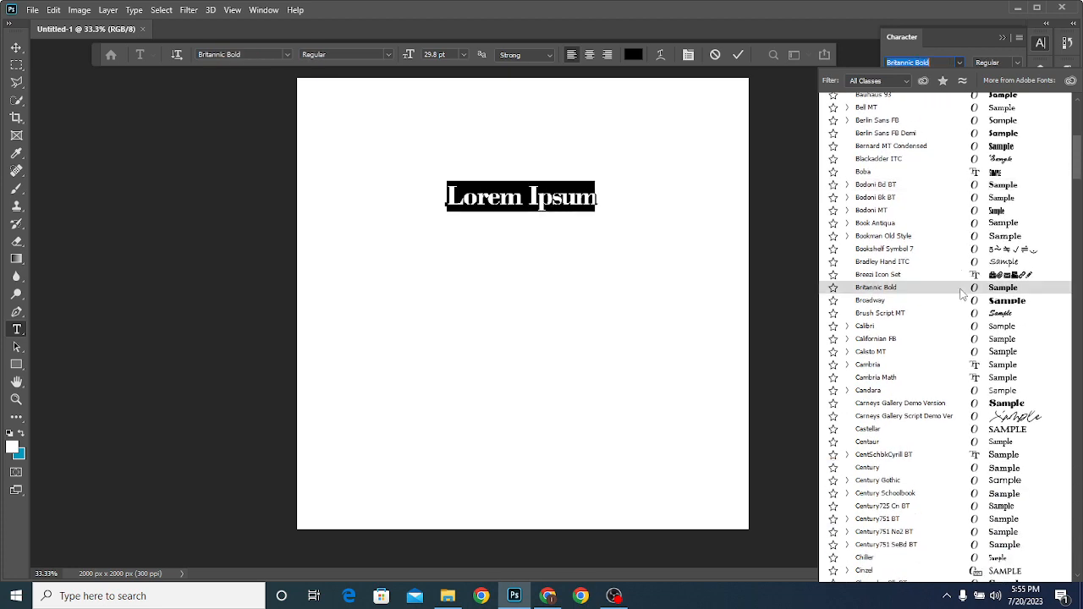
pyautogui.scroll(-9, 957, 318)
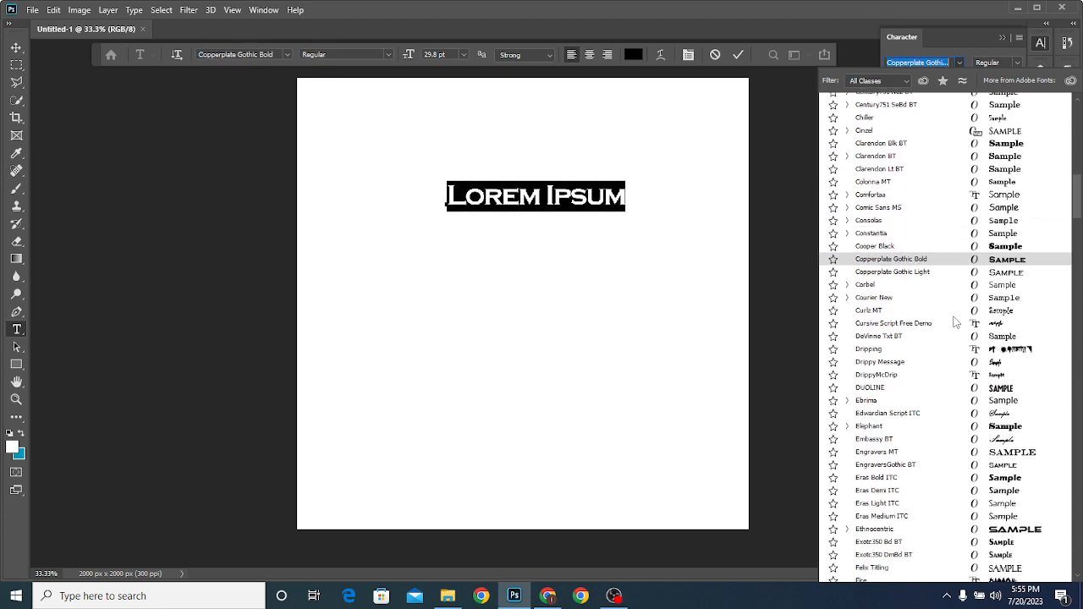
pyautogui.scroll(-5, 956, 355)
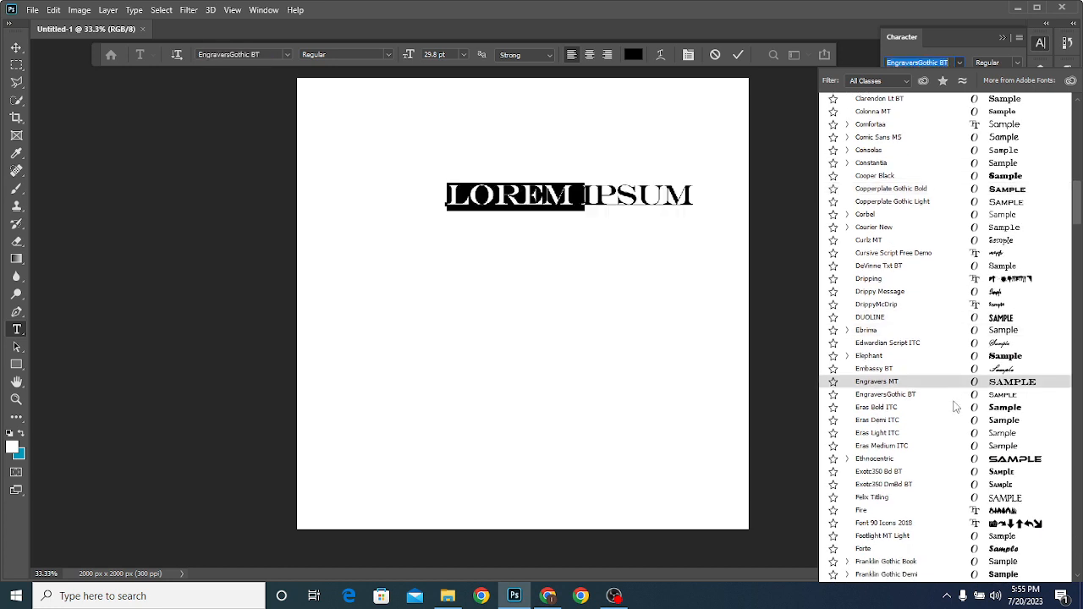
pyautogui.scroll(-1, 954, 398)
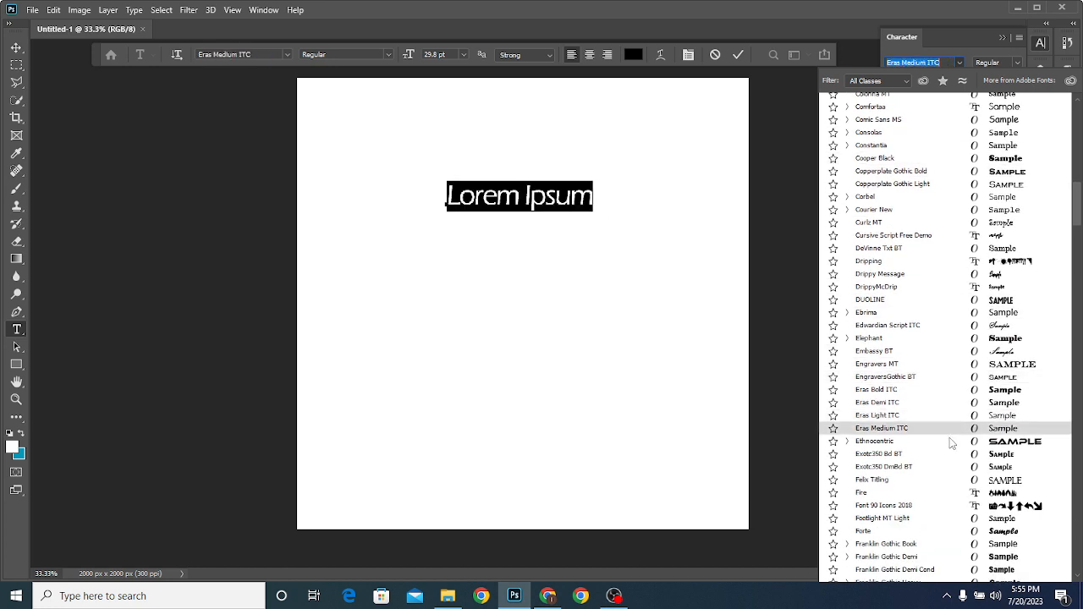
pyautogui.scroll(2, 951, 288)
pyautogui.scroll(15, 951, 280)
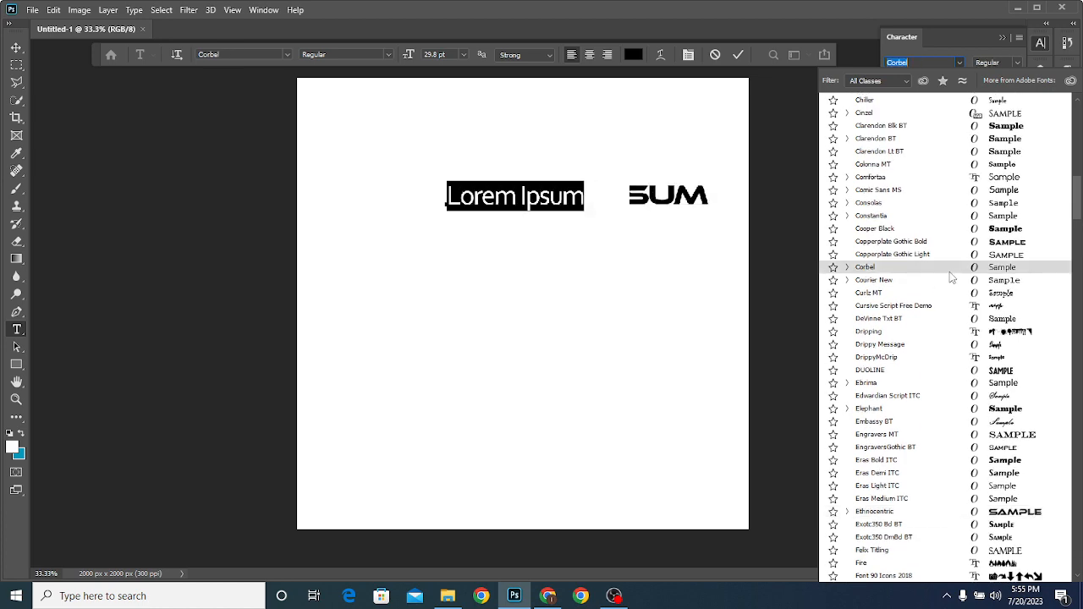
pyautogui.scroll(15, 951, 278)
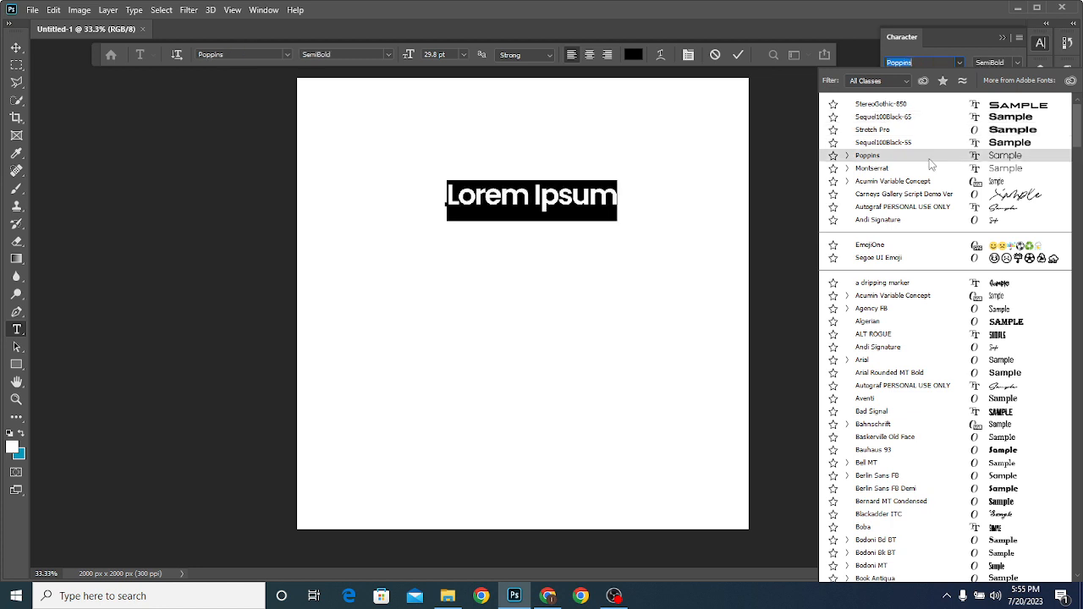
pyautogui.click(928, 156)
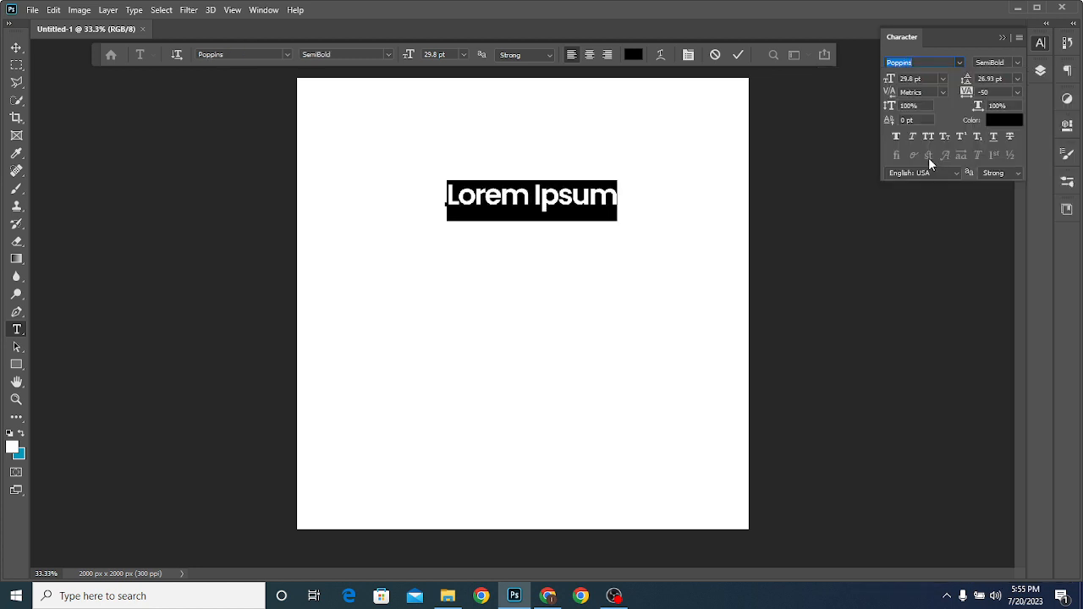
# Set the text's font style to Thin and commit the text edit
pyautogui.click(1016, 64)
pyautogui.click(1015, 74)
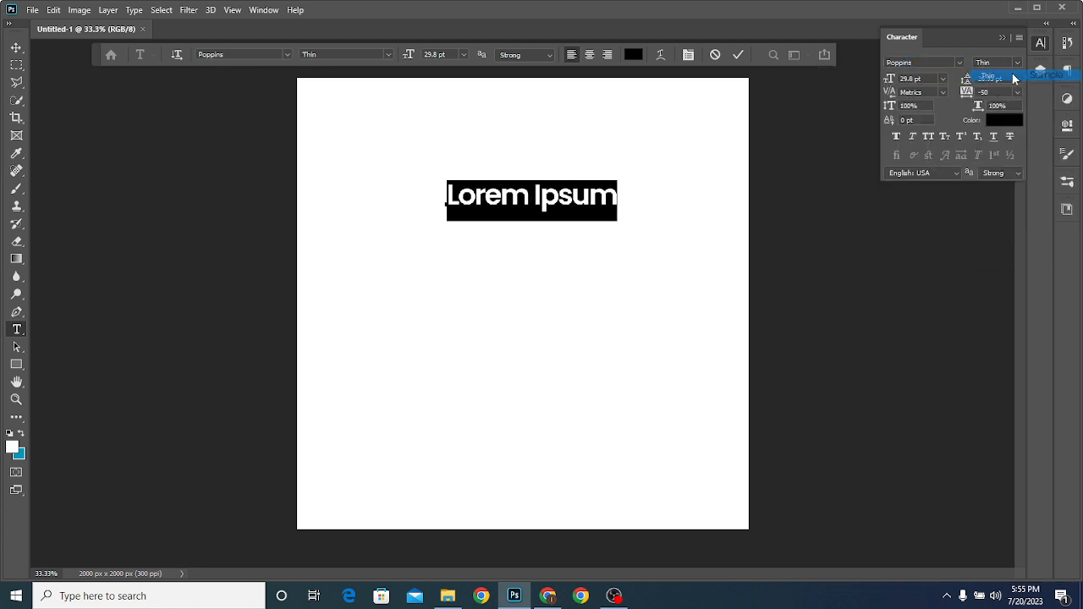
pyautogui.click(742, 53)
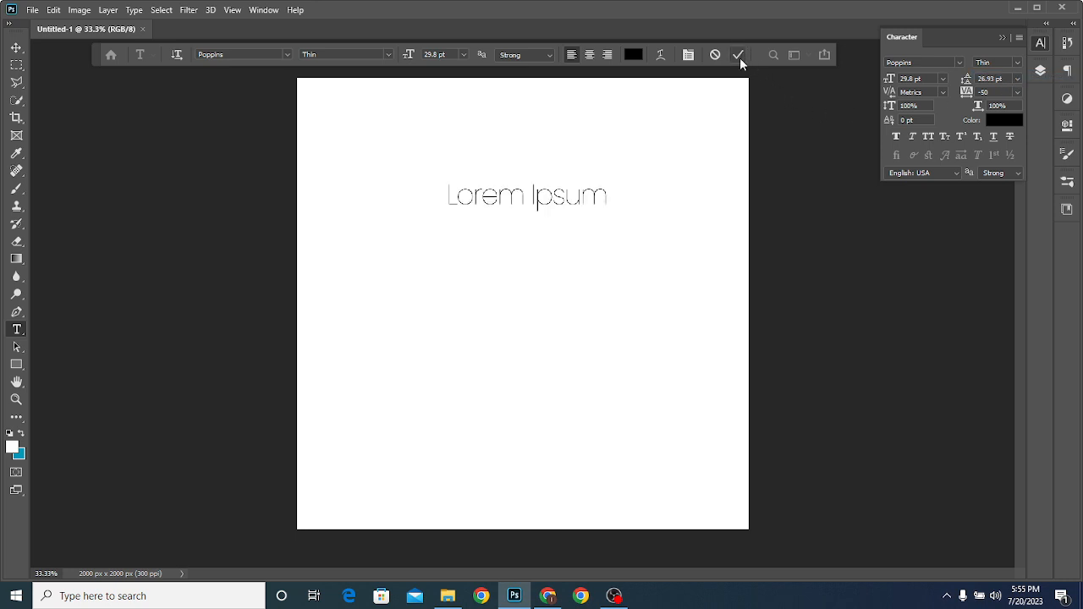
# Select the whole "Lorem Ipsum" text, set its font style to Medium and commit the edit
pyautogui.moveTo(607, 195); pyautogui.dragTo(424, 209)
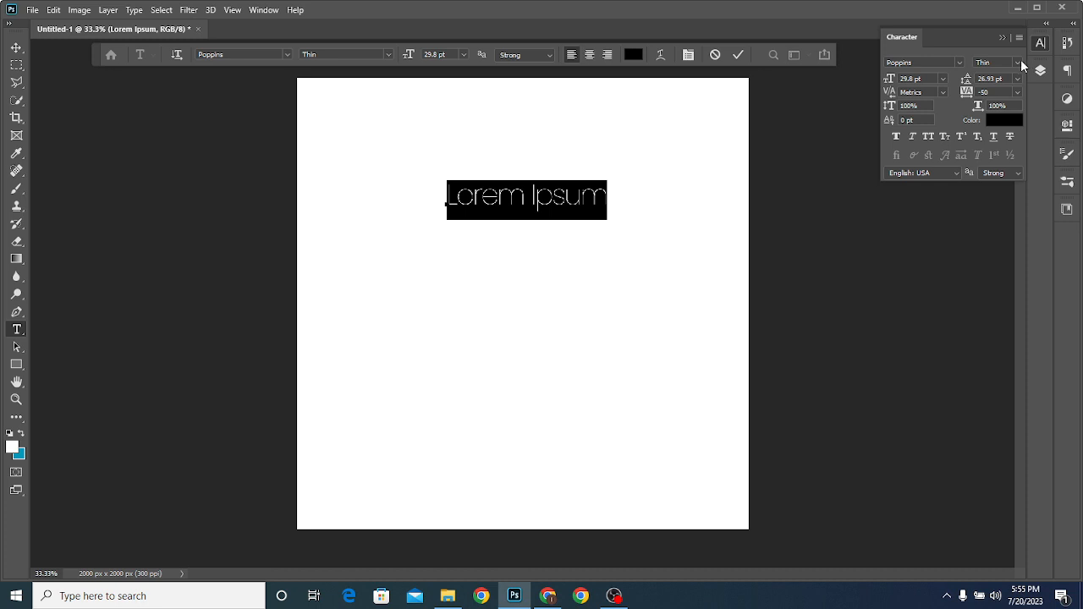
pyautogui.click(1018, 61)
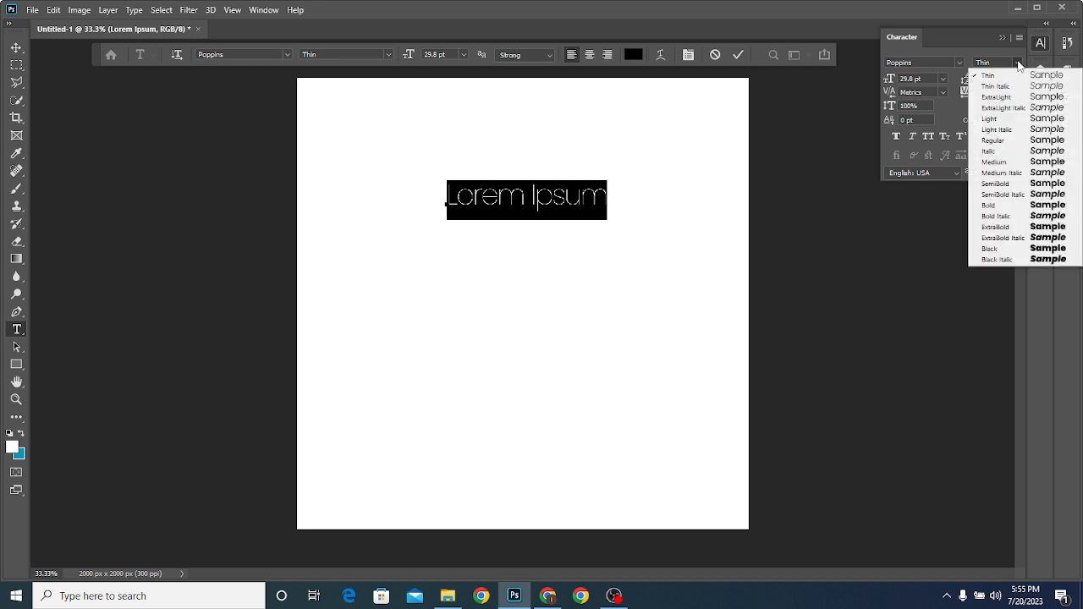
pyautogui.click(1012, 162)
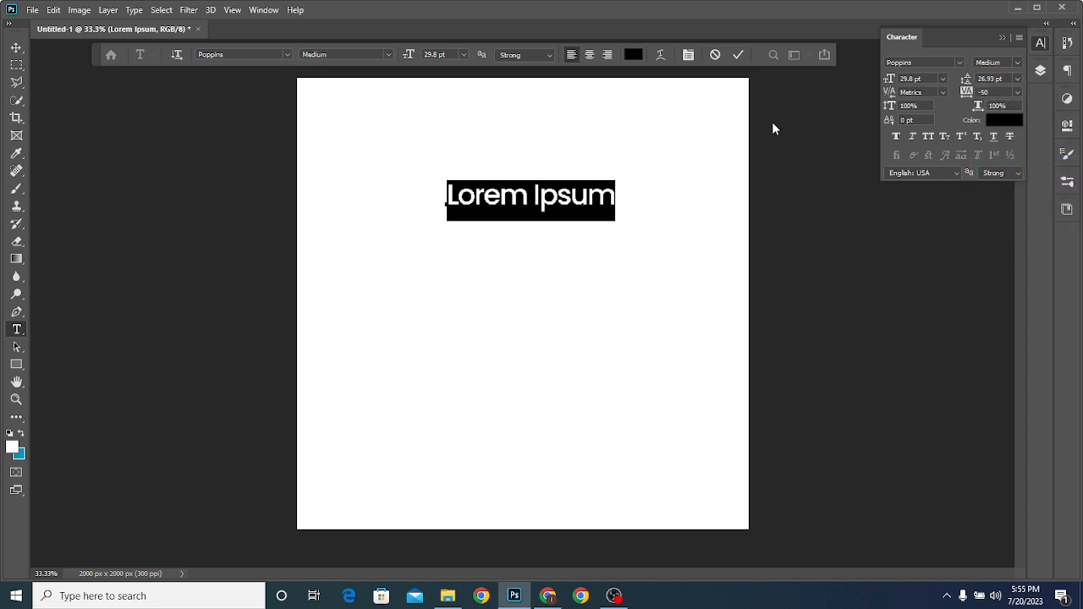
pyautogui.click(739, 55)
# Reselect the entire "Lorem Ipsum" text and set its font style to Black
pyautogui.moveTo(616, 203); pyautogui.dragTo(425, 203)
pyautogui.moveTo(610, 199); pyautogui.dragTo(442, 198)
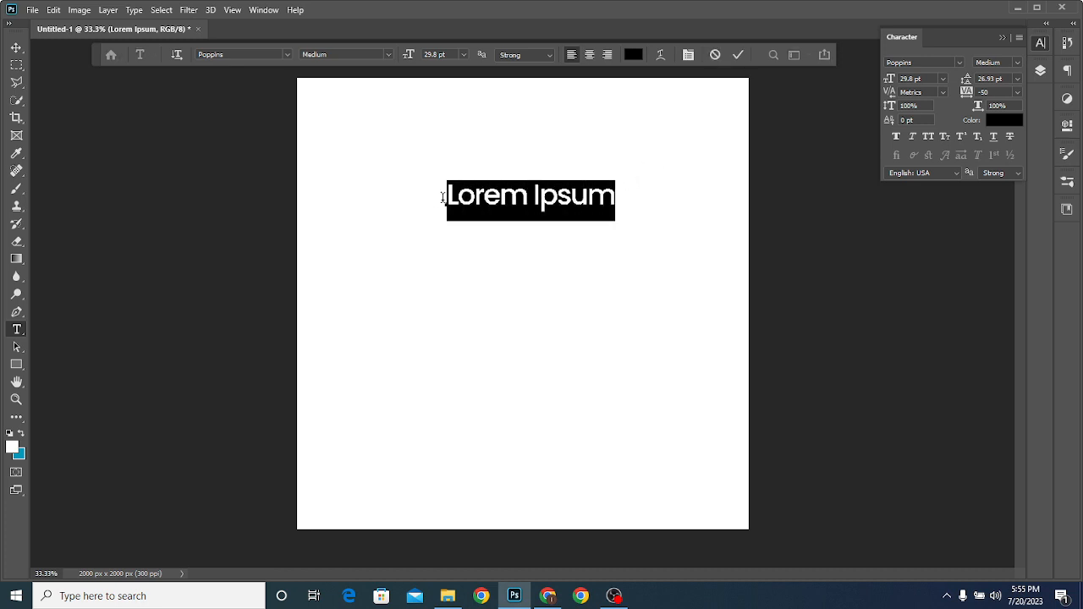
pyautogui.click(1017, 63)
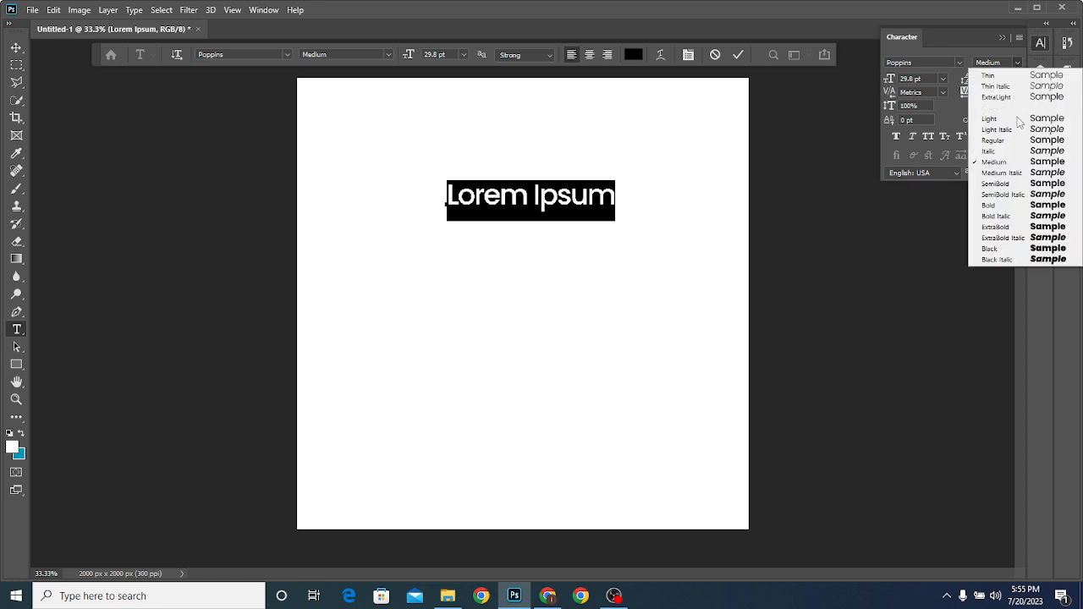
pyautogui.click(1020, 249)
# Scrub the font size of the "Lorem Ipsum" text to 53.8 pt, down to 20.8 pt and back up to 28.8 pt
pyautogui.moveTo(889, 79); pyautogui.dragTo(914, 80)
pyautogui.click(764, 180)
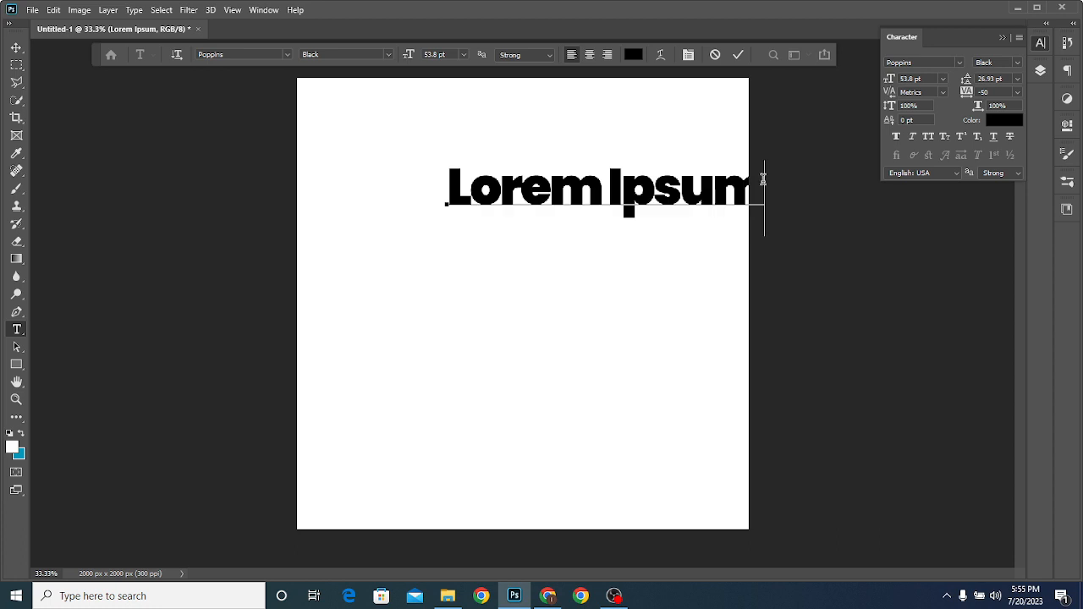
pyautogui.moveTo(764, 181); pyautogui.dragTo(493, 187)
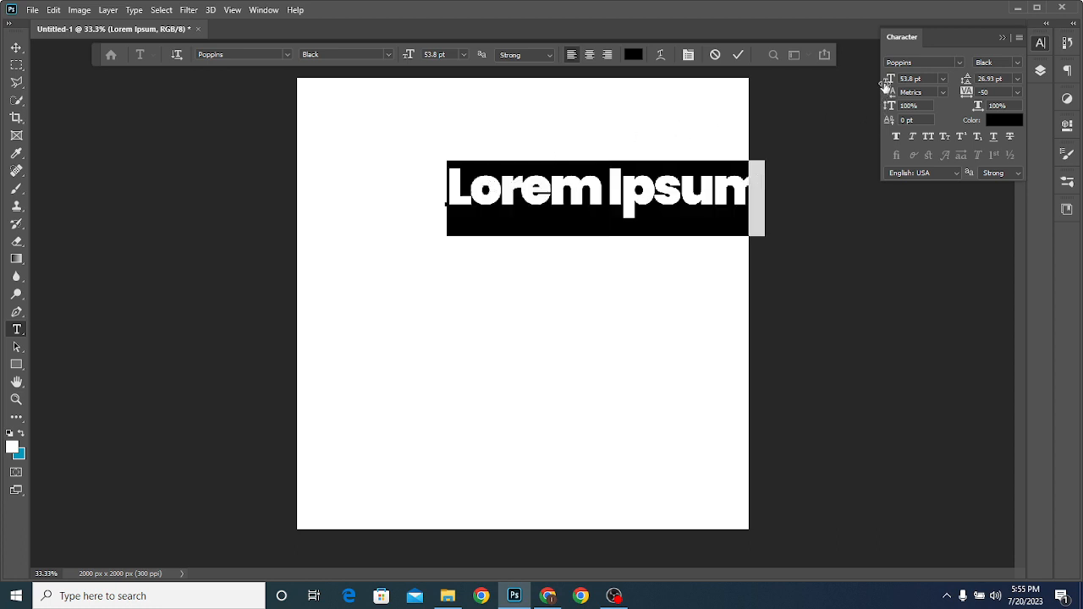
pyautogui.moveTo(882, 83); pyautogui.dragTo(863, 90)
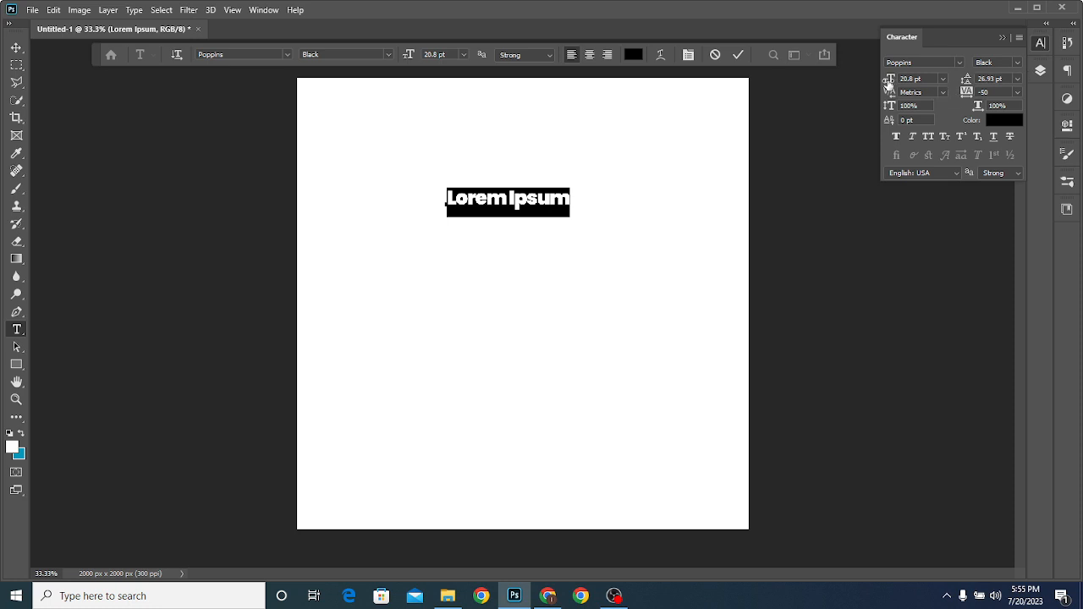
pyautogui.moveTo(899, 81); pyautogui.dragTo(894, 80)
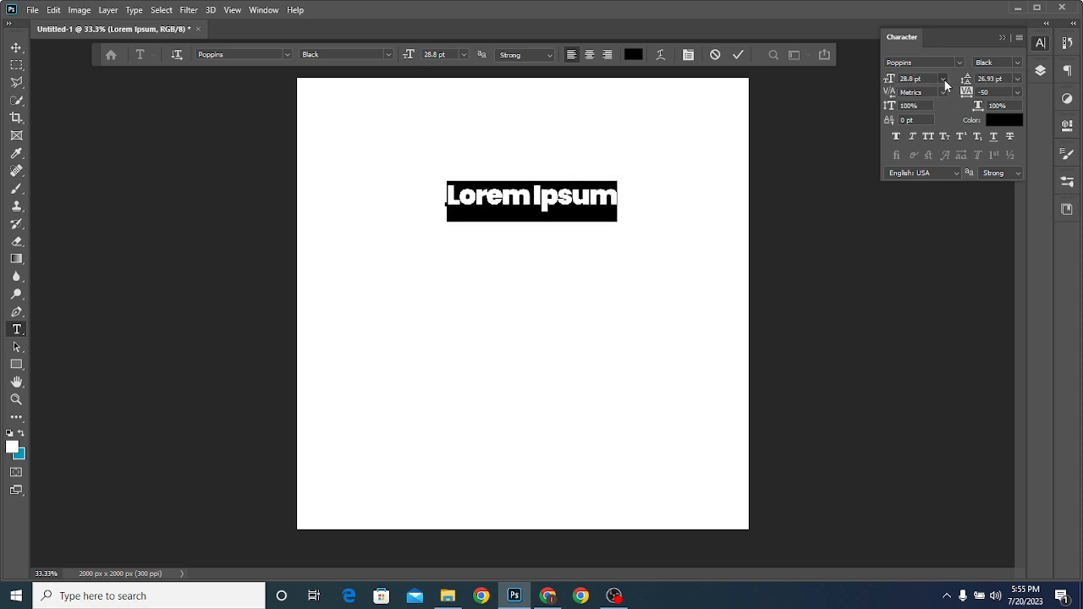
# Apply the 72 pt preset size to the selected text, and reduce the font size to 58 pt
pyautogui.click(944, 79)
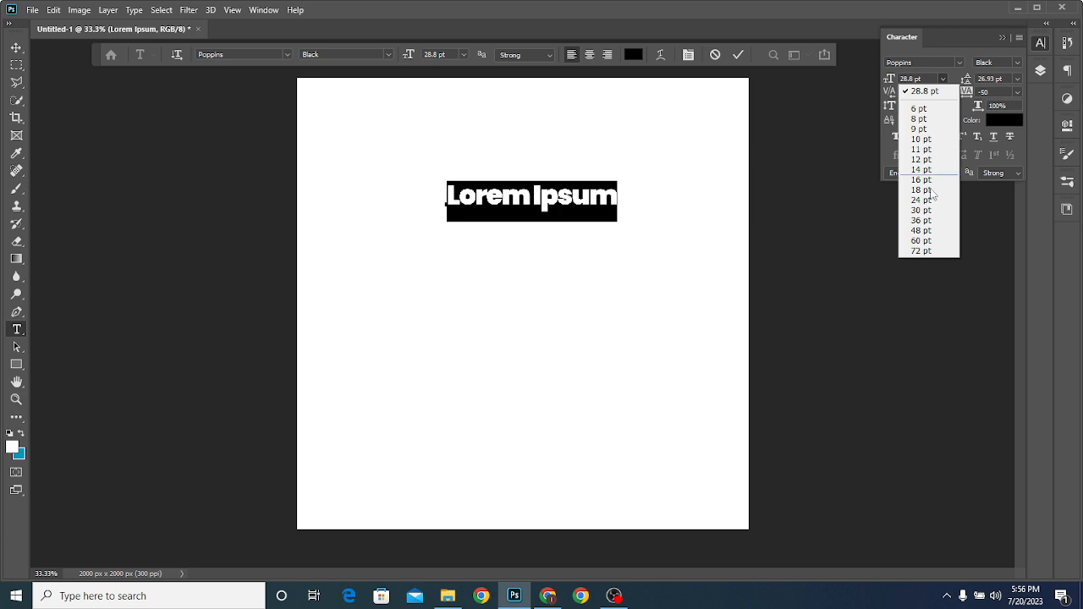
pyautogui.click(924, 250)
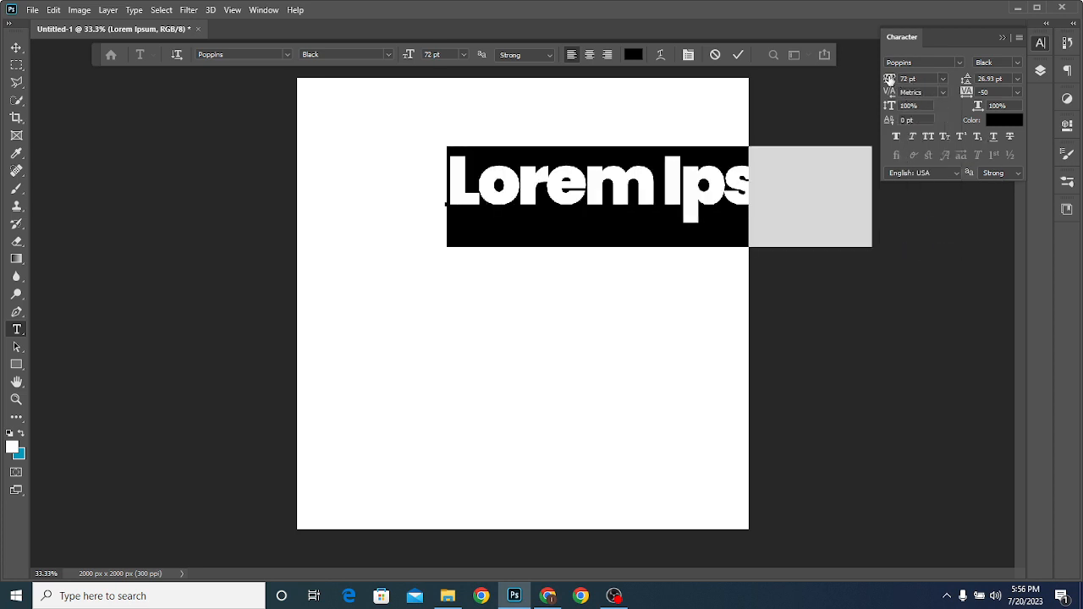
pyautogui.click(889, 79)
pyautogui.moveTo(889, 79); pyautogui.dragTo(927, 85)
pyautogui.moveTo(857, 121); pyautogui.dragTo(880, 120)
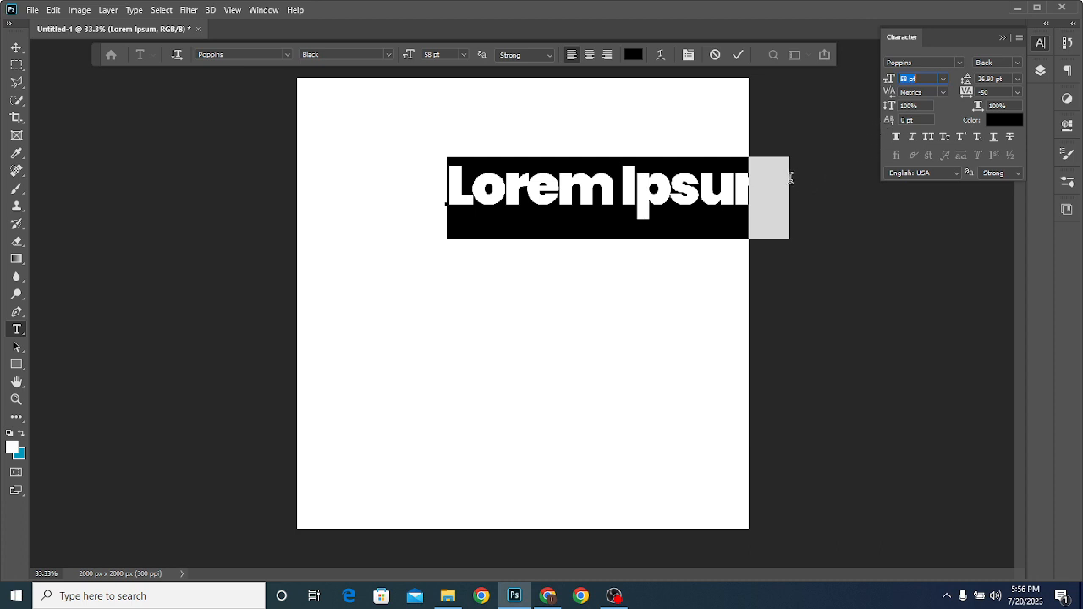
# Use the Move tool to reposition the enlarged text fully inside the canvas, horizontally centred in the upper half
pyautogui.moveTo(790, 178); pyautogui.dragTo(437, 179)
pyautogui.click(16, 47)
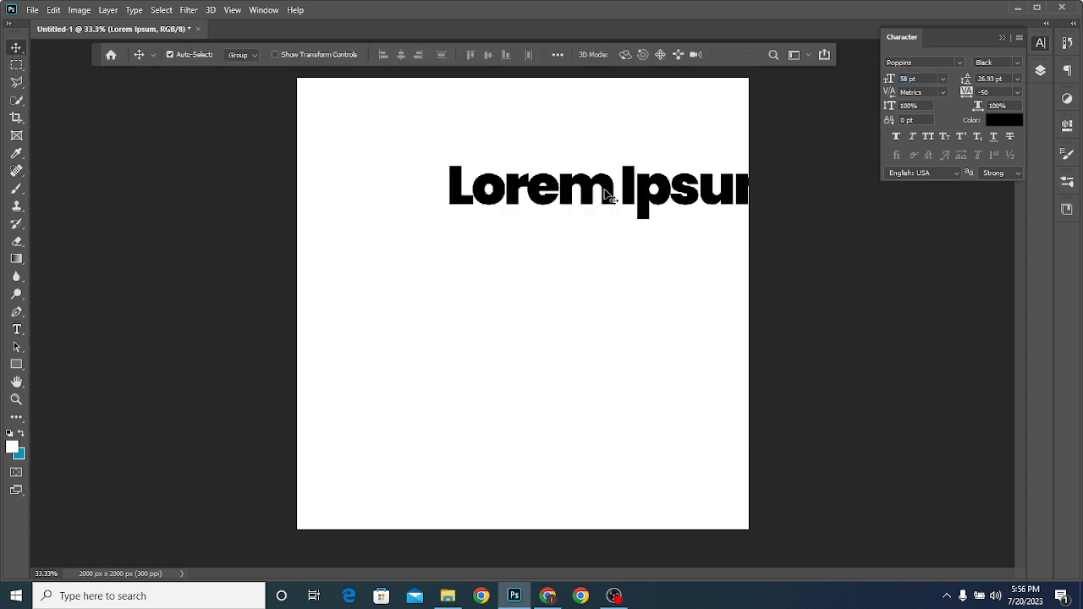
pyautogui.moveTo(609, 195); pyautogui.dragTo(513, 257)
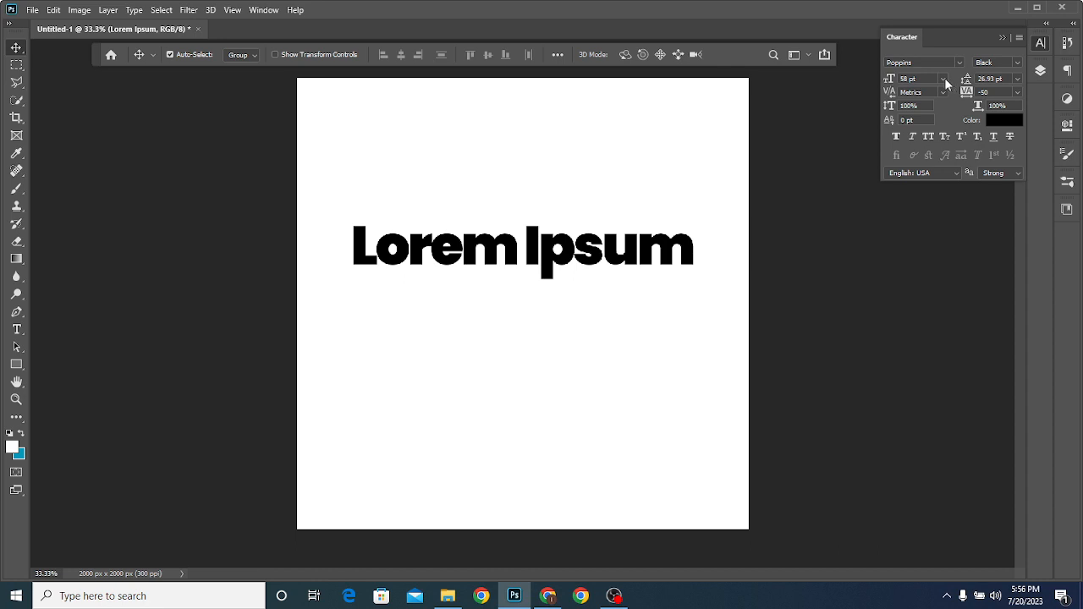
# Split the text onto two lines by inserting a line break before "Ipsum"
pyautogui.click(16, 329)
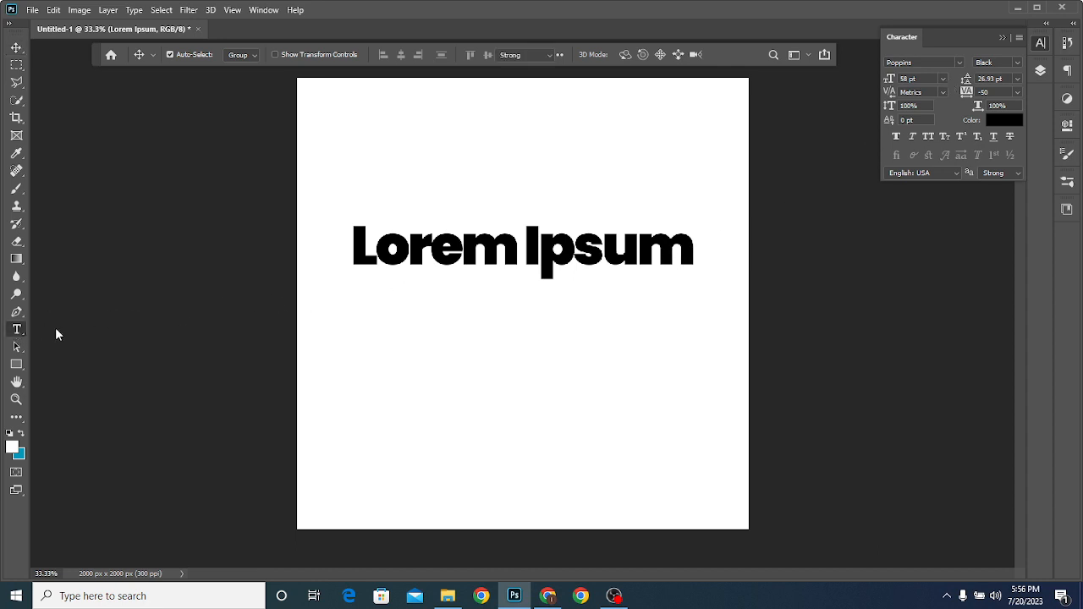
pyautogui.click(526, 244)
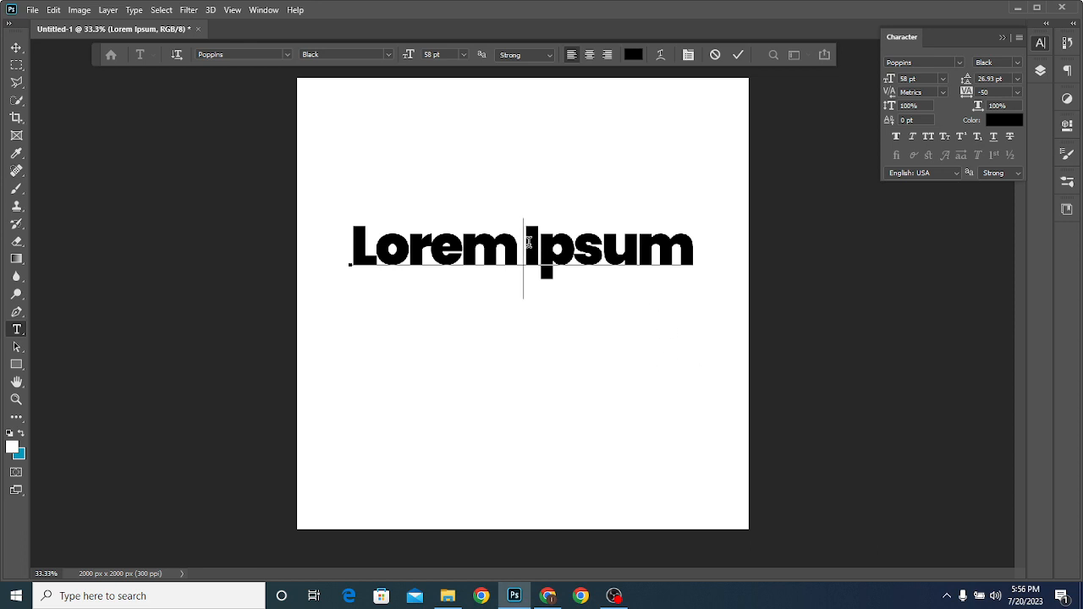
pyautogui.press('Return')
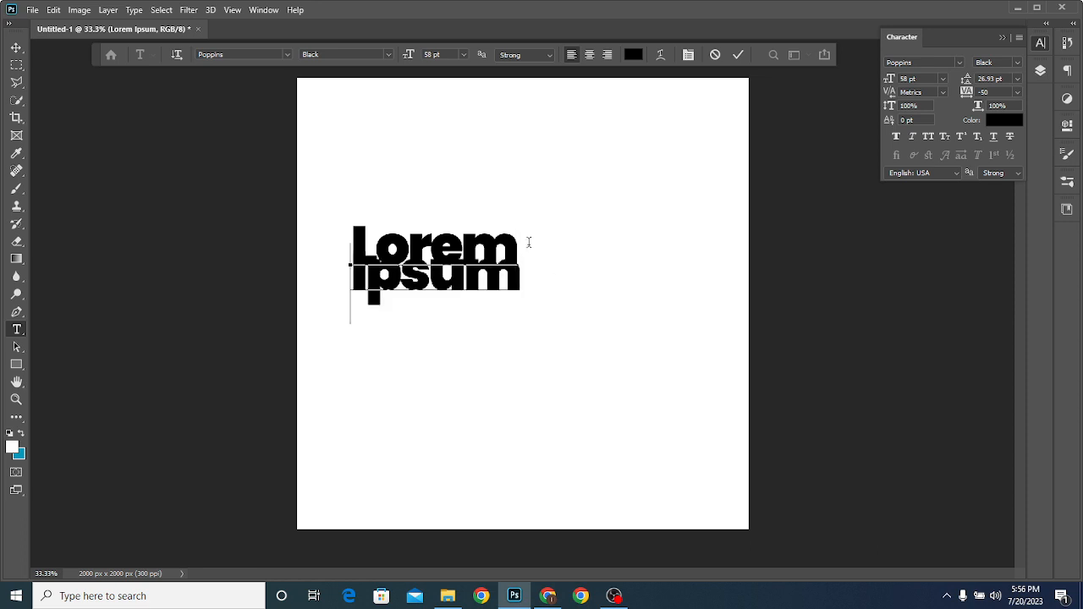
# Select both text lines and adjust their leading, trying 12 pt and 36 pt presets and settling on 44 pt
pyautogui.moveTo(521, 287); pyautogui.dragTo(358, 280)
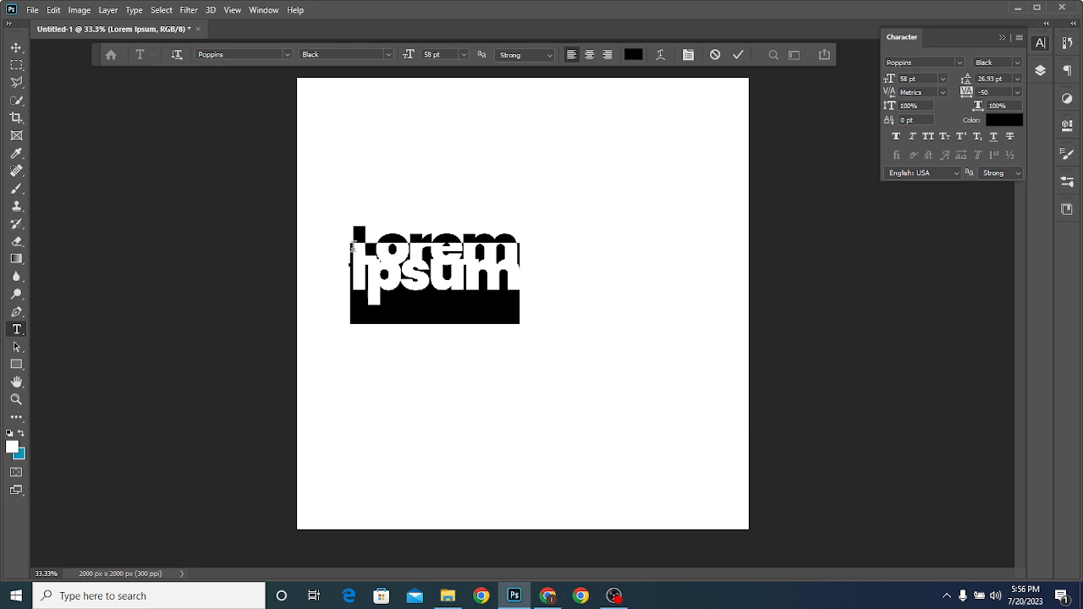
pyautogui.moveTo(352, 243); pyautogui.dragTo(353, 224)
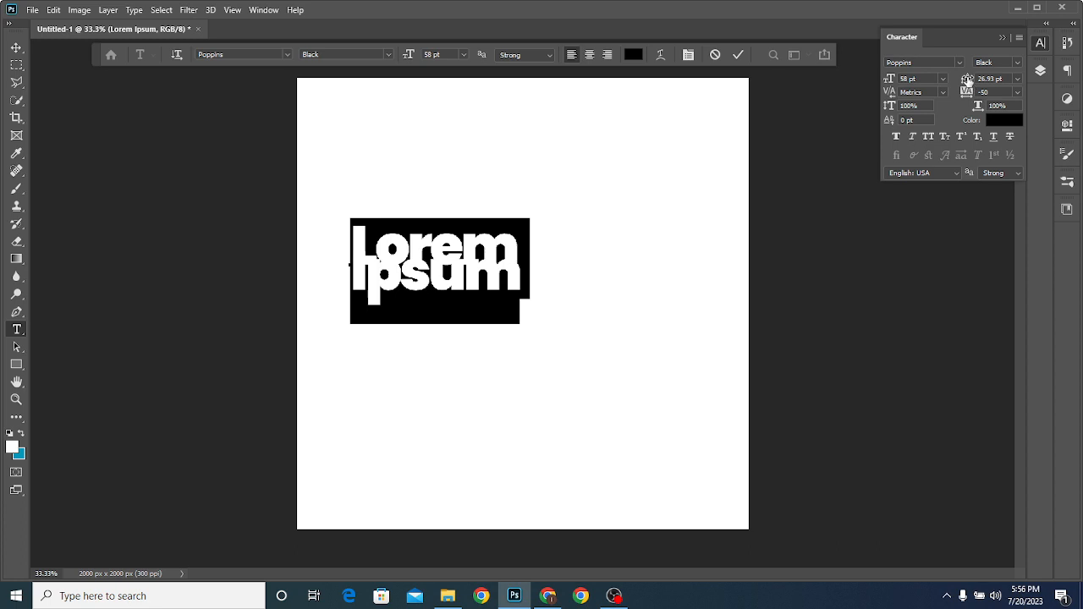
pyautogui.moveTo(967, 78)
pyautogui.mouseDown()
pyautogui.moveTo(1044, 83)
pyautogui.moveTo(984, 103)
pyautogui.moveTo(966, 82)
pyautogui.mouseUp()
pyautogui.click(1018, 78)
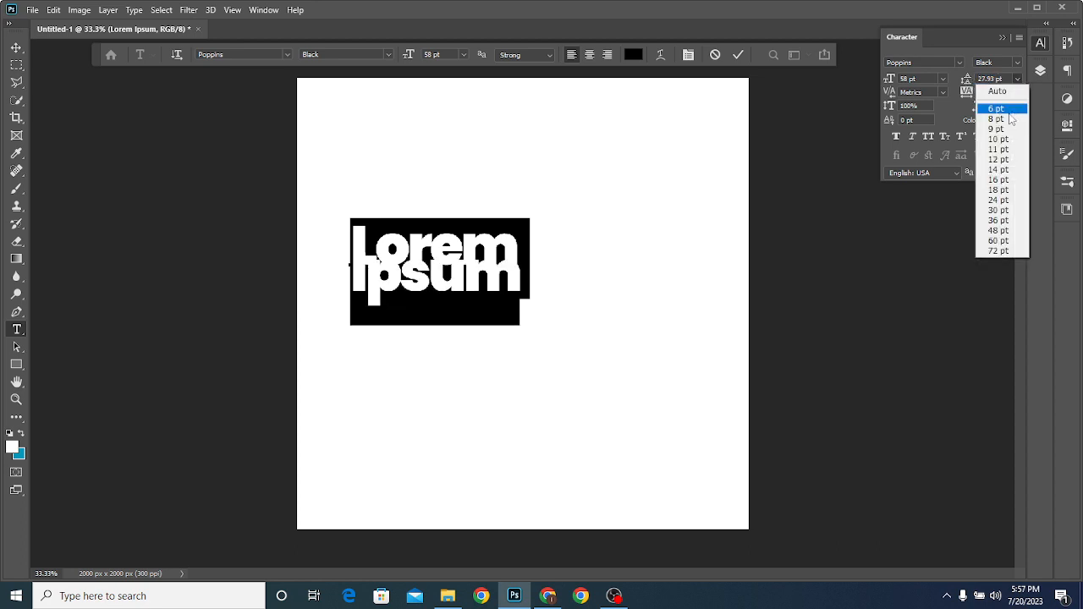
pyautogui.click(1000, 159)
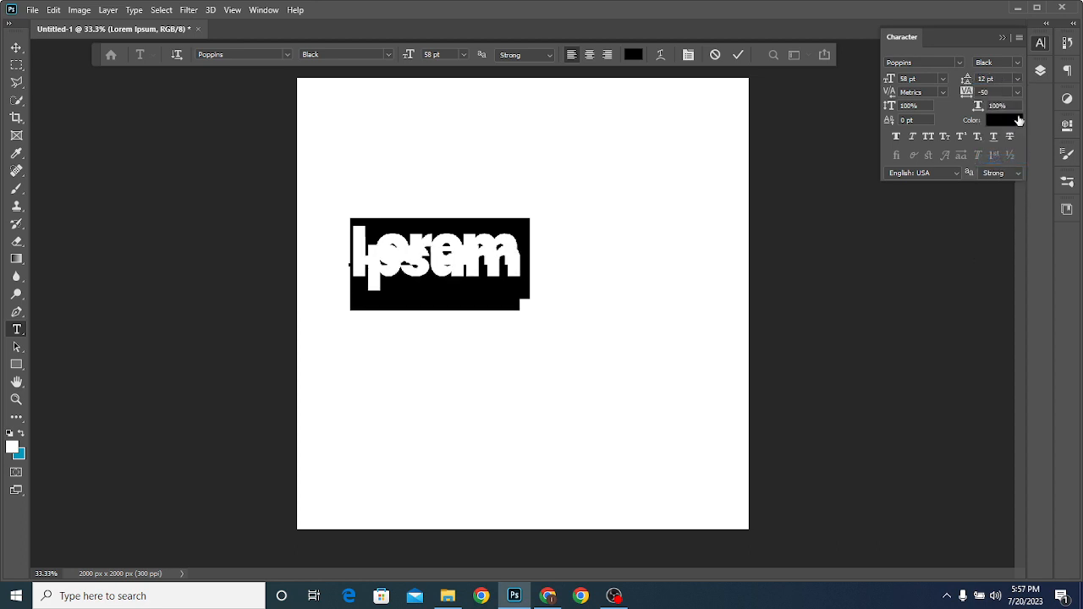
pyautogui.click(1018, 79)
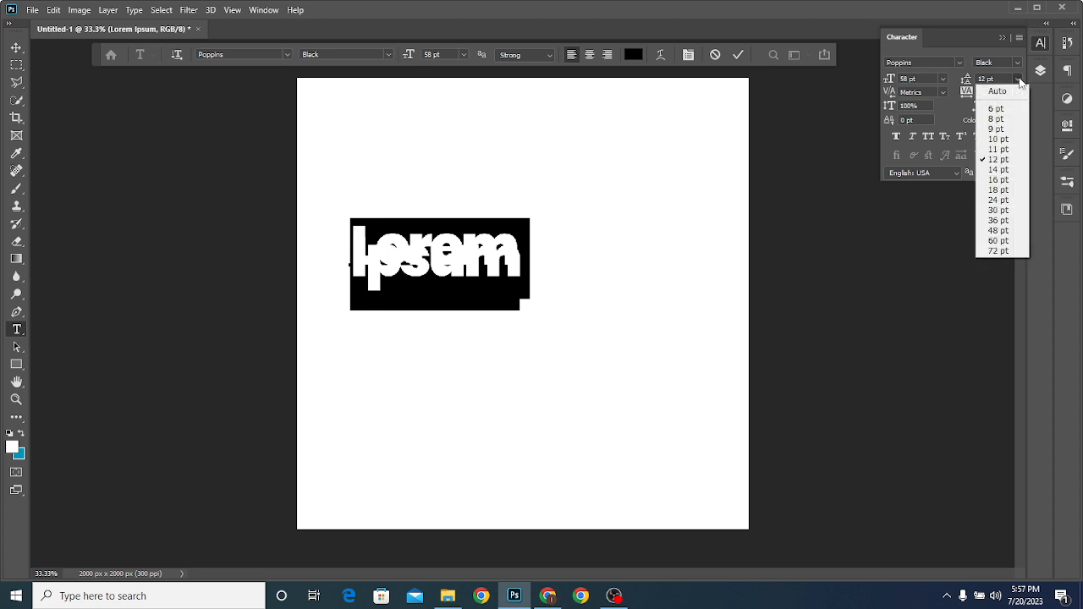
pyautogui.click(998, 223)
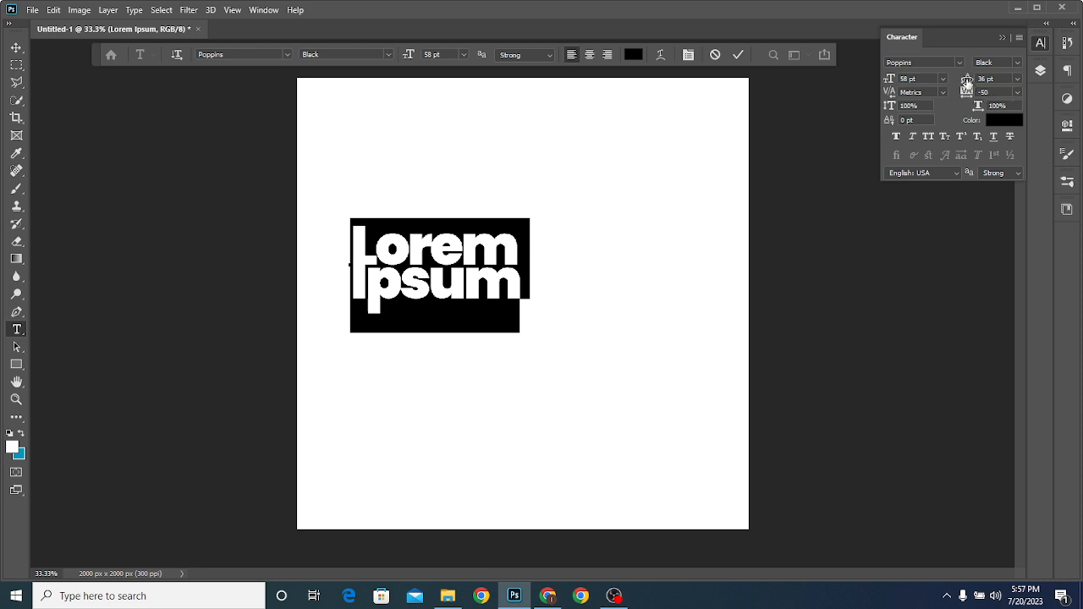
pyautogui.moveTo(968, 81)
pyautogui.mouseDown()
pyautogui.moveTo(1002, 88)
pyautogui.moveTo(974, 81)
pyautogui.mouseUp()
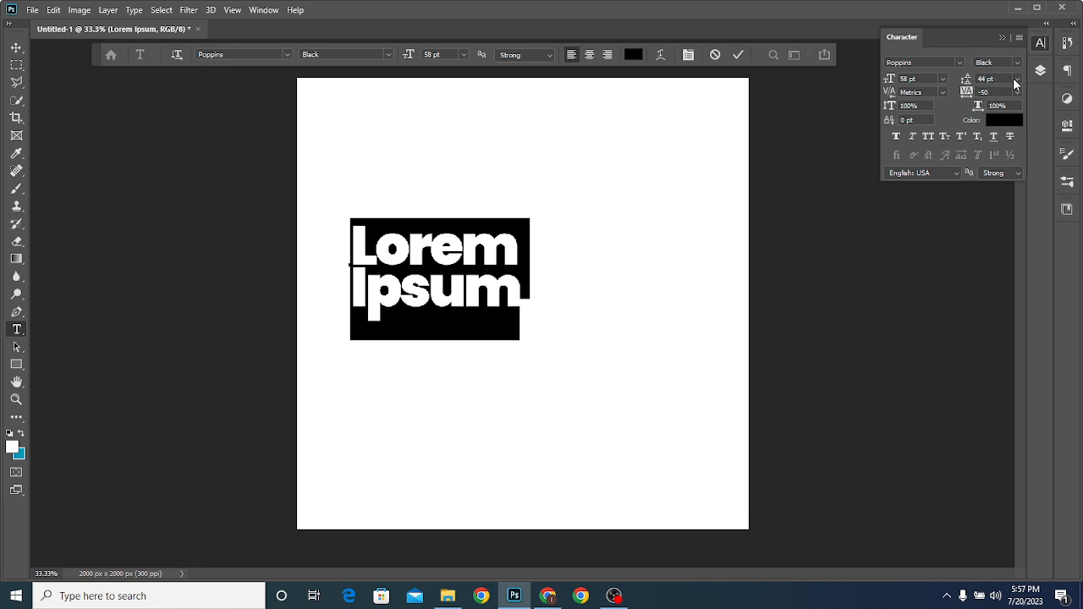
# Delete the second line "Ipsum" along with the line break so that only "Lorem" remains
pyautogui.click(1016, 79)
pyautogui.click(519, 281)
pyautogui.moveTo(514, 281); pyautogui.dragTo(341, 278)
pyautogui.press('BackSpace')
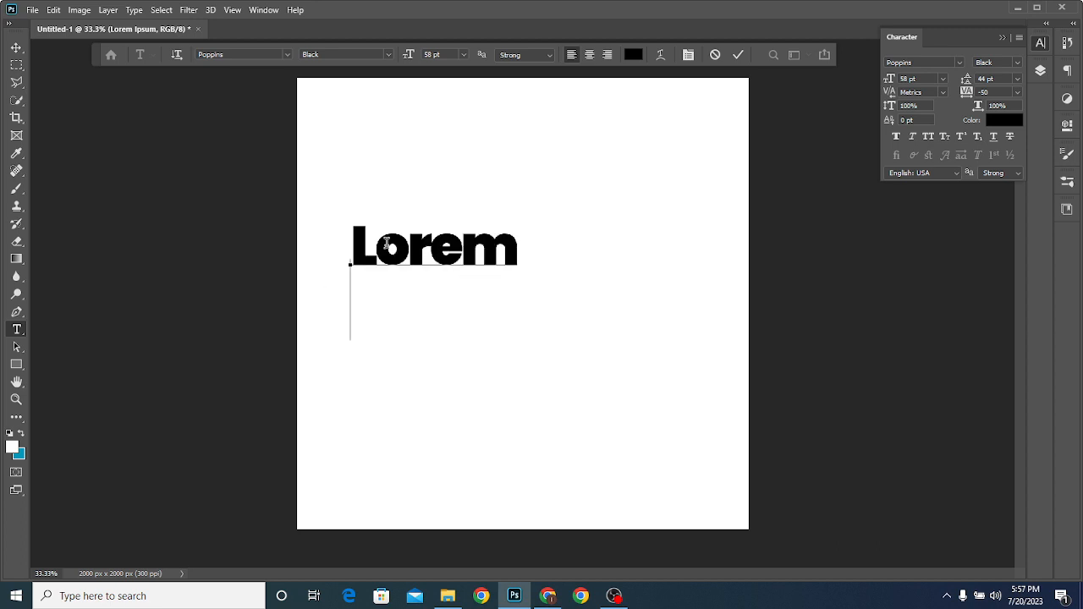
pyautogui.press('BackSpace')
pyautogui.press('BackSpace')
# Select the word "Lorem" and change its tracking, tightening it to -370 and widening it to -30
pyautogui.moveTo(517, 254); pyautogui.dragTo(356, 243)
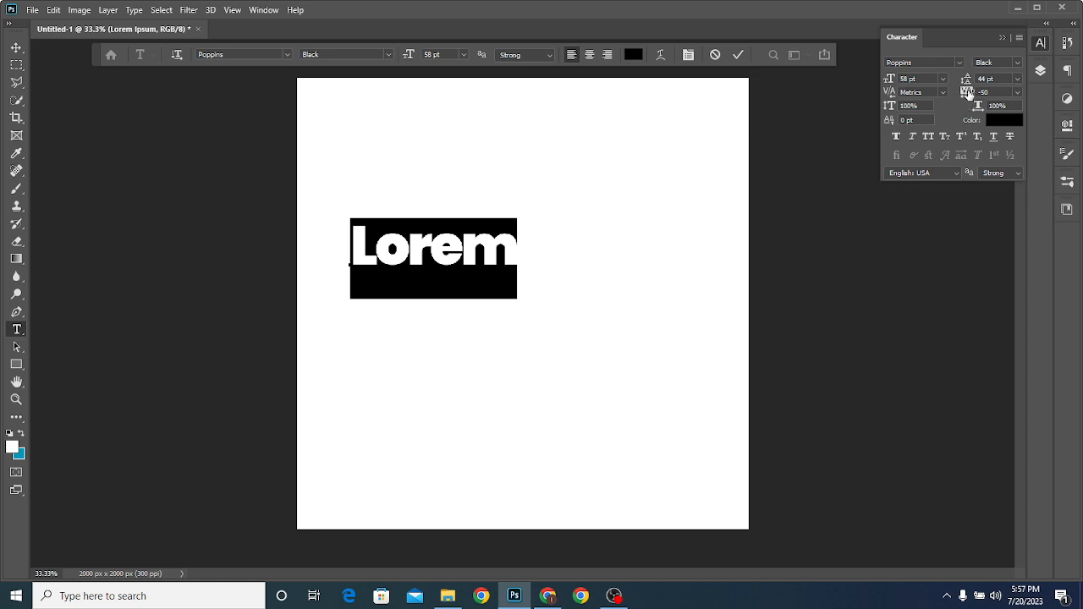
pyautogui.moveTo(969, 93)
pyautogui.mouseDown()
pyautogui.moveTo(999, 95)
pyautogui.moveTo(966, 95)
pyautogui.mouseUp()
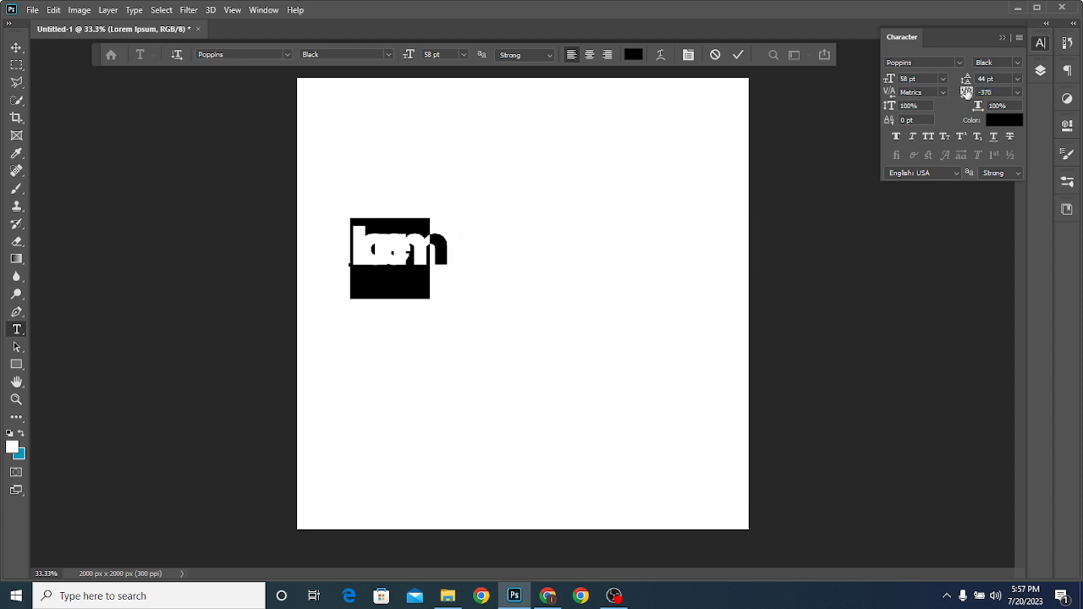
pyautogui.moveTo(967, 93)
pyautogui.mouseDown()
pyautogui.moveTo(1007, 97)
pyautogui.moveTo(979, 99)
pyautogui.mouseUp()
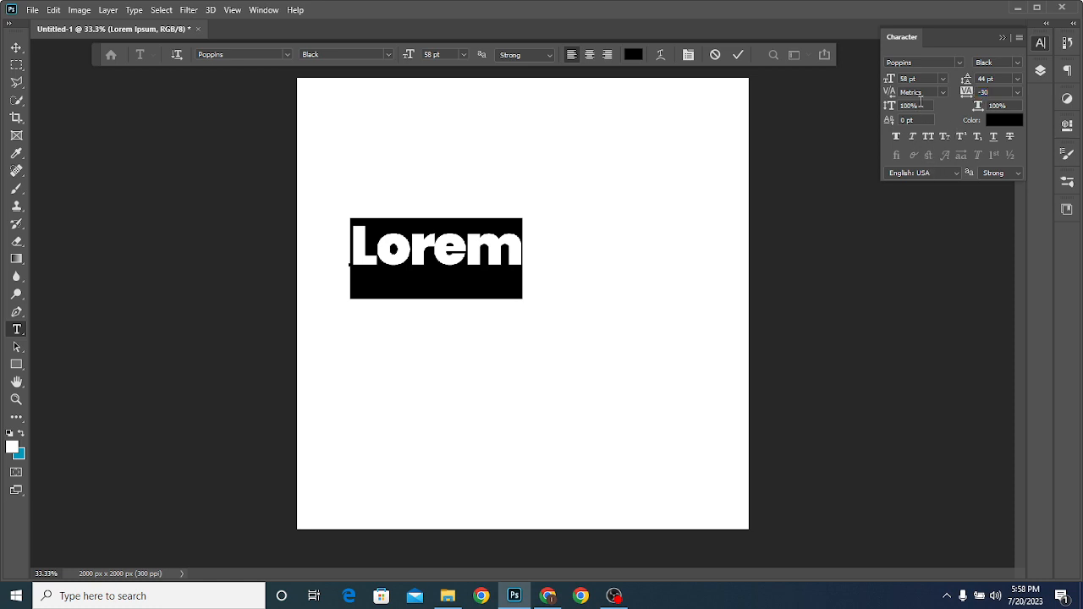
# Check the kerning options for "Lorem" and set its tracking to -50
pyautogui.click(947, 90)
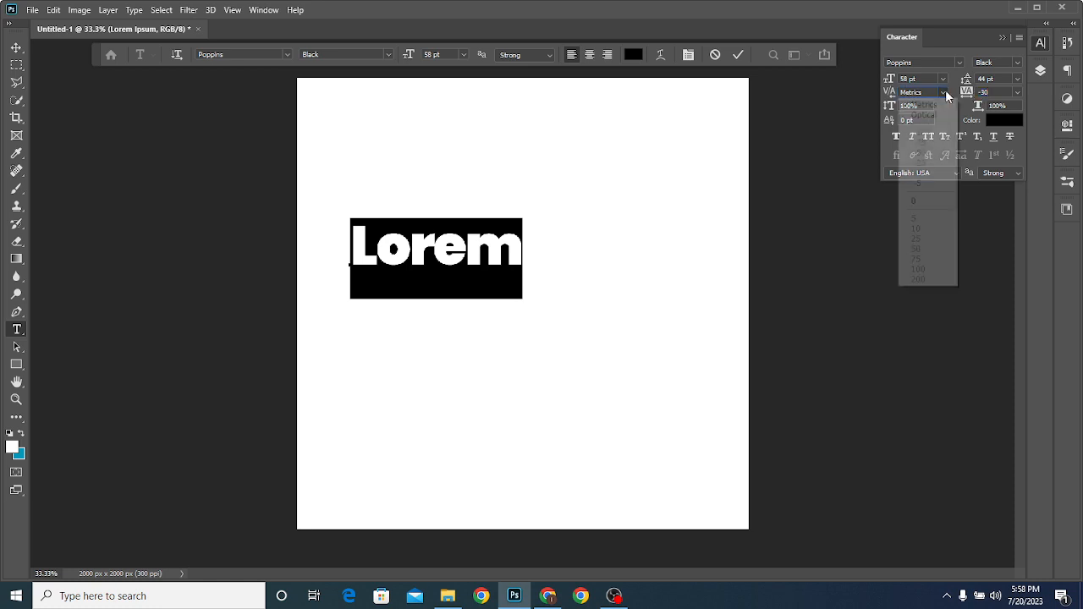
pyautogui.click(946, 94)
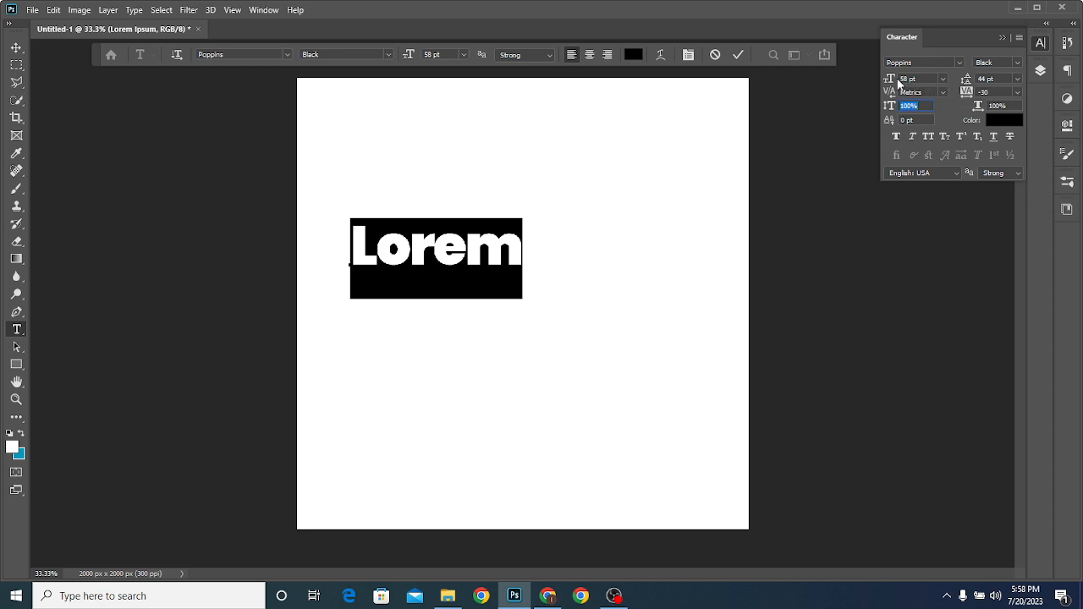
pyautogui.click(911, 63)
pyautogui.click(923, 80)
pyautogui.moveTo(967, 92)
pyautogui.mouseDown()
pyautogui.moveTo(980, 99)
pyautogui.moveTo(963, 90)
pyautogui.mouseUp()
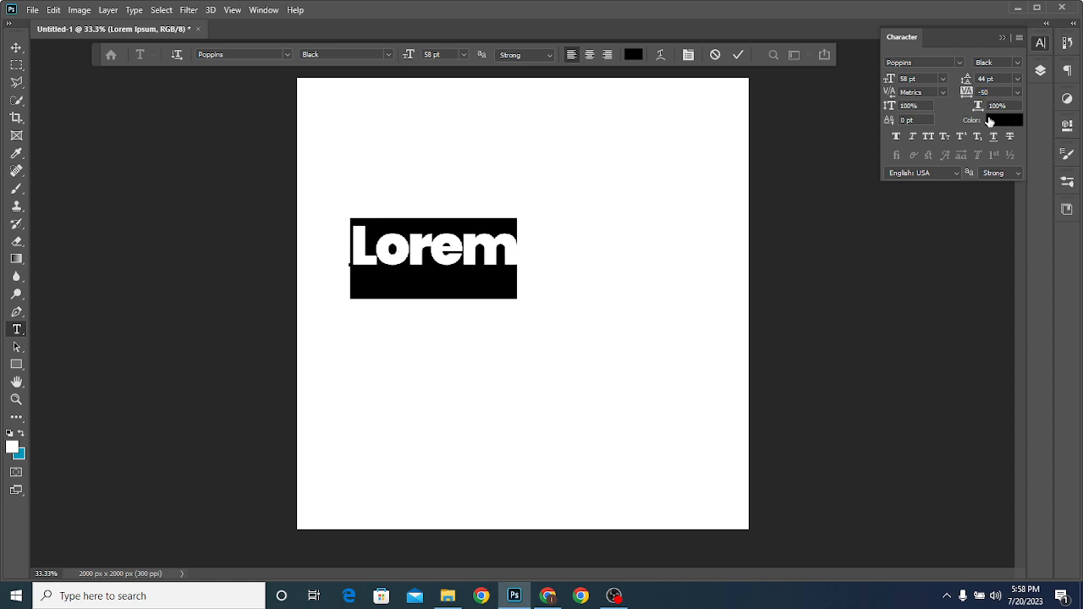
# Change the text colour of "Lorem" in the colour picker, trying red and orange tones and settling on green #178021
pyautogui.click(994, 121)
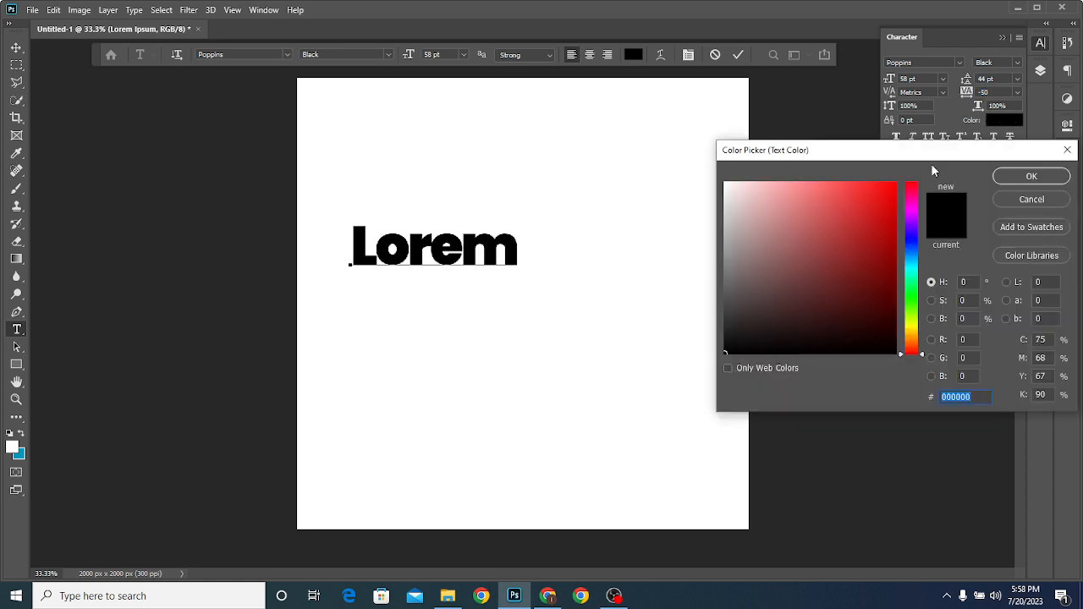
pyautogui.click(835, 239)
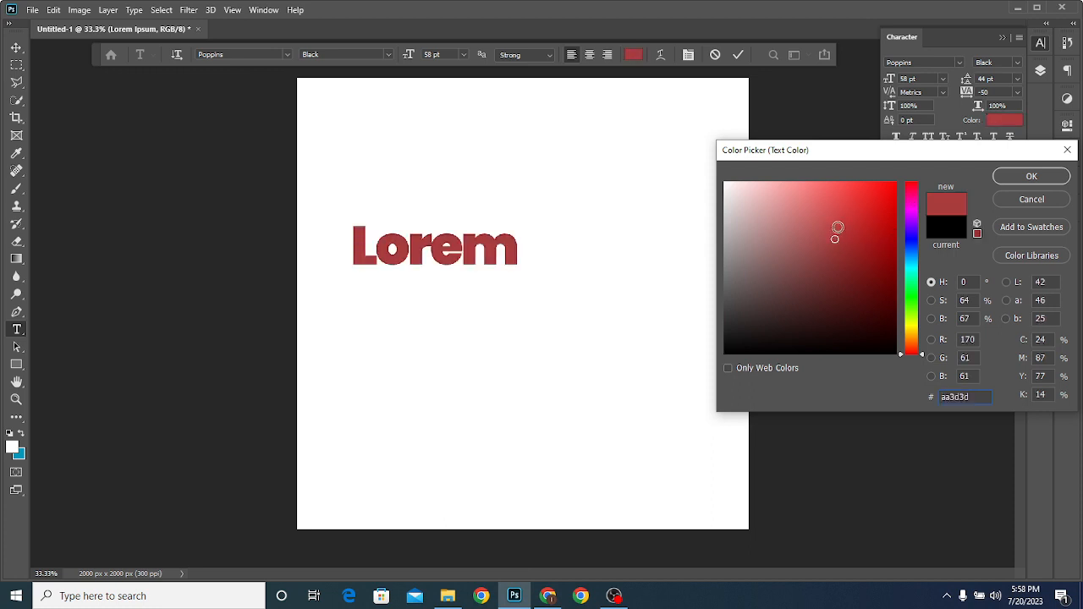
pyautogui.moveTo(834, 238)
pyautogui.mouseDown()
pyautogui.moveTo(844, 210)
pyautogui.moveTo(877, 223)
pyautogui.mouseUp()
pyautogui.click(912, 279)
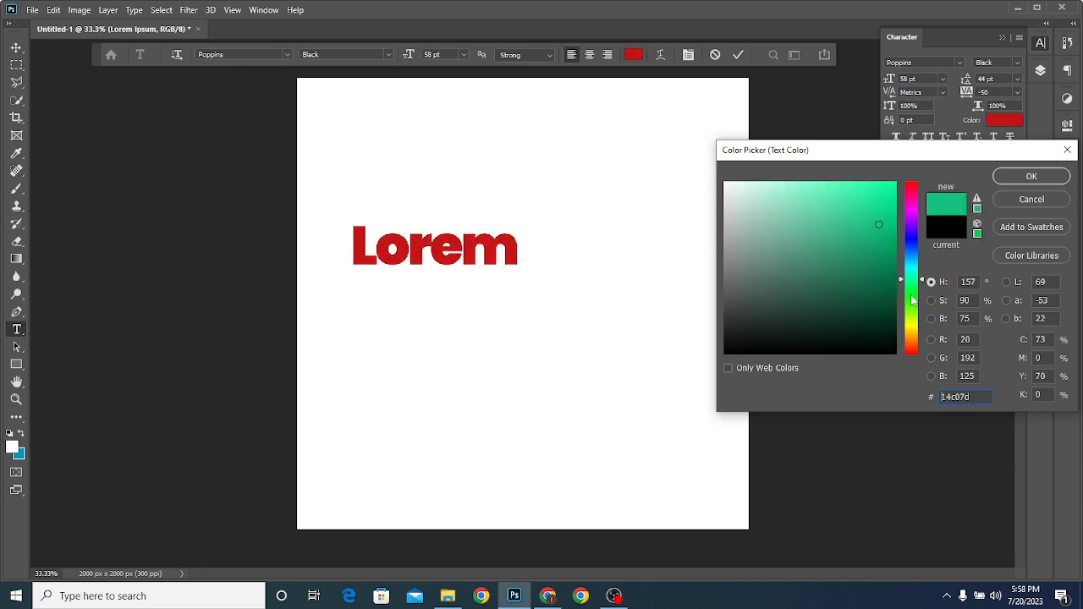
pyautogui.moveTo(912, 300); pyautogui.dragTo(888, 326)
pyautogui.click(841, 250)
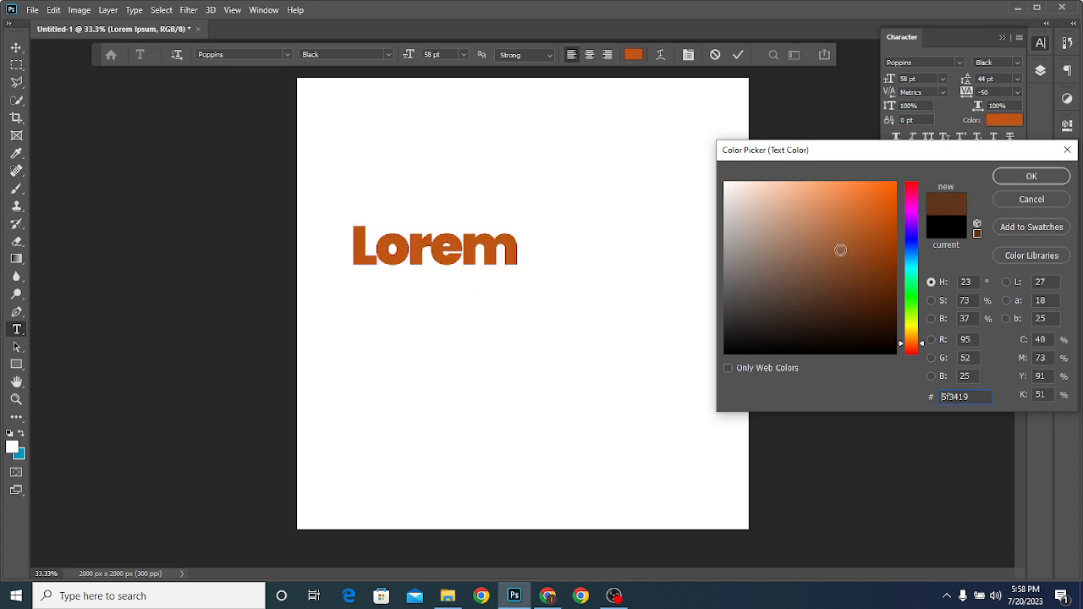
pyautogui.moveTo(840, 251)
pyautogui.mouseDown()
pyautogui.moveTo(815, 220)
pyautogui.moveTo(761, 195)
pyautogui.moveTo(805, 240)
pyautogui.moveTo(784, 286)
pyautogui.moveTo(832, 321)
pyautogui.moveTo(764, 297)
pyautogui.moveTo(848, 245)
pyautogui.moveTo(872, 185)
pyautogui.mouseUp()
pyautogui.click(901, 290)
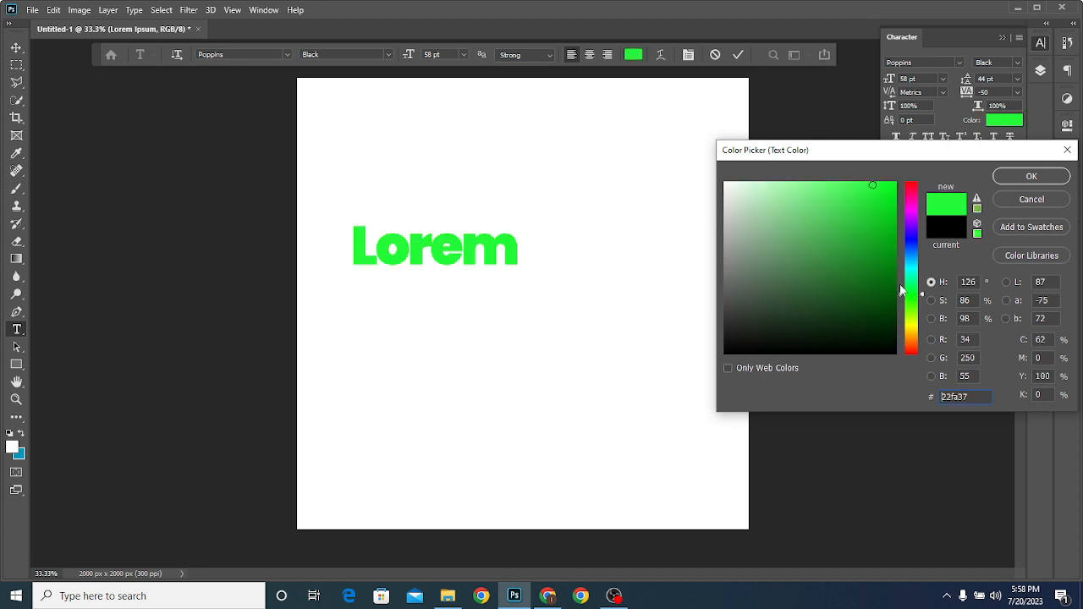
pyautogui.write('81e18a')
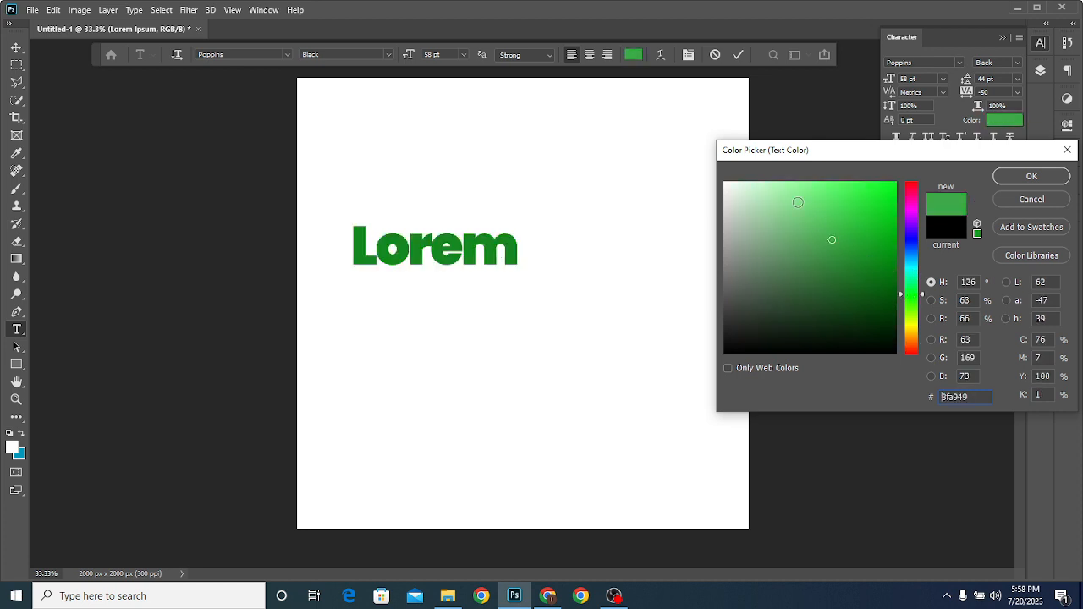
pyautogui.write('178021')
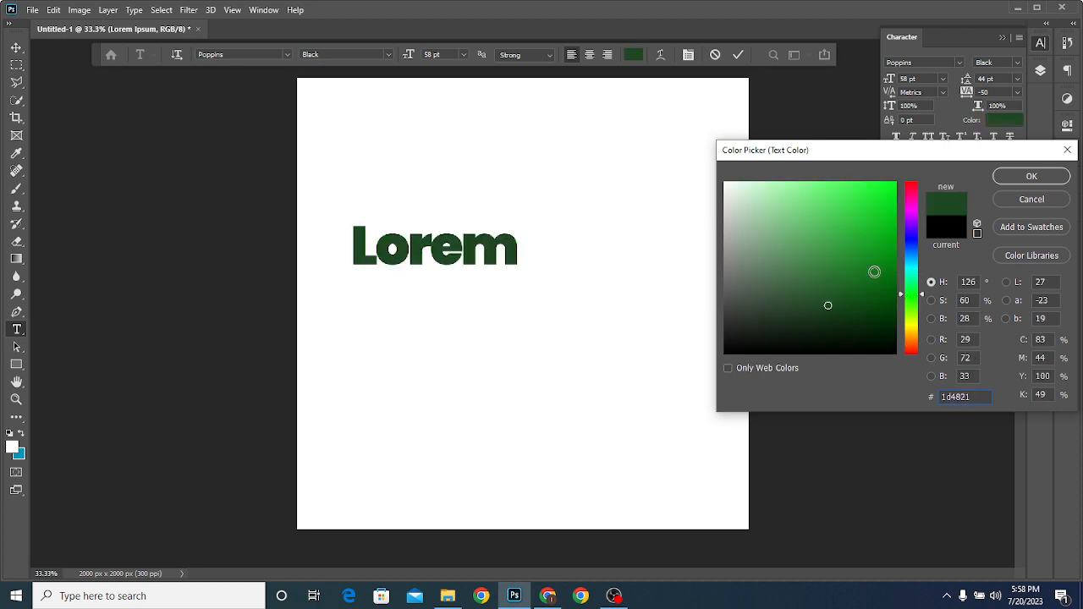
pyautogui.click(1034, 176)
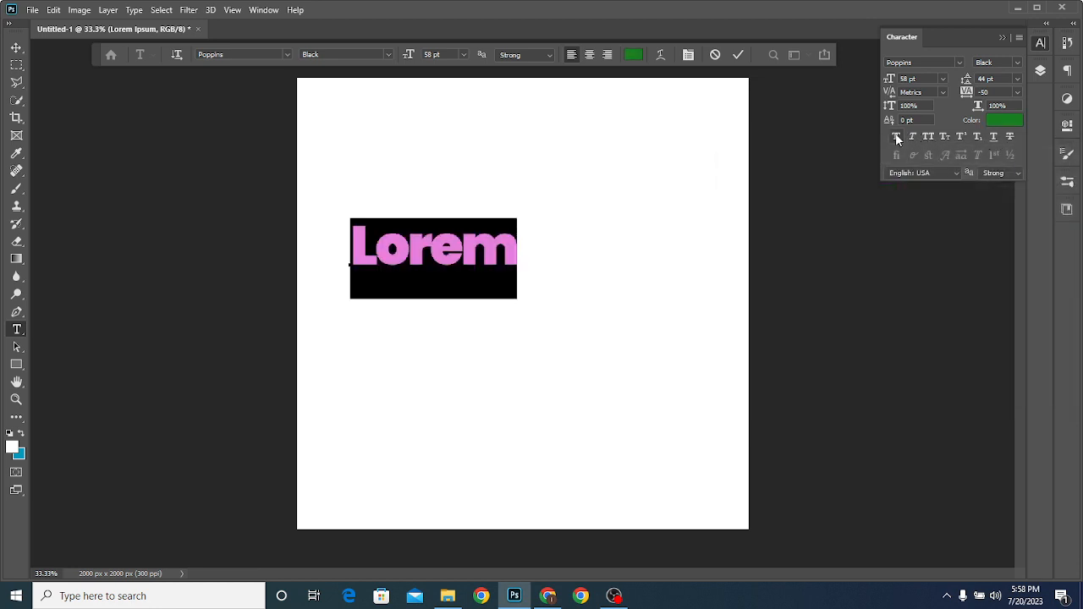
# Set the font style of "Lorem" to Regular and apply Faux Bold to the whole word
pyautogui.click(1018, 63)
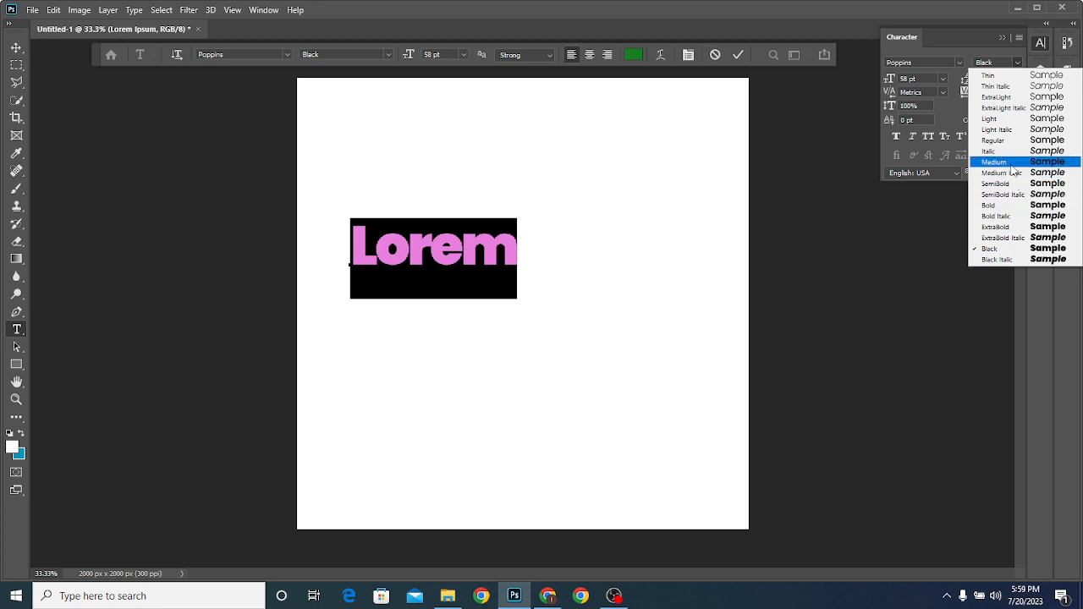
pyautogui.click(994, 141)
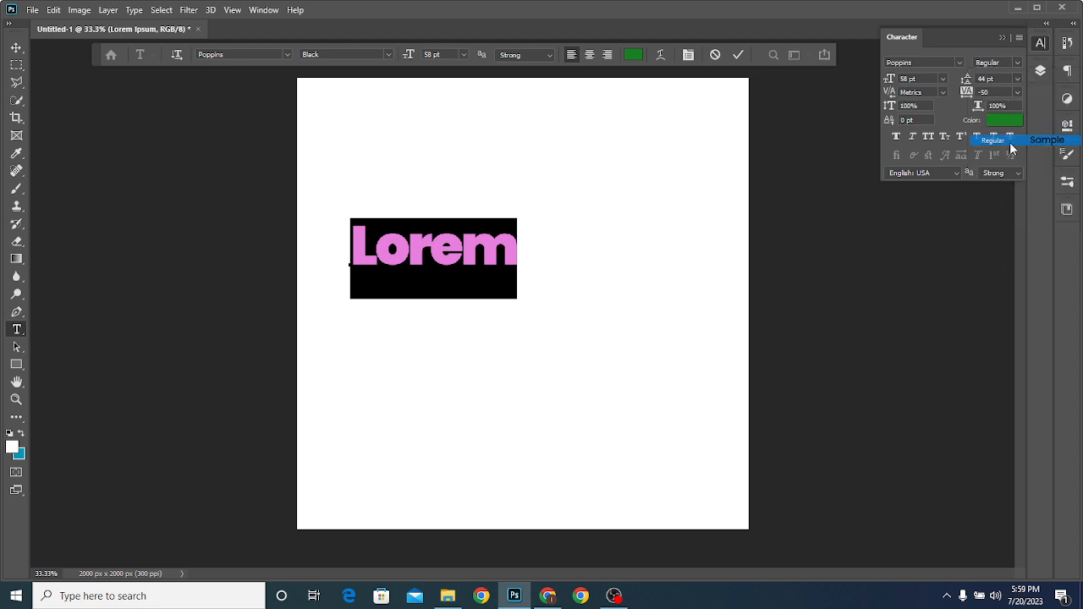
pyautogui.click(894, 138)
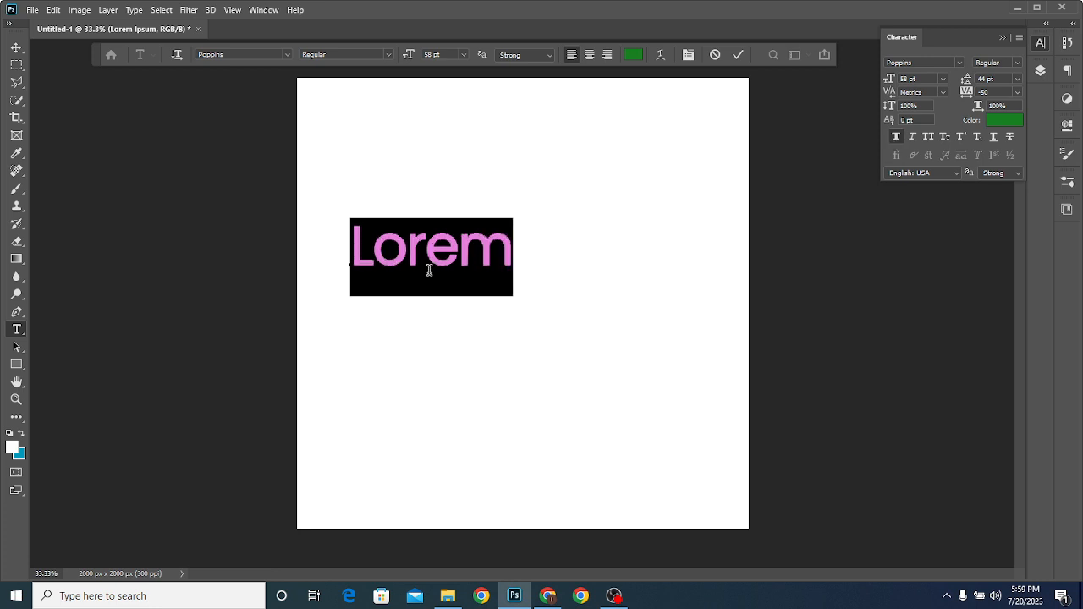
pyautogui.click(498, 254)
pyautogui.moveTo(508, 253); pyautogui.dragTo(350, 254)
pyautogui.click(896, 137)
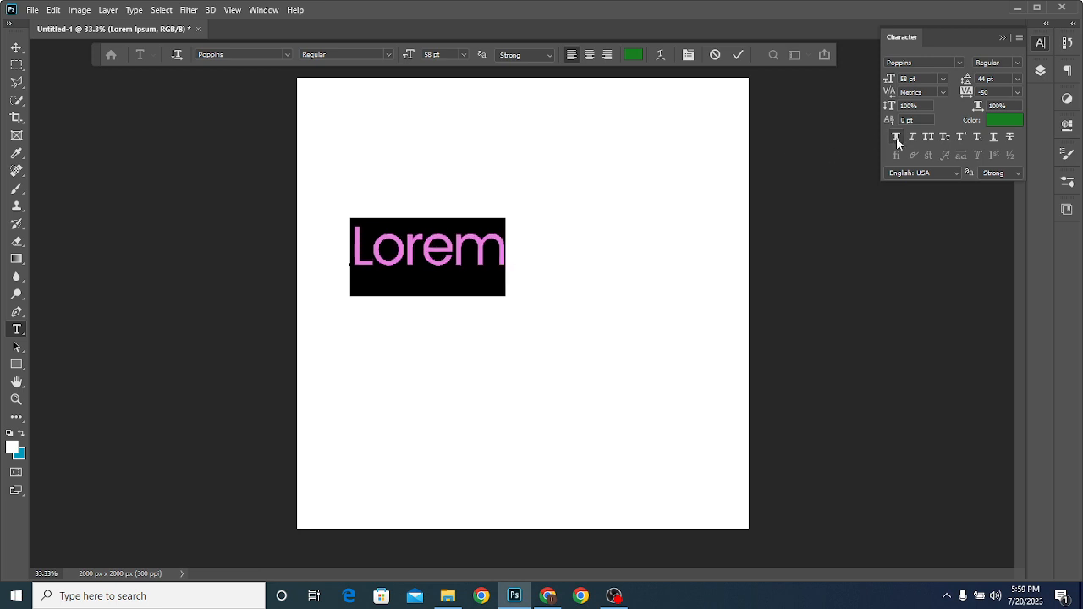
pyautogui.click(896, 137)
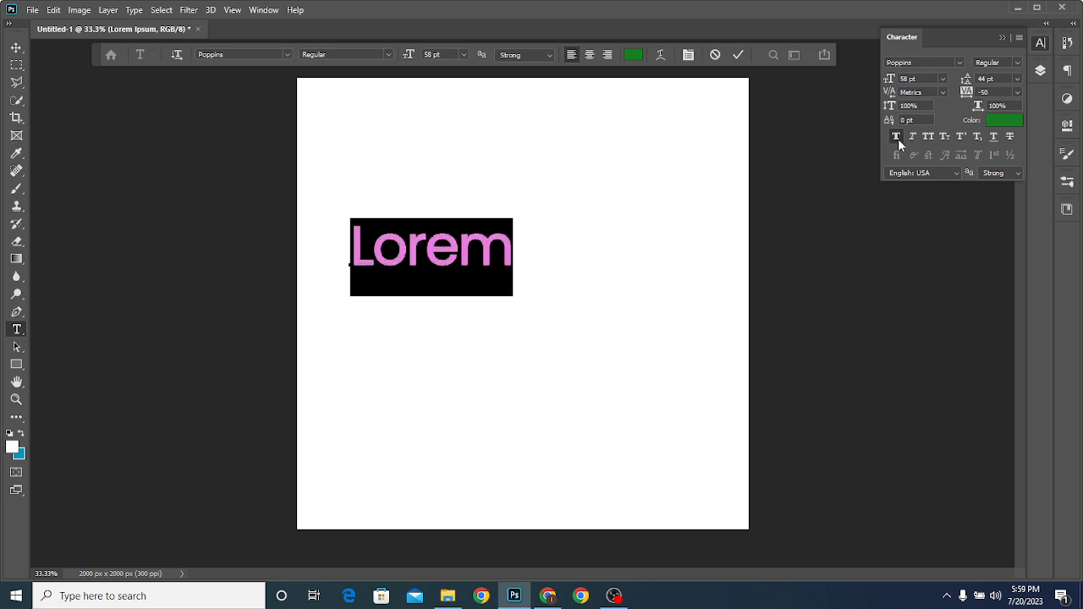
# Try Faux Italic and All Caps on the word "Lorem", switching each one off again
pyautogui.click(913, 138)
pyautogui.click(913, 139)
pyautogui.click(929, 137)
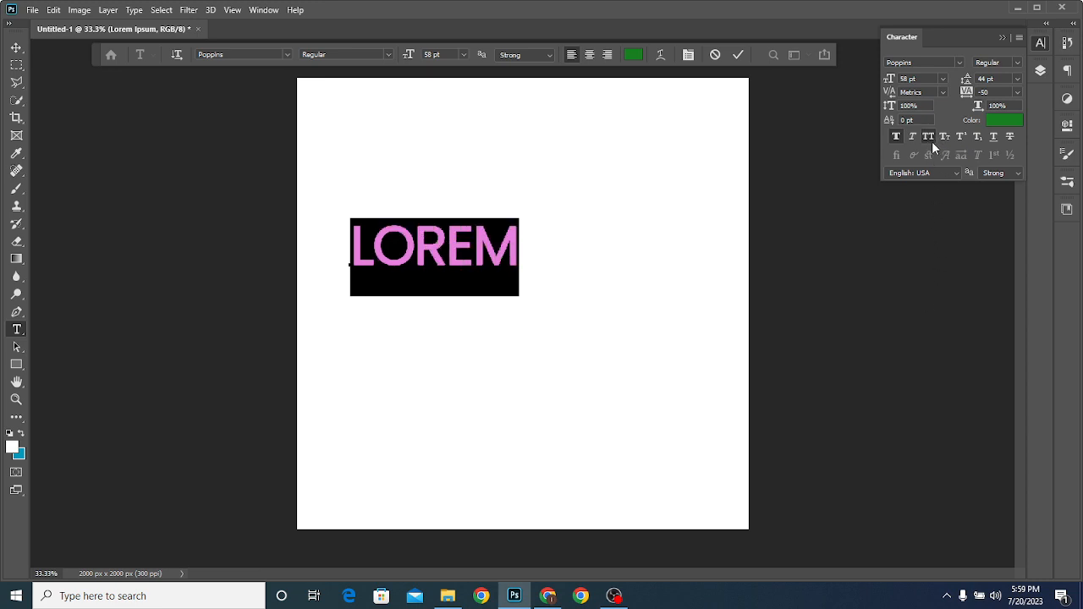
pyautogui.click(931, 138)
pyautogui.click(932, 137)
pyautogui.click(932, 137)
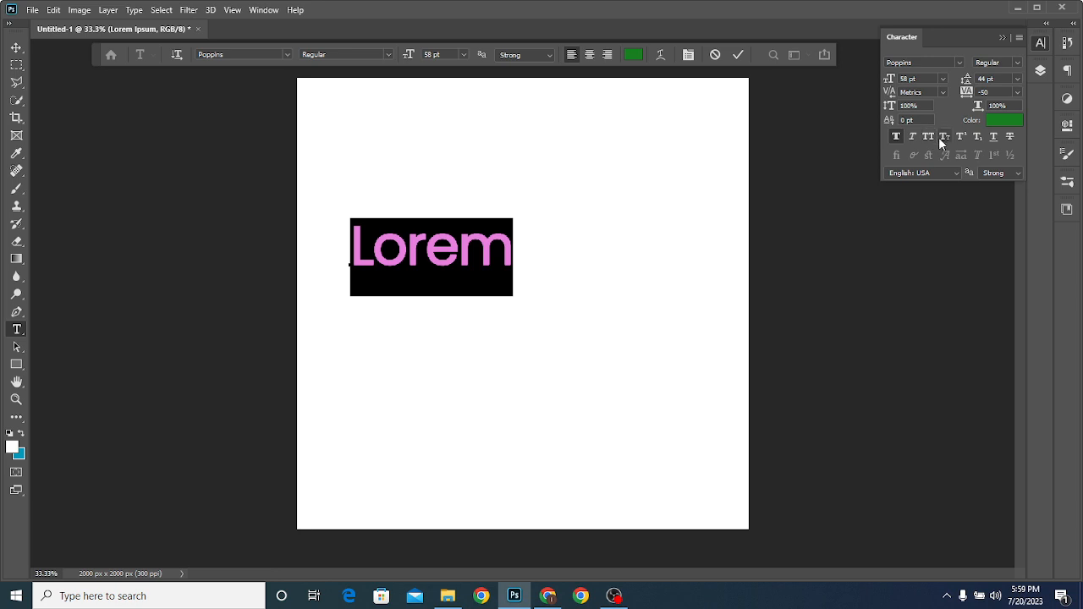
# Apply Small Caps to "Lorem" and select only the letters after the initial "L"
pyautogui.click(945, 139)
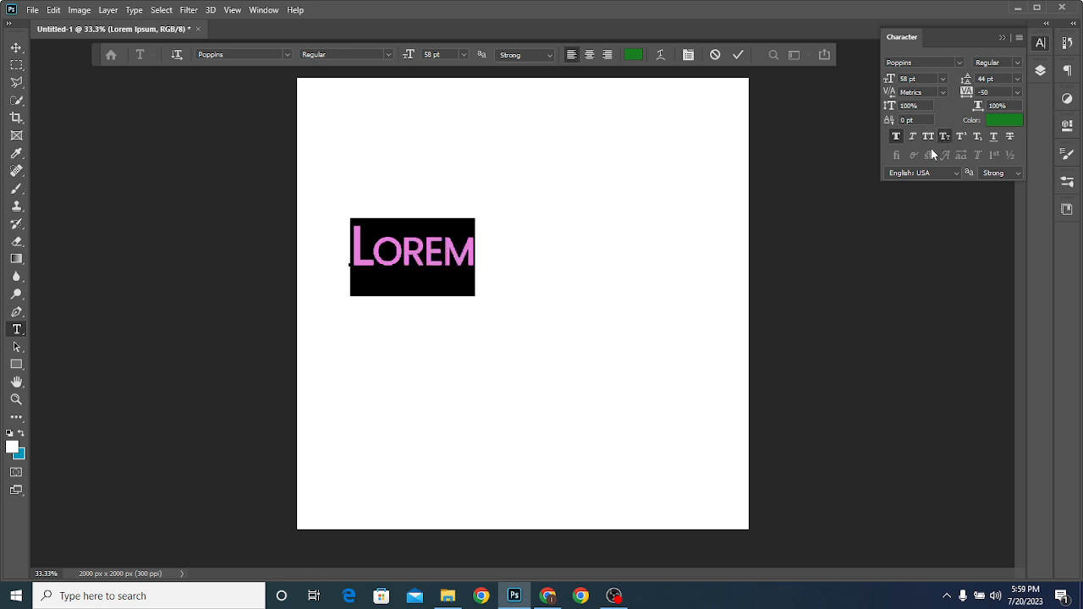
pyautogui.click(476, 252)
pyautogui.moveTo(462, 252); pyautogui.dragTo(374, 253)
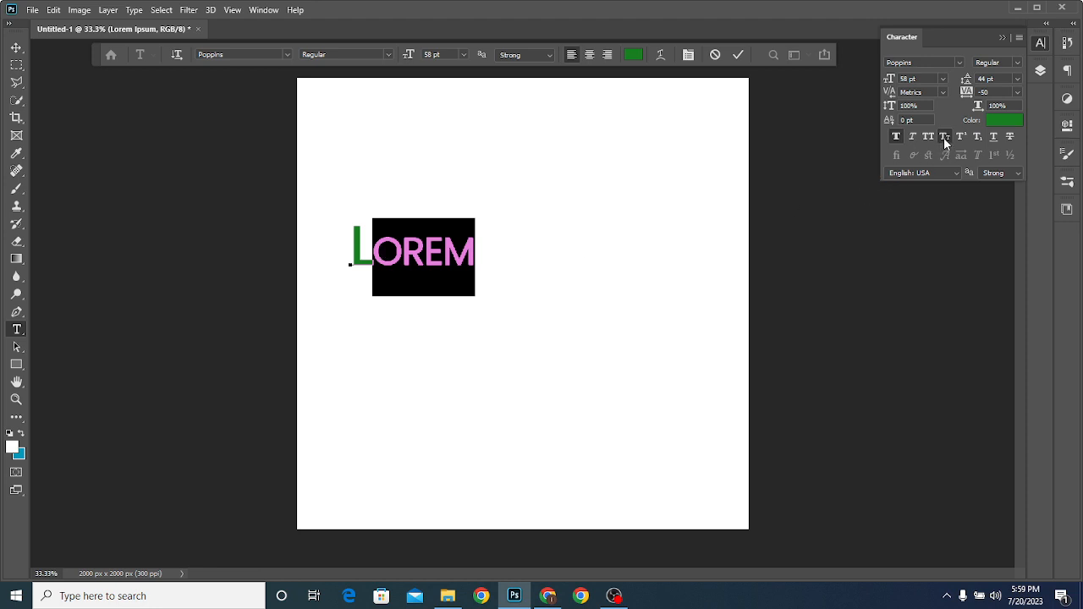
pyautogui.click(944, 138)
pyautogui.moveTo(477, 251); pyautogui.dragTo(386, 245)
pyautogui.moveTo(477, 248); pyautogui.dragTo(373, 245)
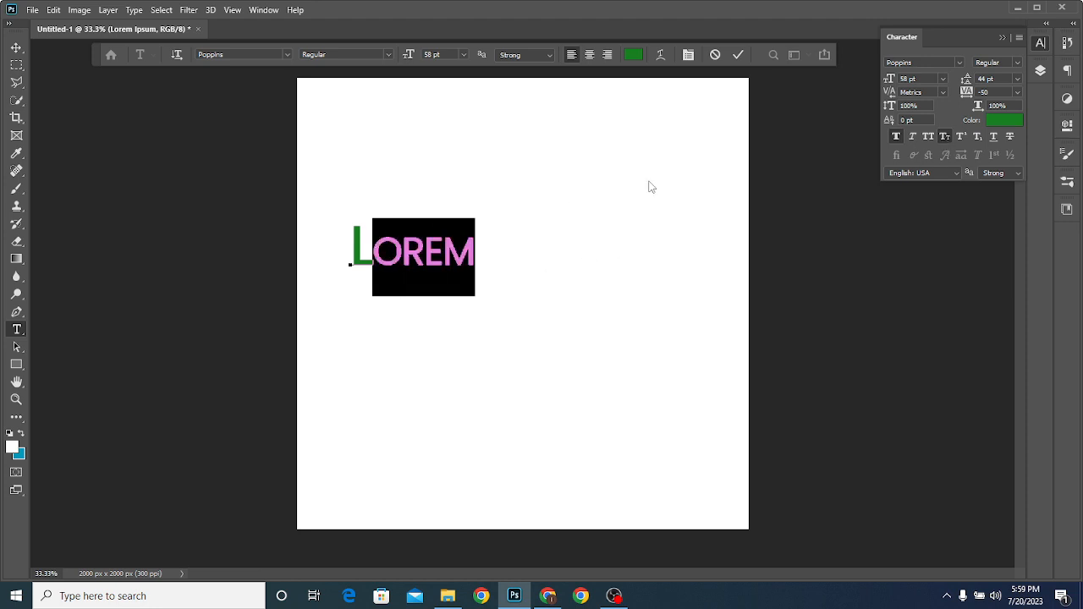
# Try Superscript and Subscript alternately on the letters "orem", leaving Subscript applied
pyautogui.click(962, 136)
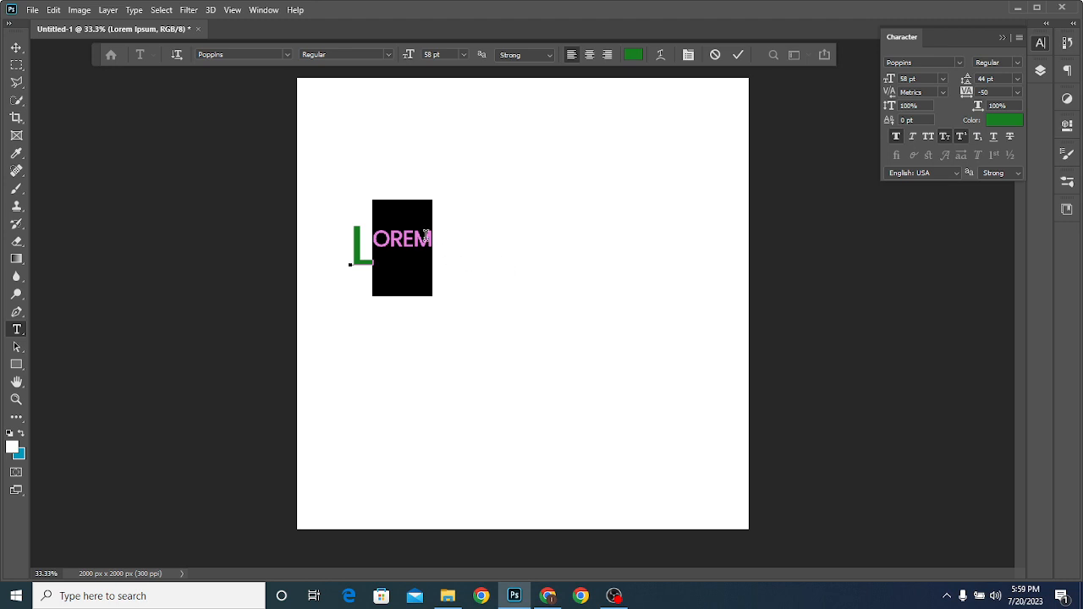
pyautogui.click(426, 236)
pyautogui.moveTo(430, 239); pyautogui.dragTo(373, 241)
pyautogui.click(980, 136)
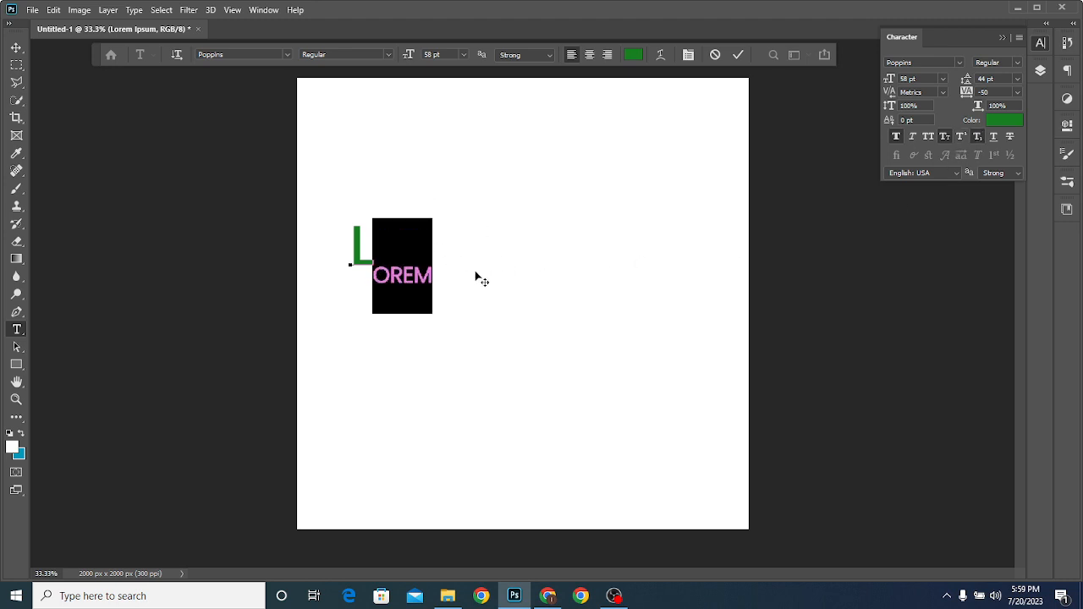
pyautogui.click(962, 136)
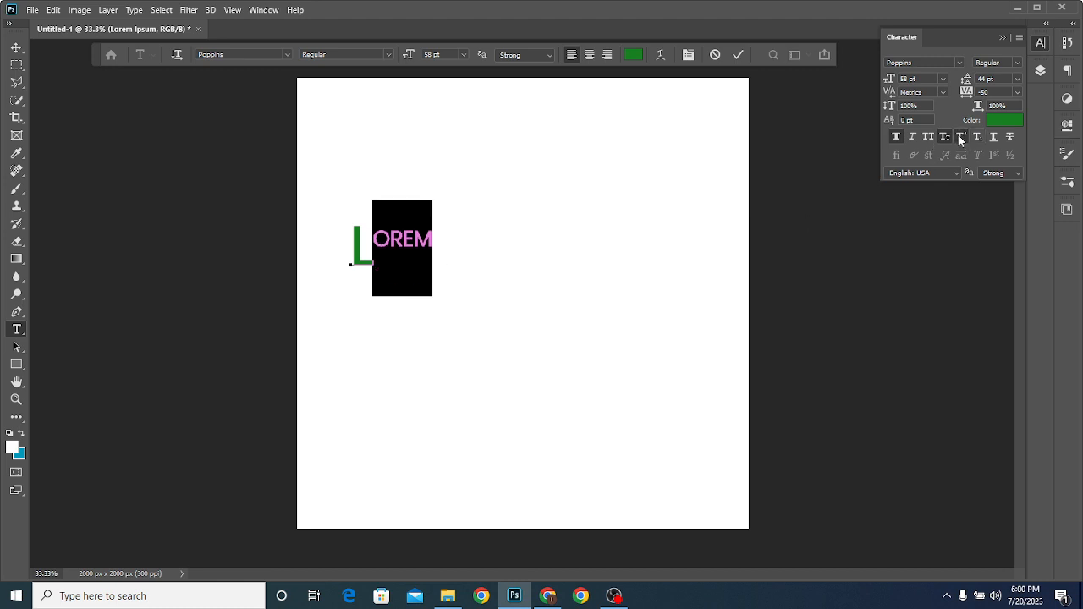
pyautogui.click(978, 141)
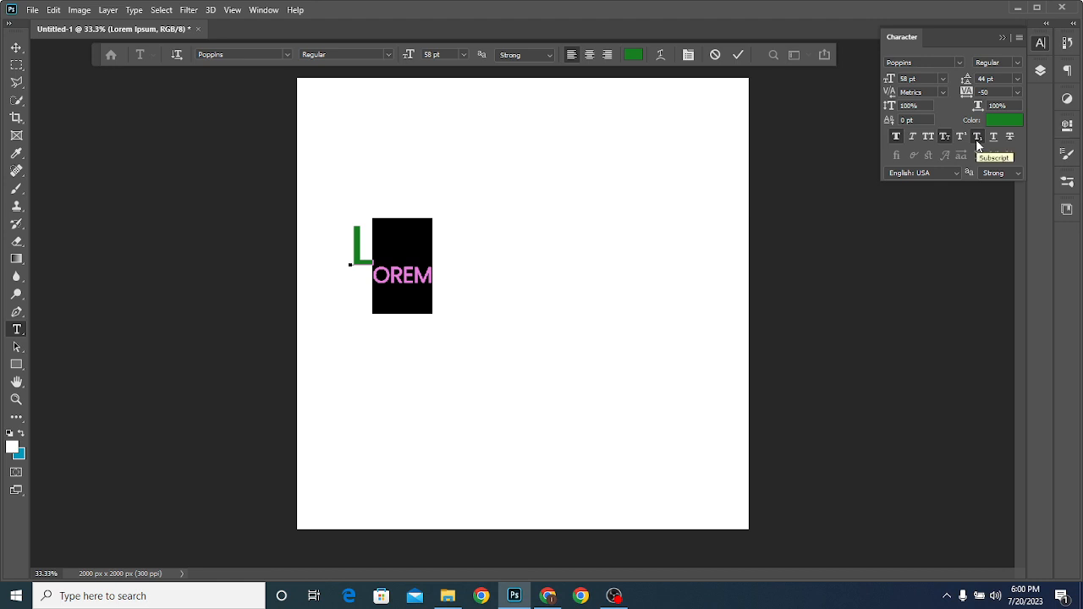
# Toggle Small Caps on the letters "orem" to compare, and turn off both Small Caps and Subscript
pyautogui.click(948, 135)
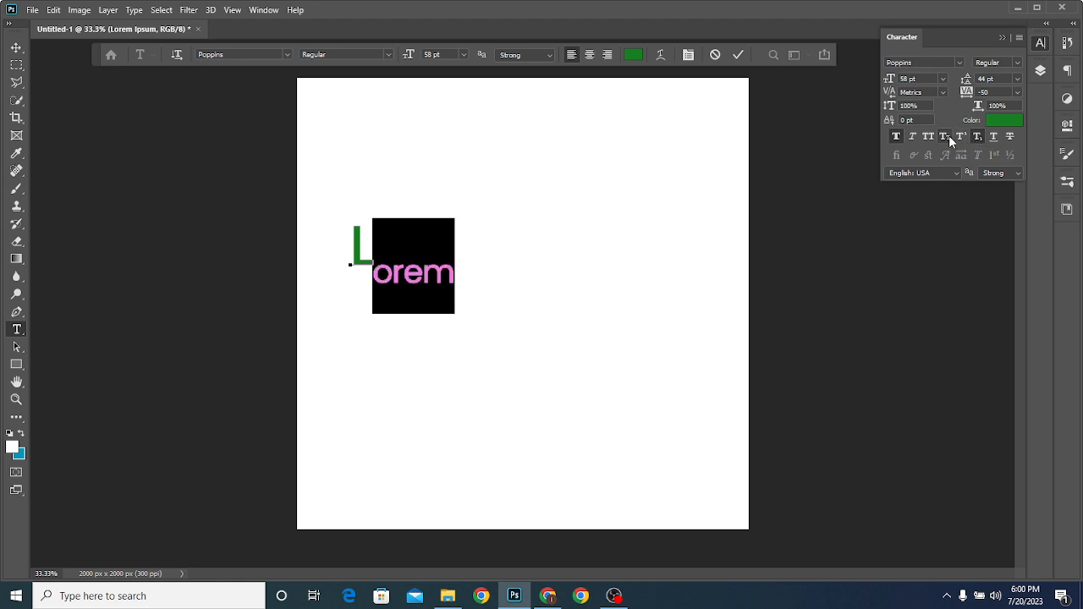
pyautogui.click(949, 136)
pyautogui.click(948, 136)
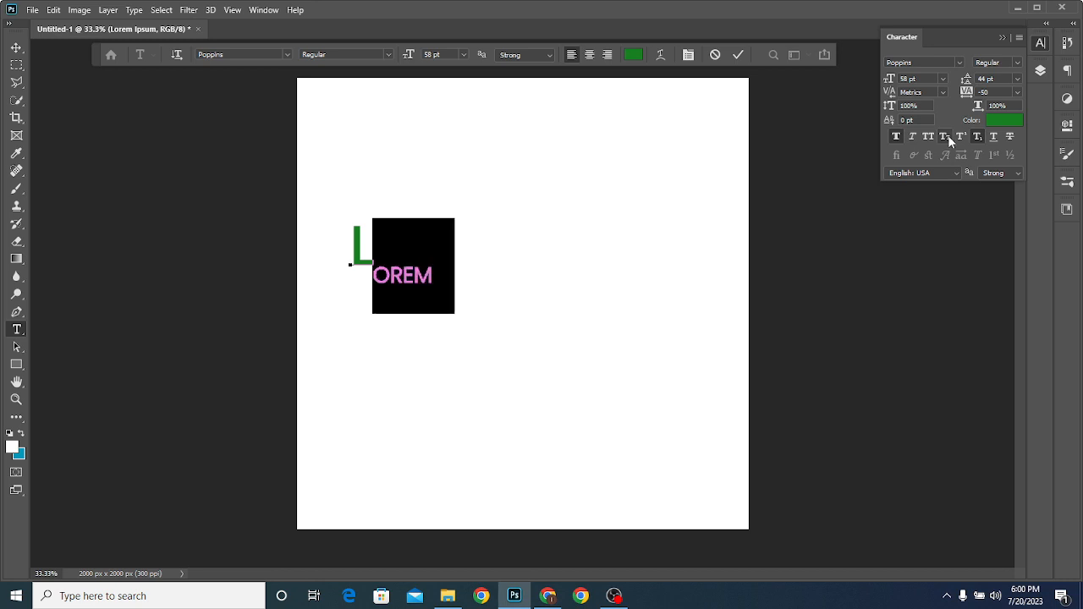
pyautogui.click(949, 136)
pyautogui.click(949, 137)
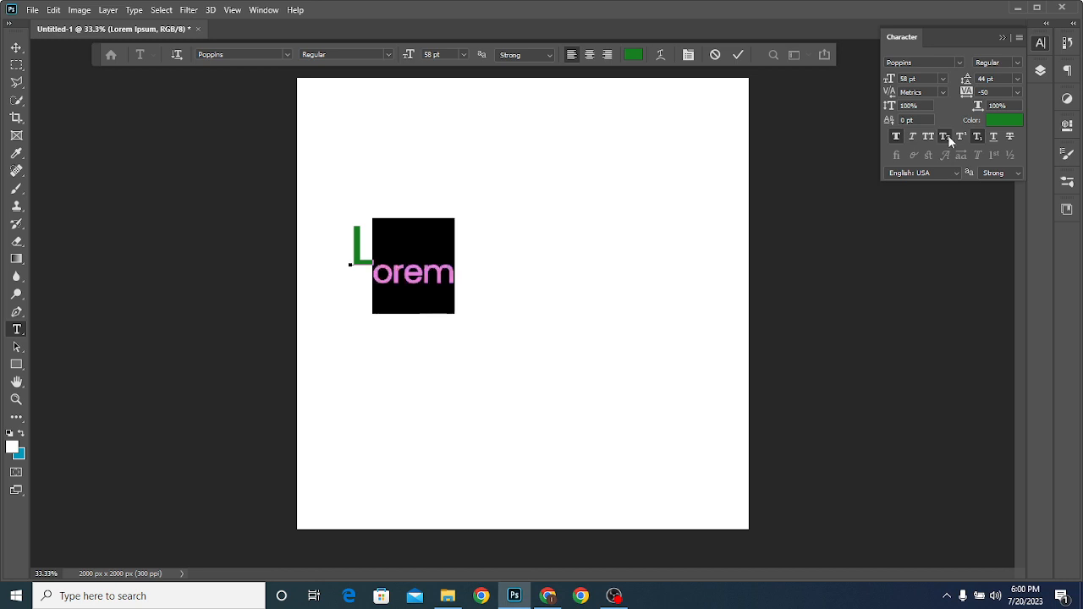
pyautogui.click(948, 137)
pyautogui.click(949, 136)
pyautogui.click(977, 137)
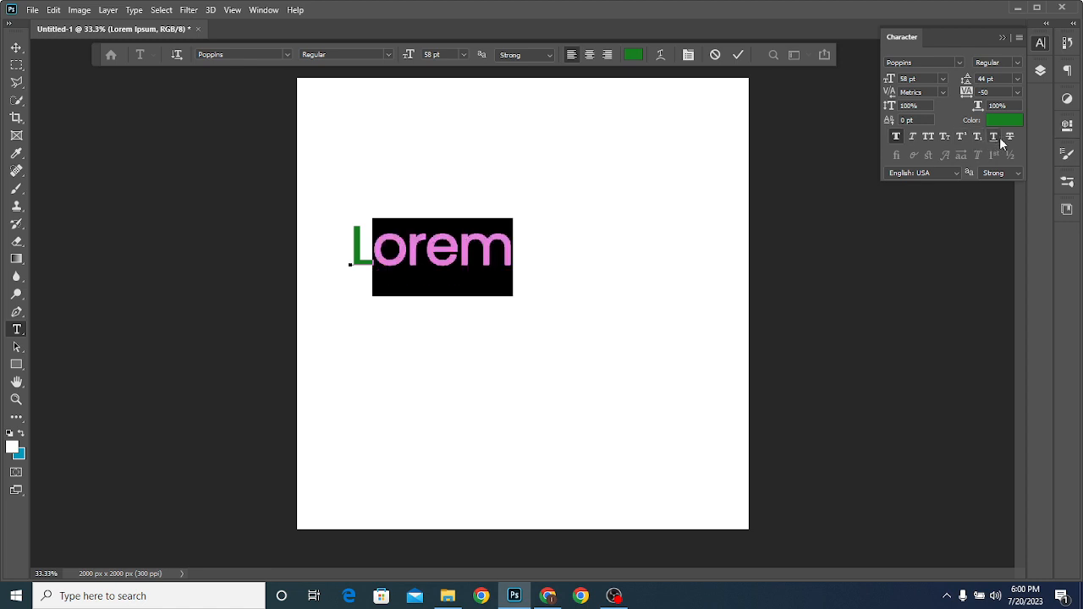
# Underline the letters "orem" and commit the text edit
pyautogui.click(994, 137)
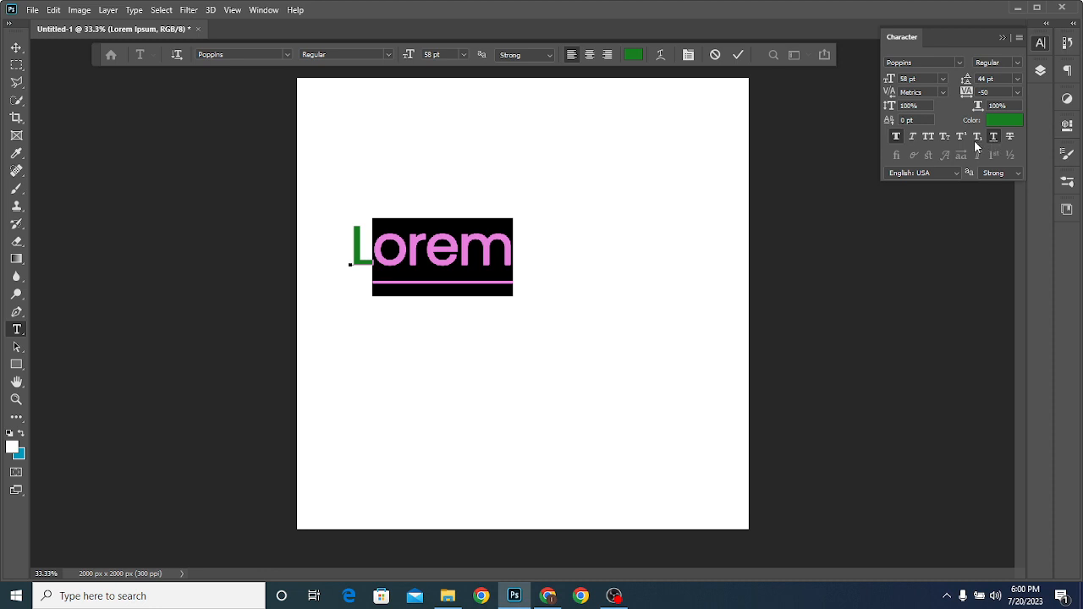
pyautogui.click(742, 55)
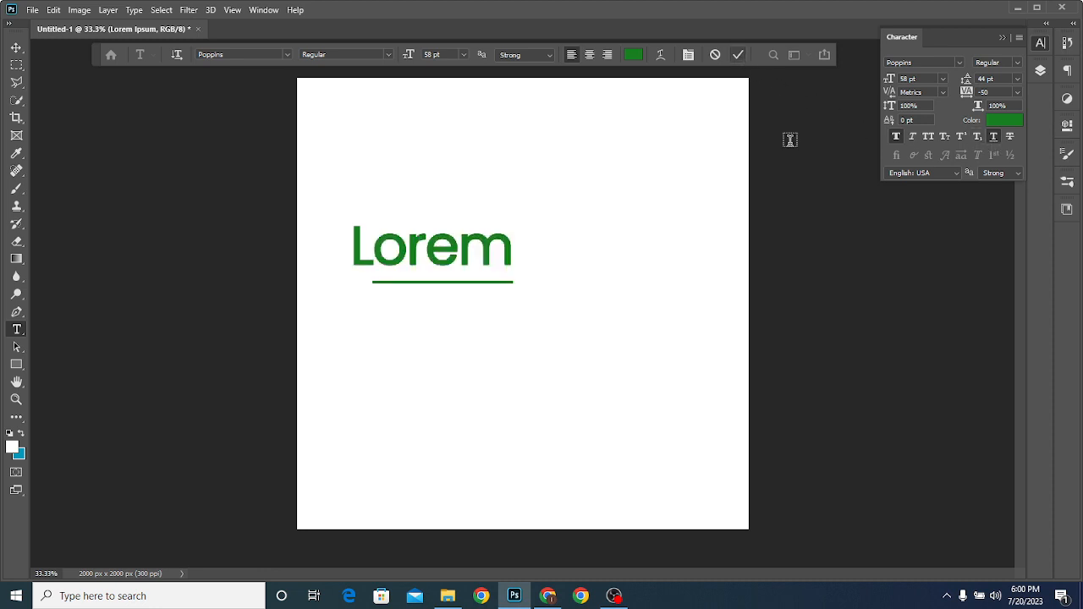
pyautogui.click(504, 263)
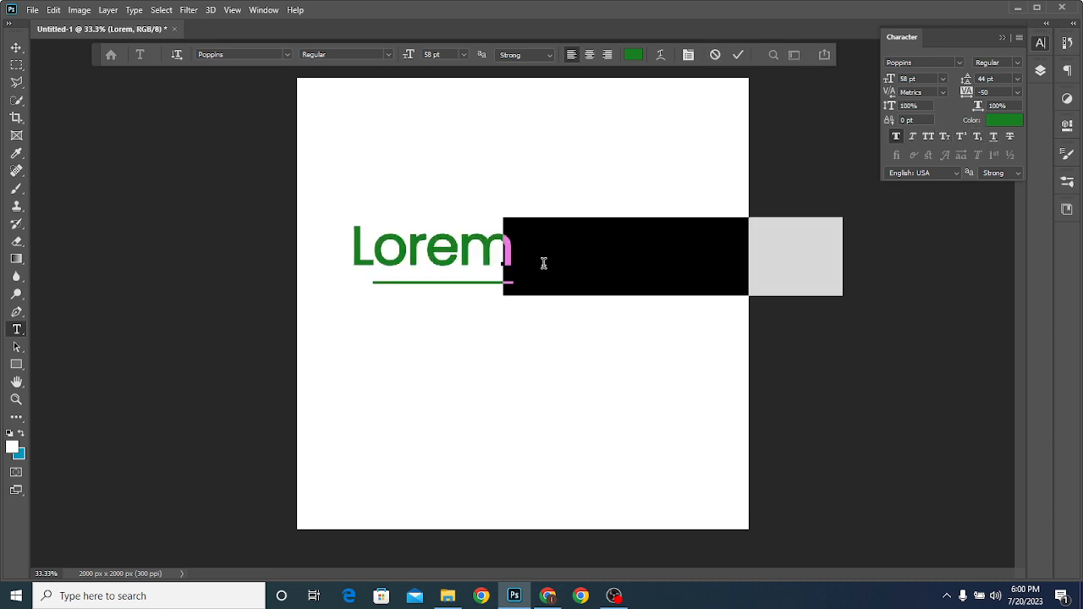
pyautogui.click(16, 47)
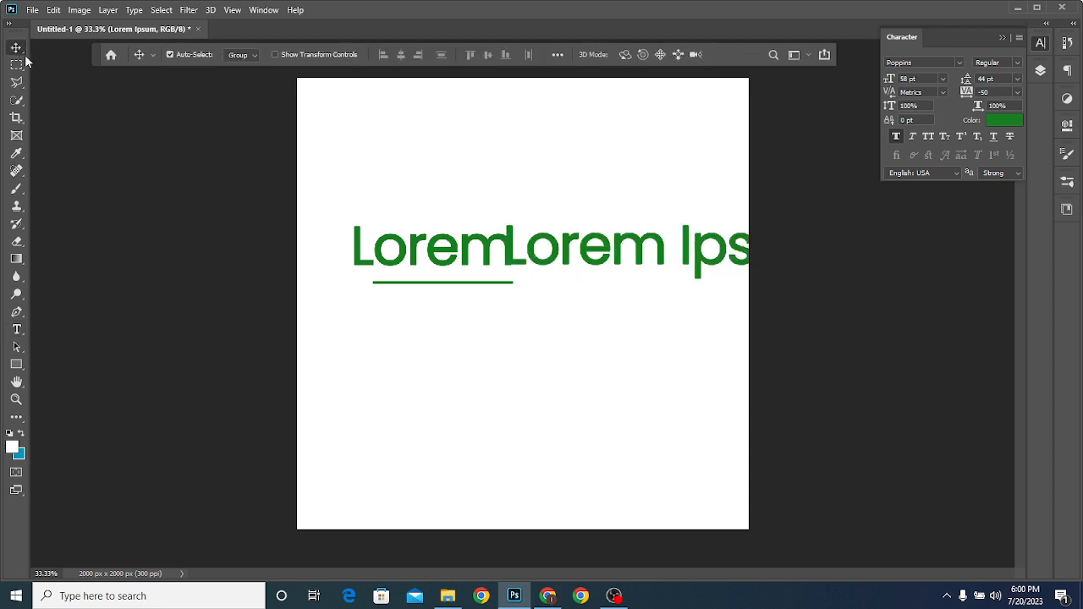
pyautogui.click(16, 328)
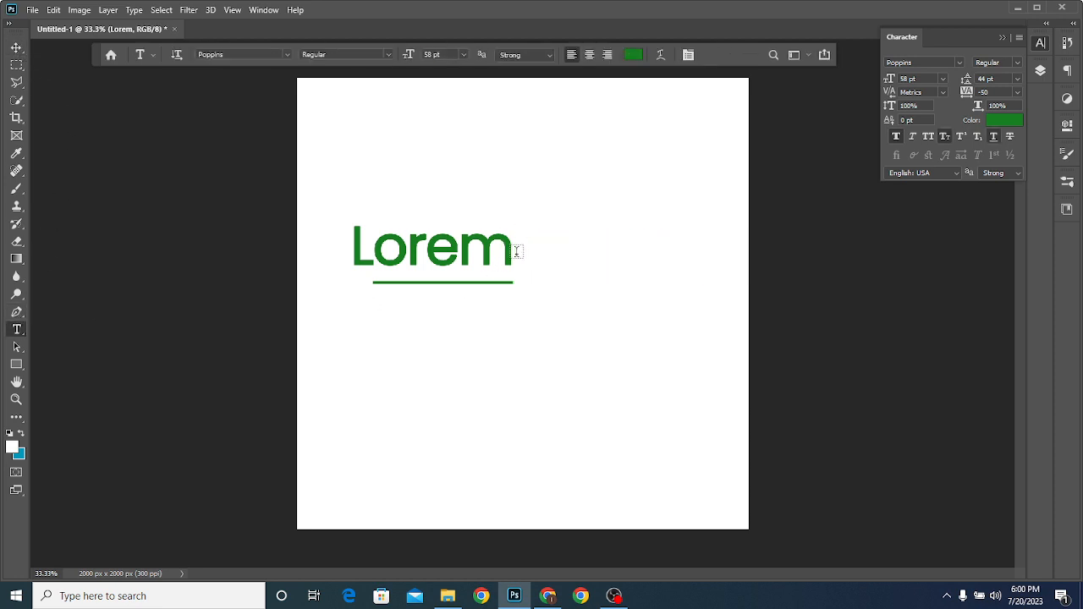
# Select the whole word "Lorem", extend the underline across it, and turn Underline off
pyautogui.moveTo(512, 251); pyautogui.dragTo(344, 243)
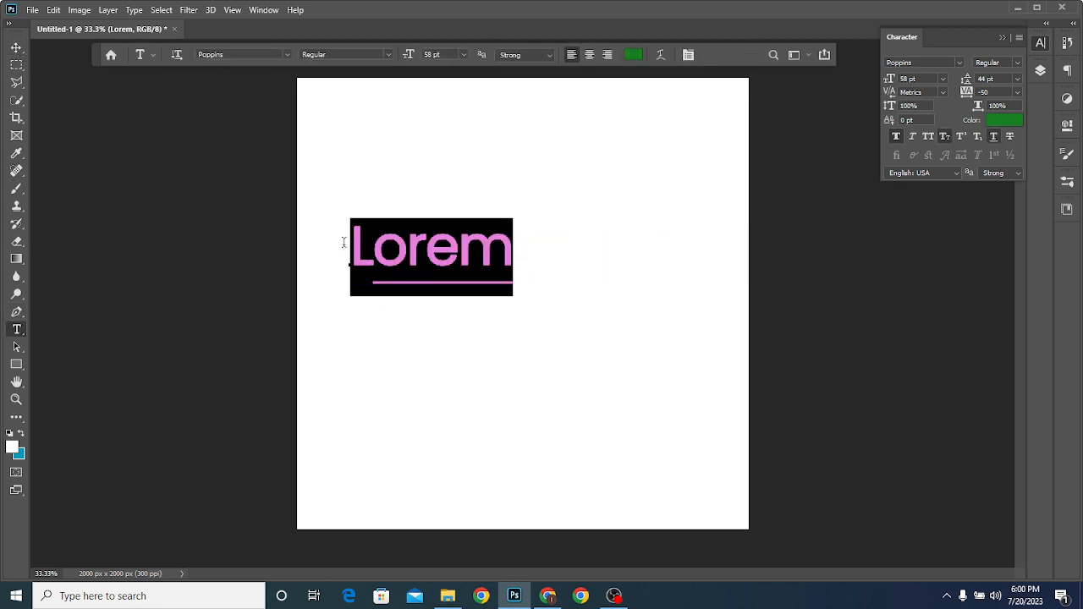
pyautogui.click(999, 138)
pyautogui.click(995, 141)
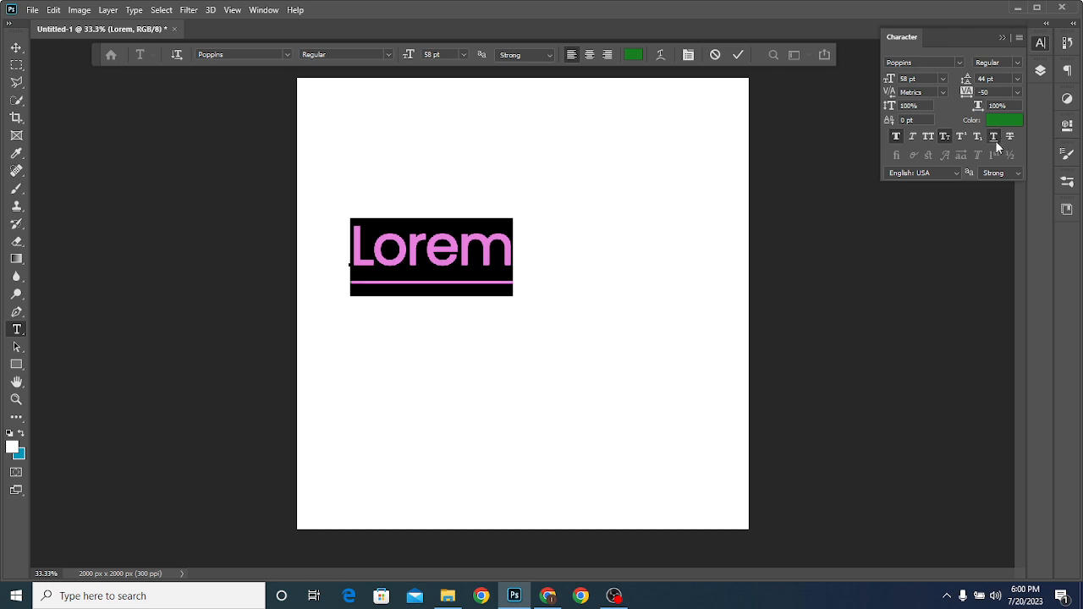
pyautogui.click(513, 259)
pyautogui.moveTo(513, 259); pyautogui.dragTo(350, 259)
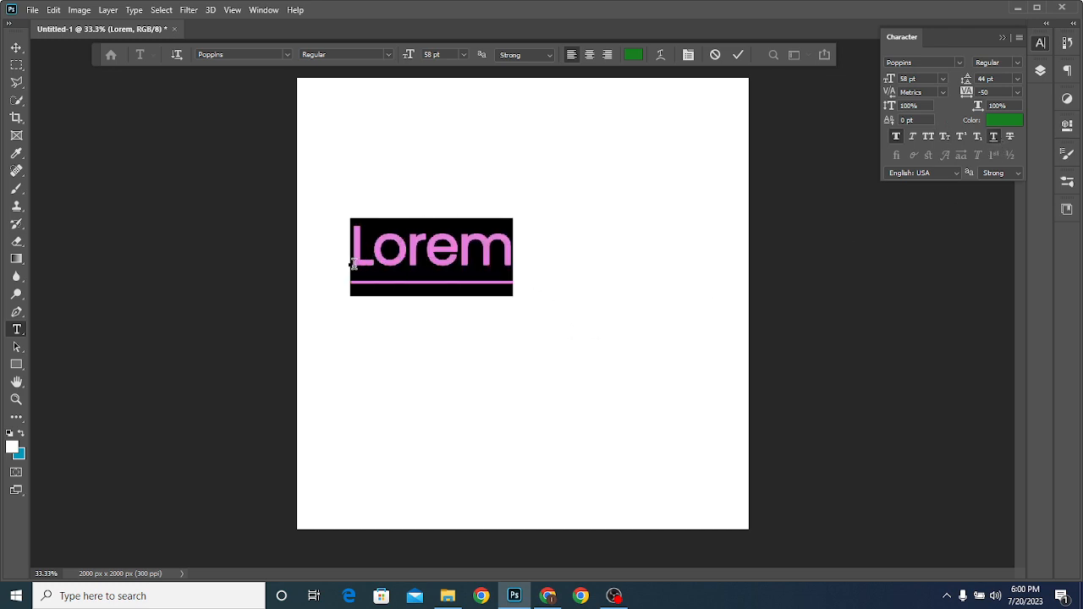
pyautogui.click(997, 142)
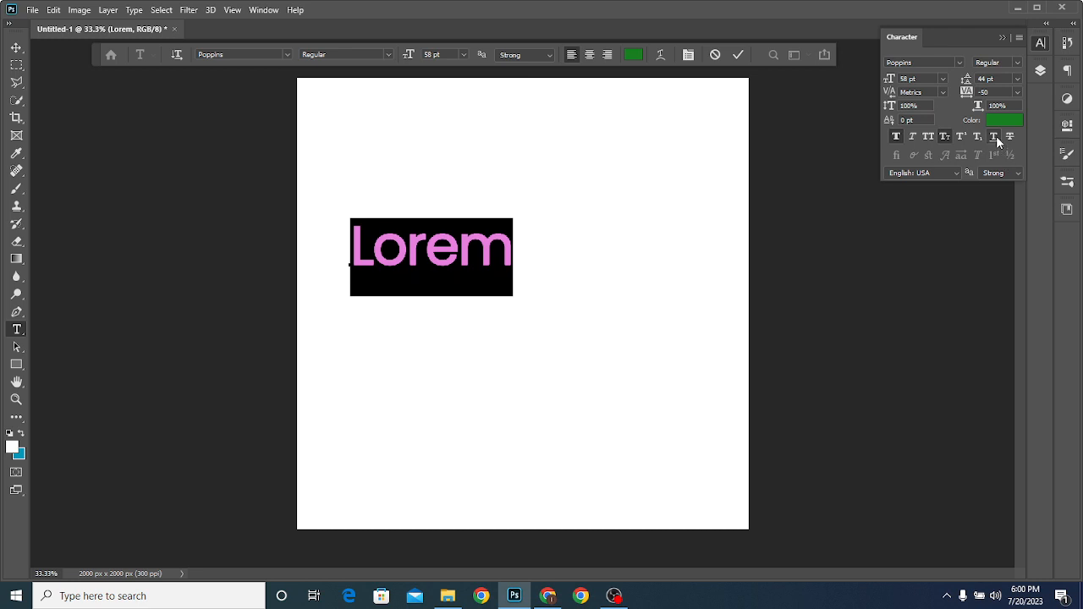
# Select the word "Lorem", try replacing it with "The", and erase the text so the canvas is blank
pyautogui.click(518, 255)
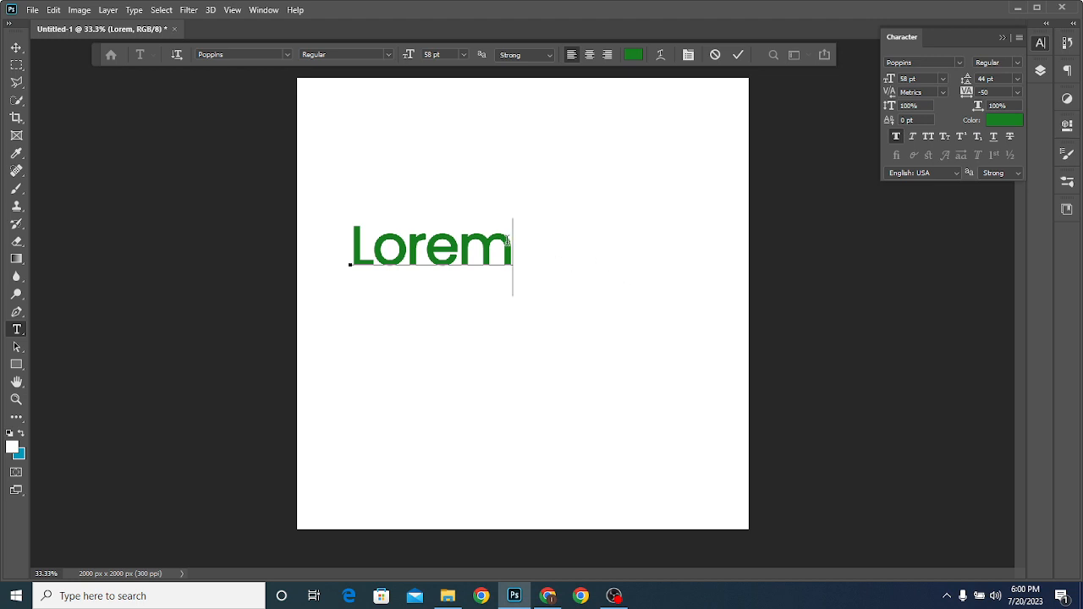
pyautogui.moveTo(512, 246); pyautogui.dragTo(357, 250)
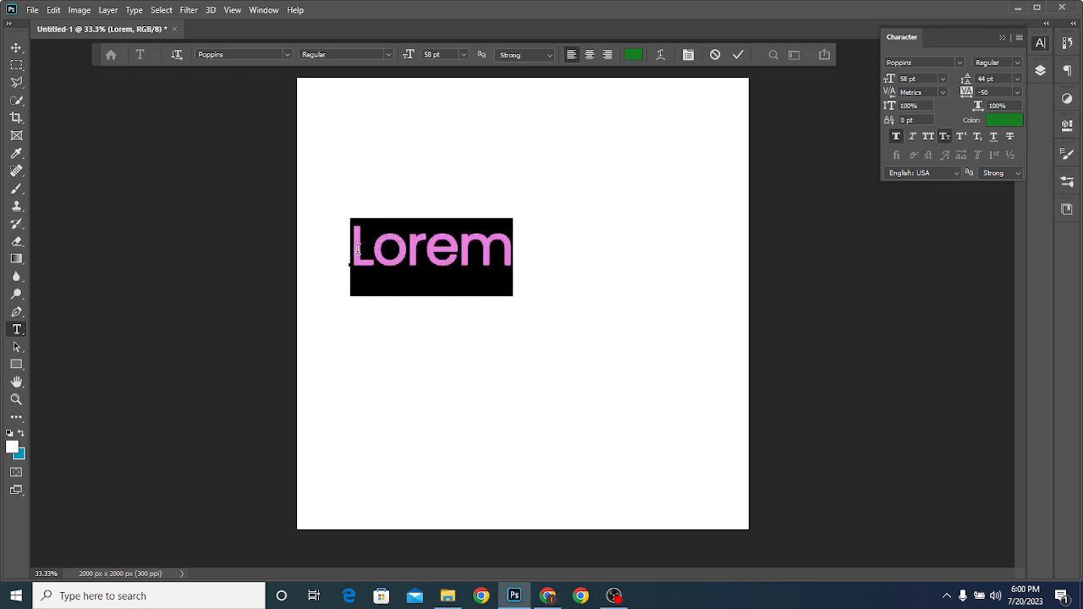
pyautogui.click(505, 229)
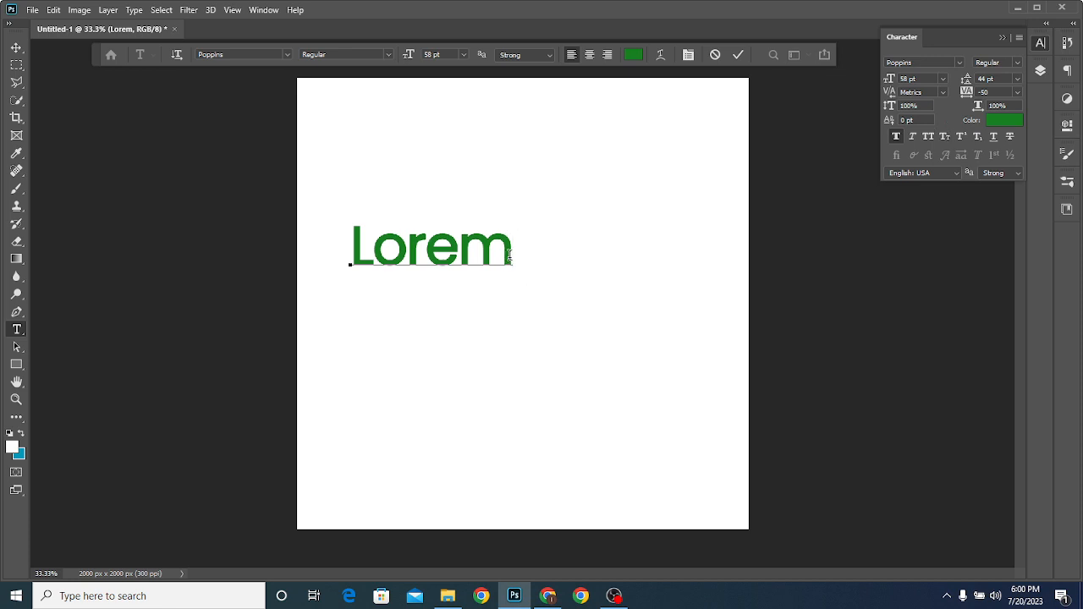
pyautogui.moveTo(514, 254); pyautogui.dragTo(350, 244)
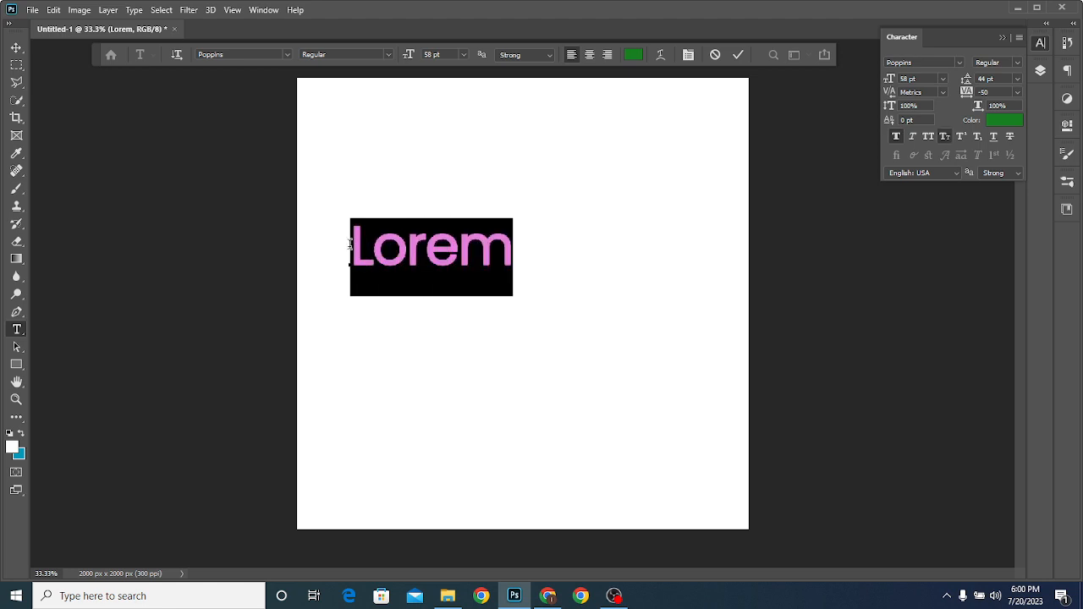
pyautogui.write('The')
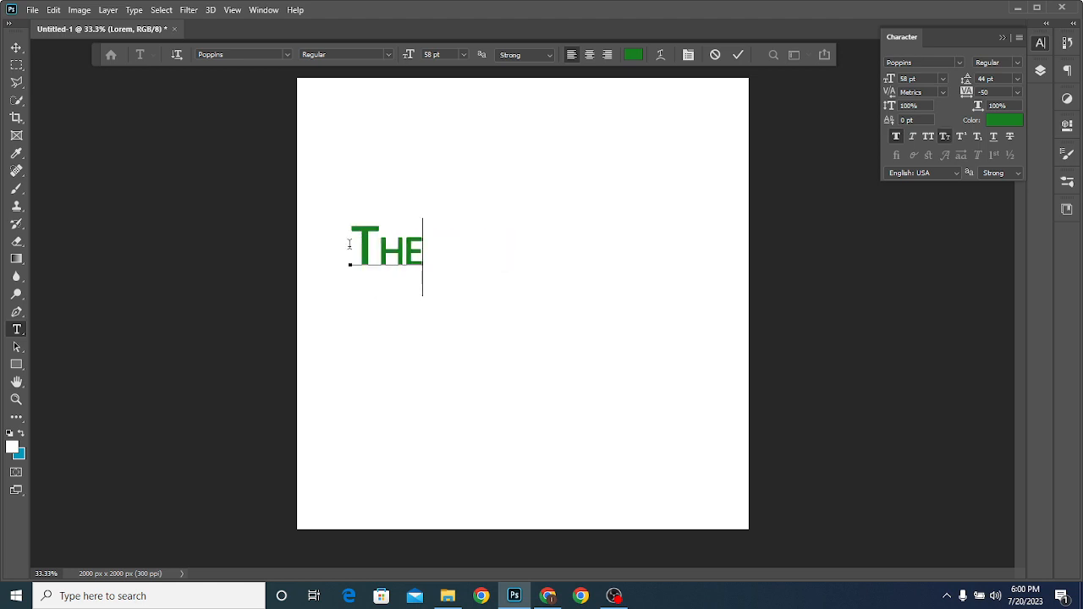
pyautogui.press('BackSpace')
pyautogui.press('BackSpace')
pyautogui.press('BackSpace')
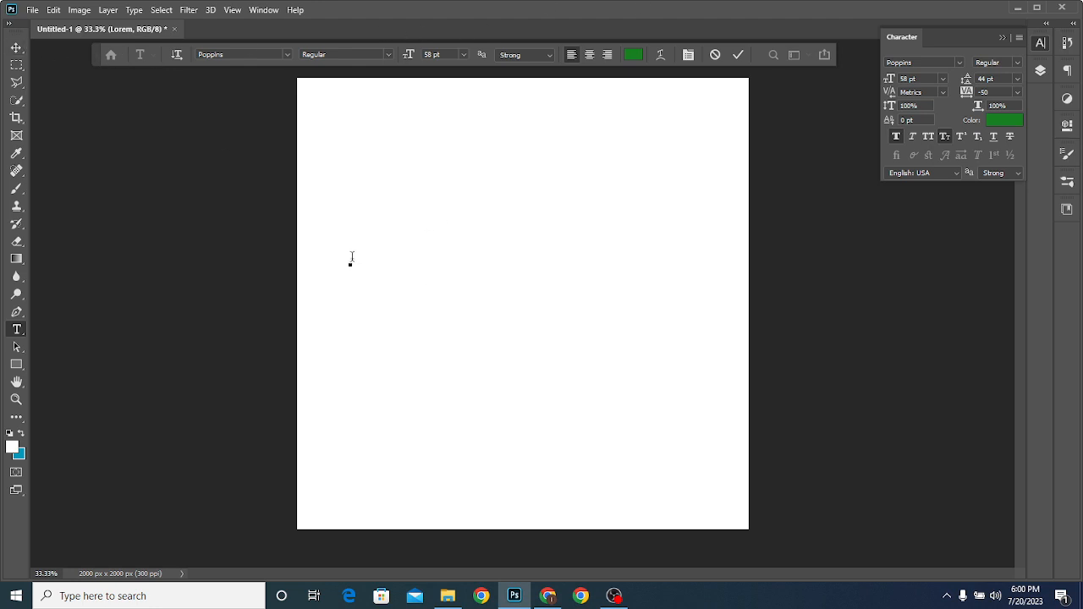
pyautogui.click(24, 50)
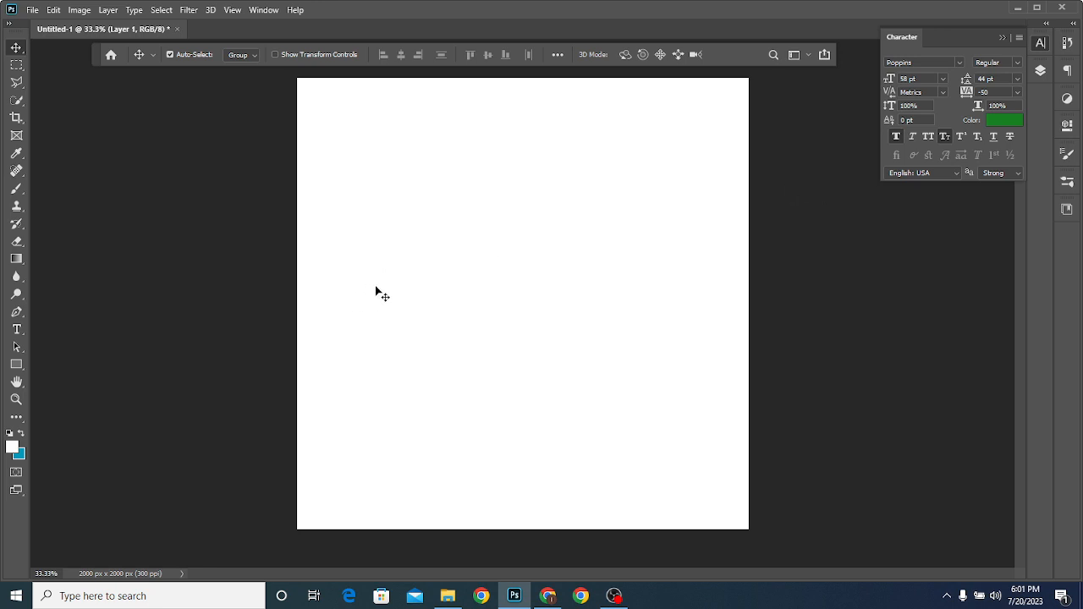
# Place a new horizontal text on the upper part of the canvas and turn off Faux Bold and Small Caps for it
pyautogui.click(18, 332)
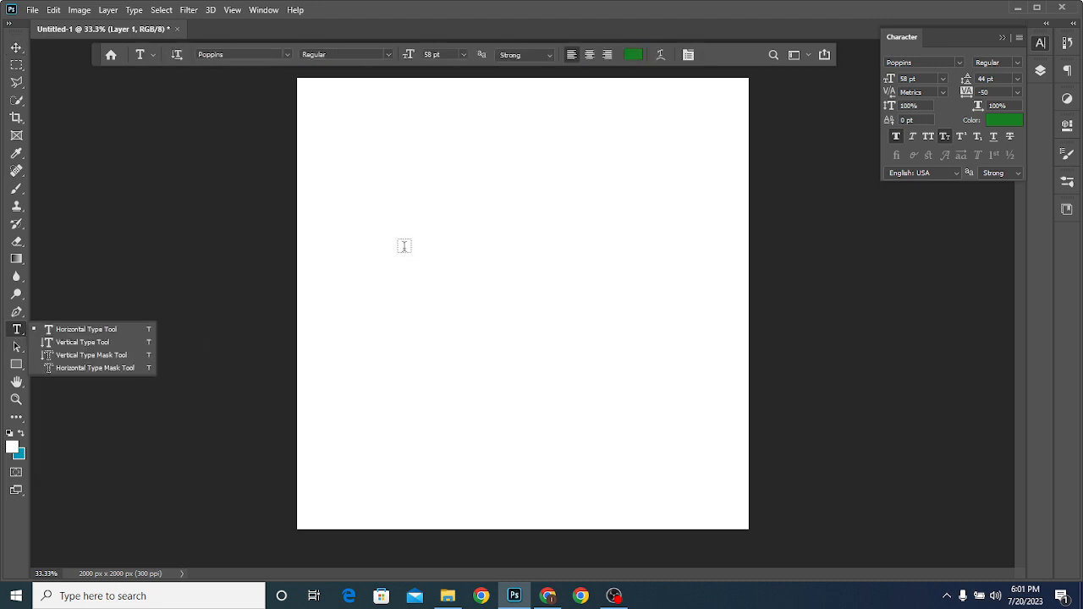
pyautogui.click(403, 247)
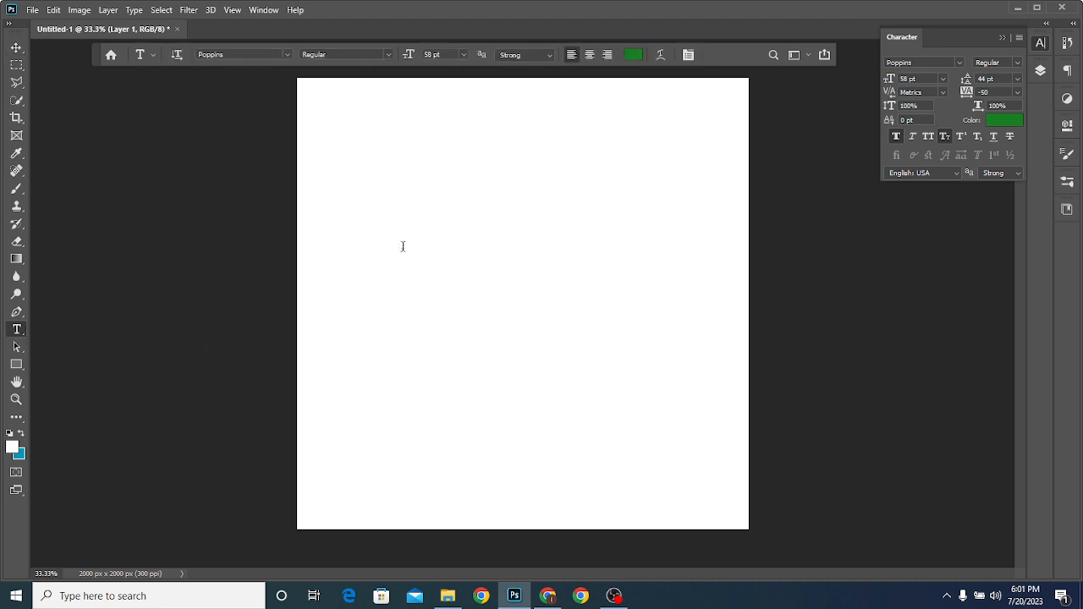
pyautogui.click(403, 246)
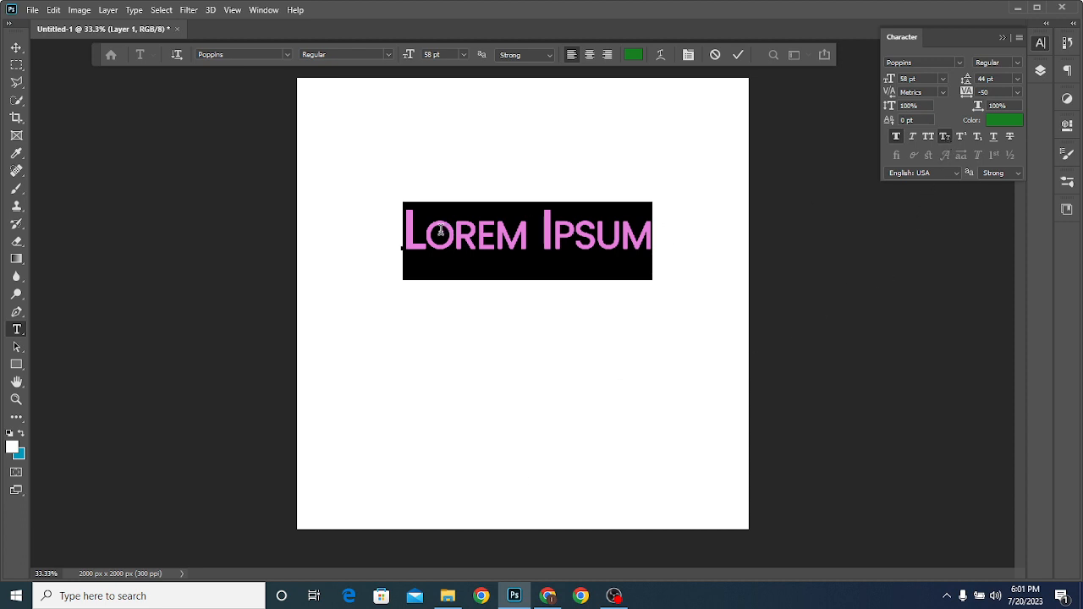
pyautogui.click(430, 226)
pyautogui.moveTo(410, 227); pyautogui.dragTo(684, 243)
pyautogui.click(946, 137)
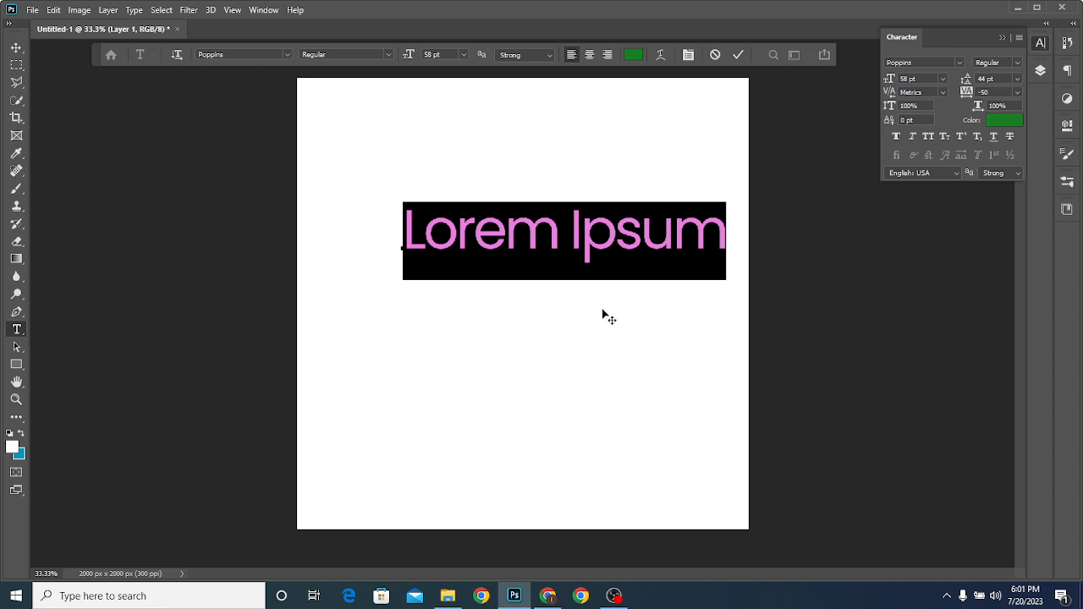
# Replace the placeholder text with "The Father's House", breaking it into three lines with one word on each
pyautogui.write('The')
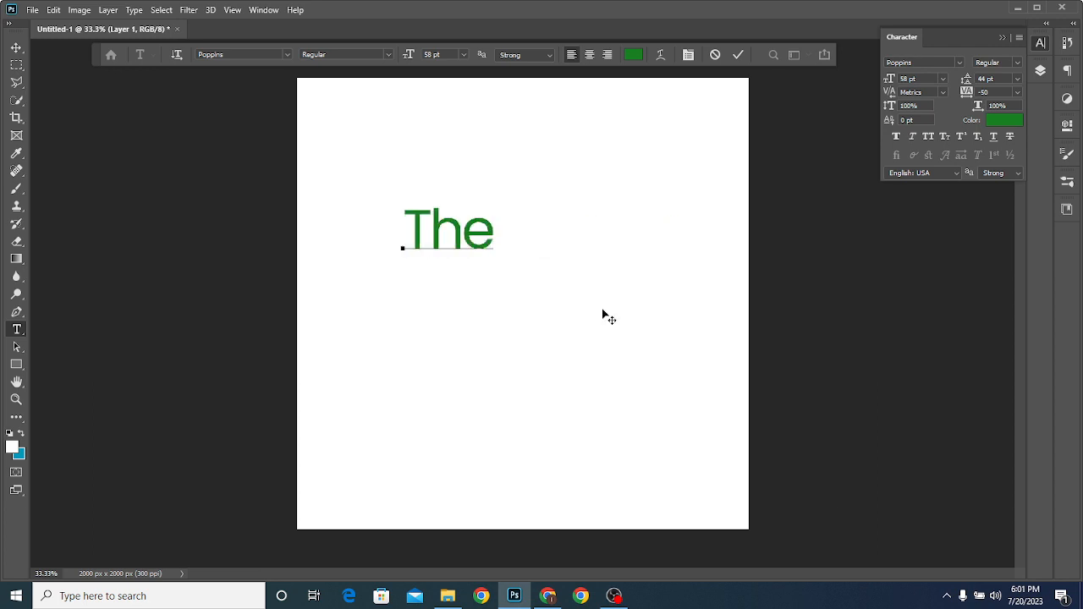
pyautogui.write(' Father')
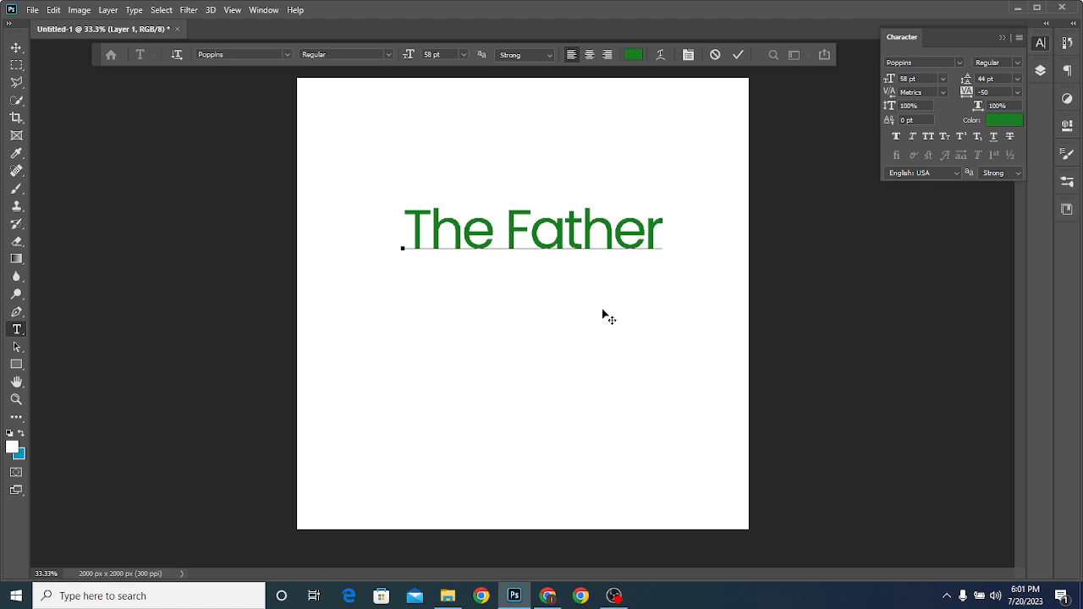
pyautogui.write("'s")
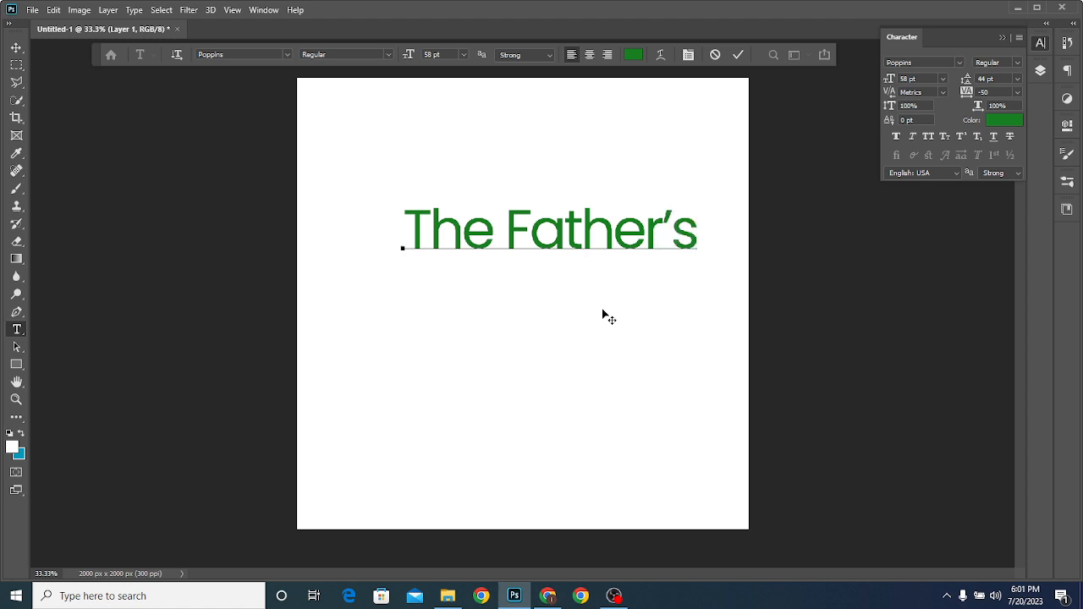
pyautogui.press('Return')
pyautogui.write('House')
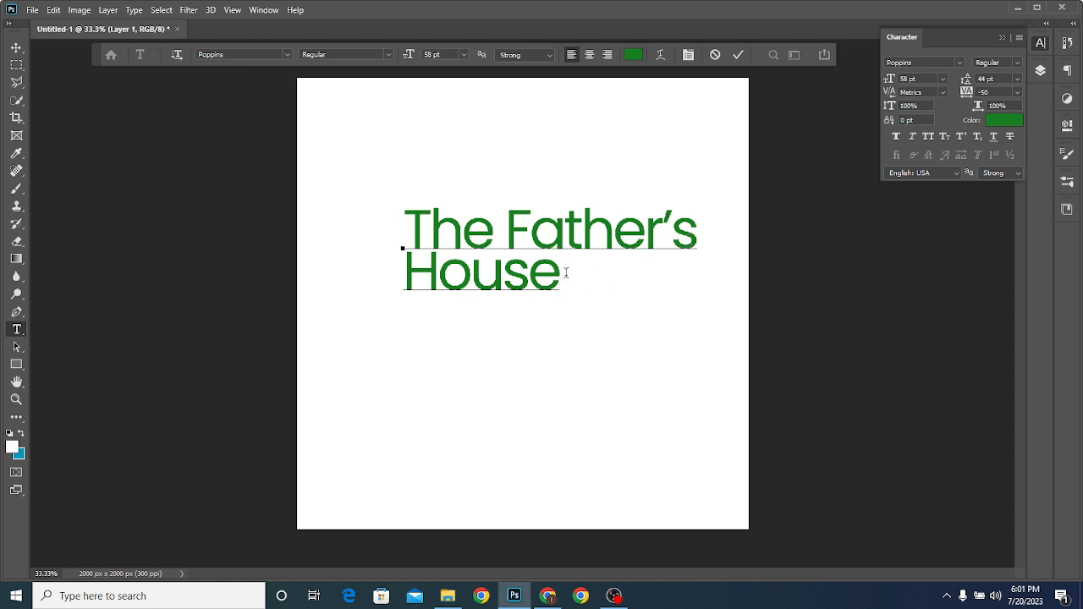
pyautogui.click(522, 231)
pyautogui.click(518, 228)
pyautogui.press('Return')
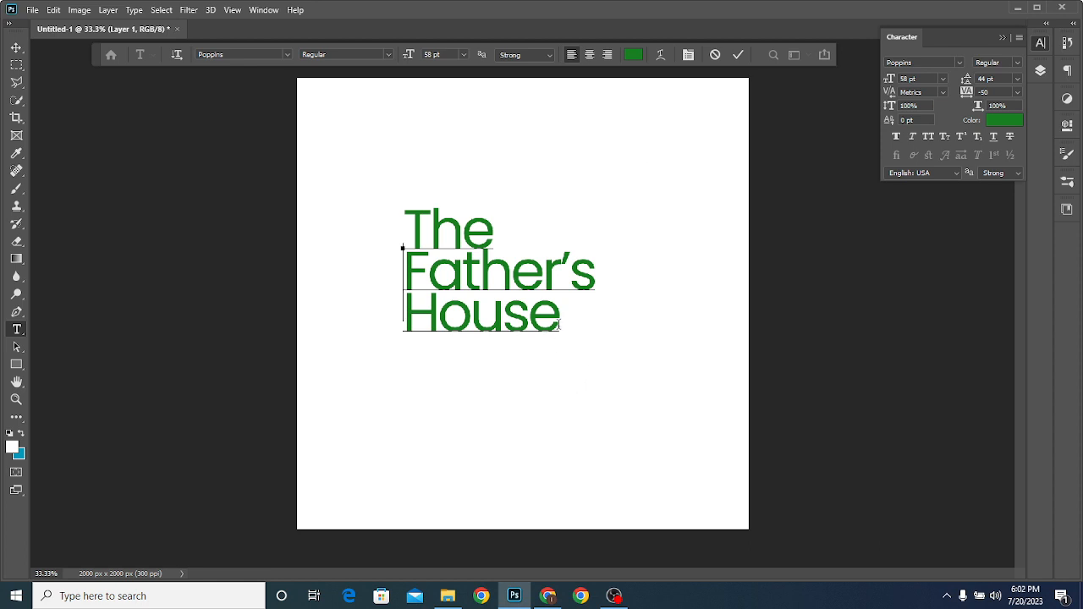
# Finish the text edit and move the three-line text up and slightly to the left on the canvas
pyautogui.moveTo(558, 324); pyautogui.dragTo(345, 202)
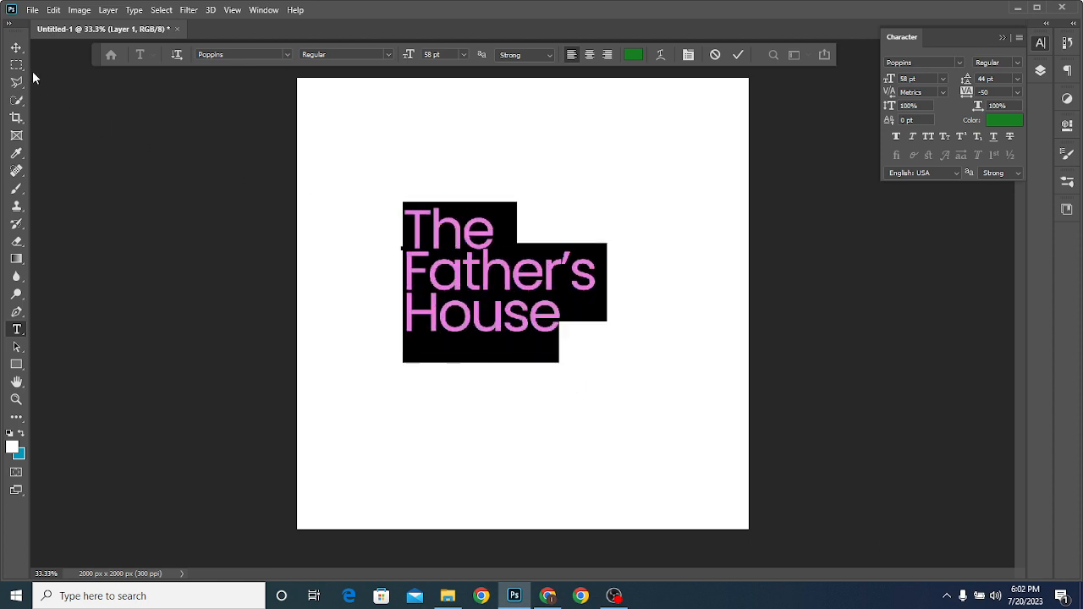
pyautogui.click(16, 47)
pyautogui.moveTo(487, 265); pyautogui.dragTo(461, 214)
# Center-align all three lines of the text and move the text back to the middle of the canvas
pyautogui.click(16, 330)
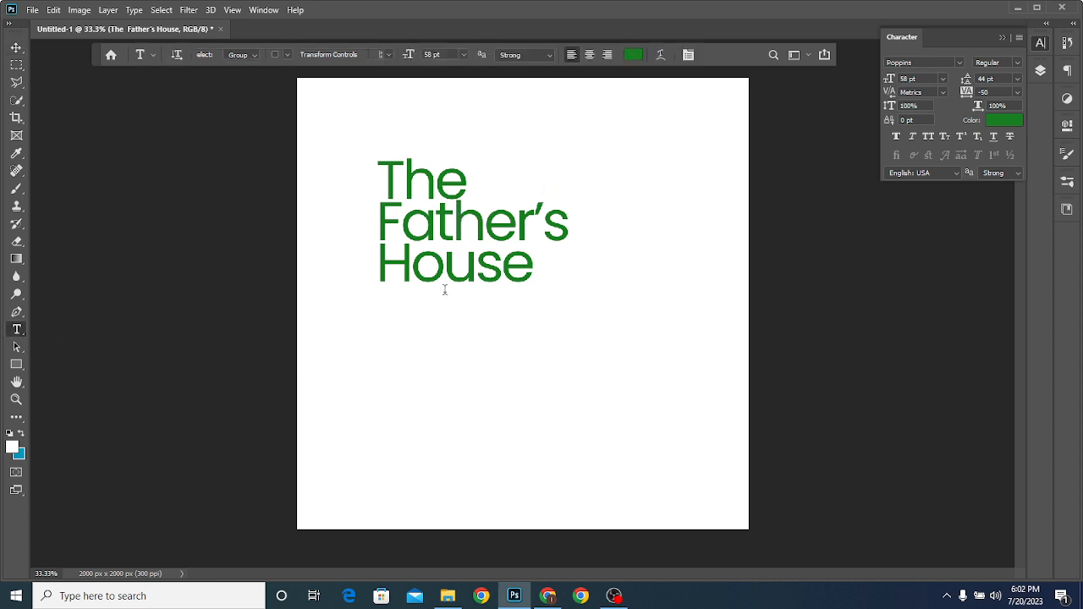
pyautogui.click(444, 291)
pyautogui.moveTo(530, 287); pyautogui.dragTo(353, 179)
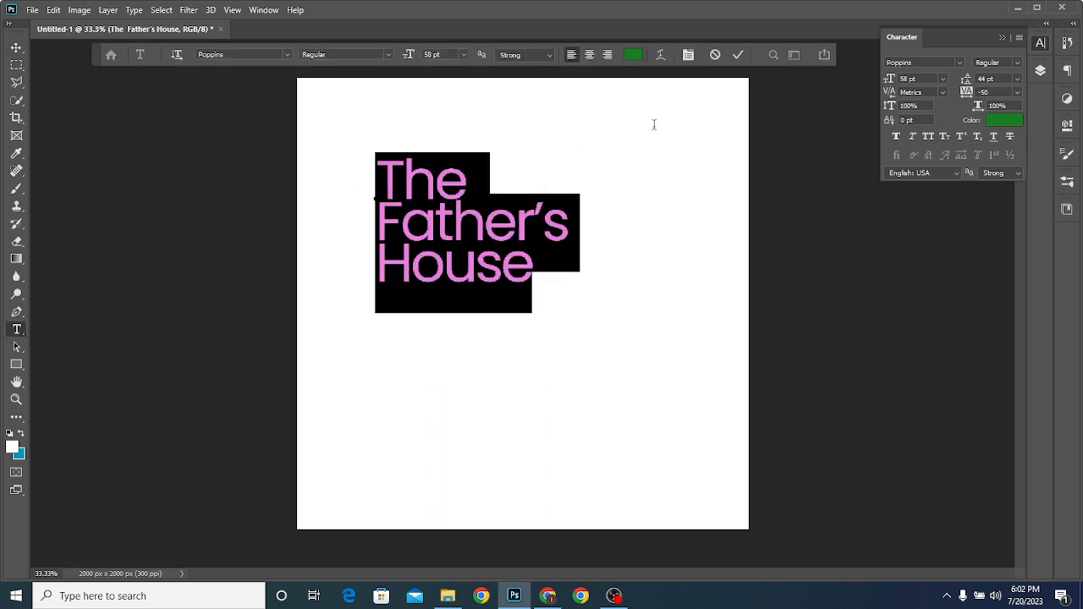
pyautogui.click(590, 54)
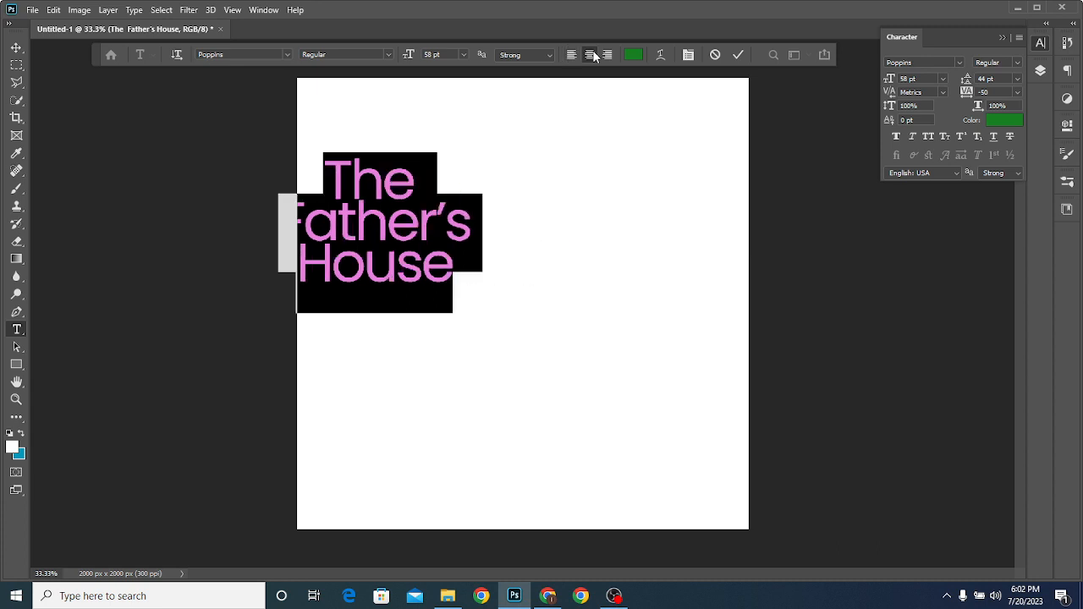
pyautogui.click(16, 48)
pyautogui.moveTo(364, 215); pyautogui.dragTo(495, 256)
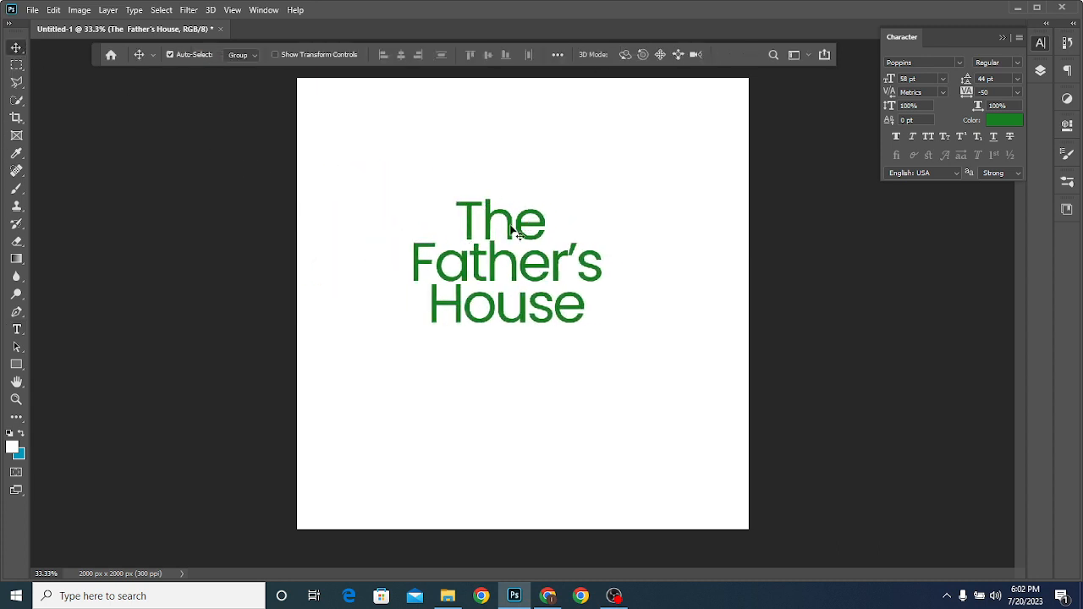
# Try right alignment on the whole text, set it to left-aligned, and move it back toward the canvas centre
pyautogui.click(16, 329)
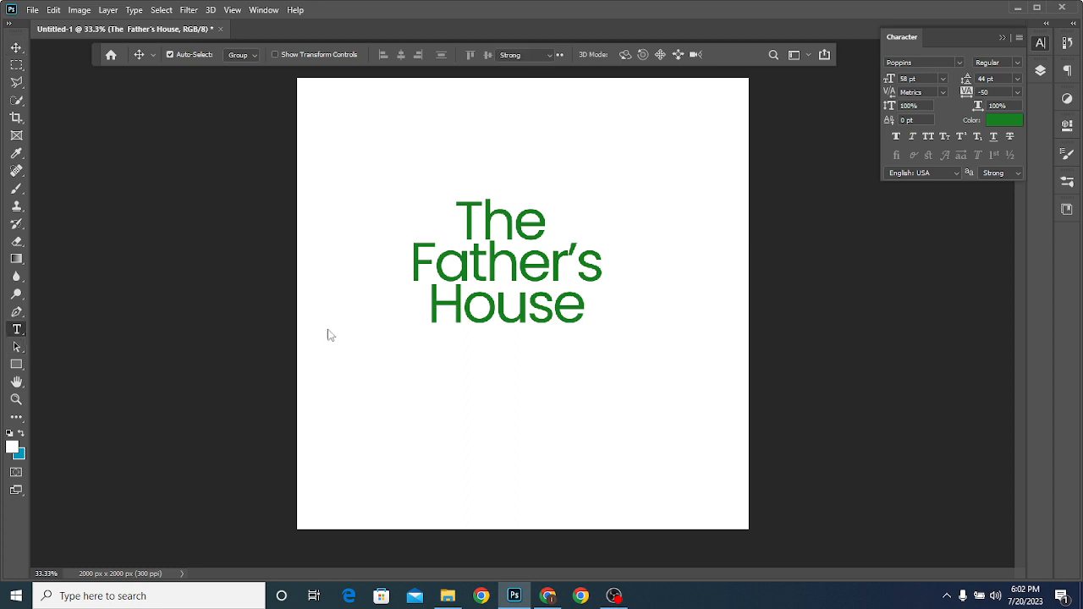
pyautogui.click(525, 310)
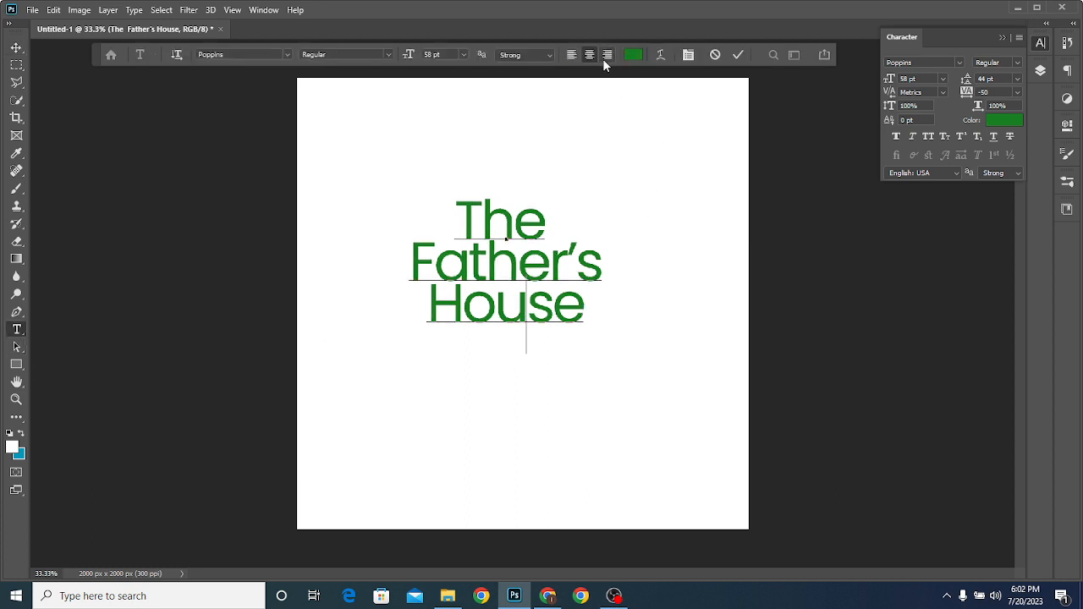
pyautogui.moveTo(589, 310); pyautogui.dragTo(432, 212)
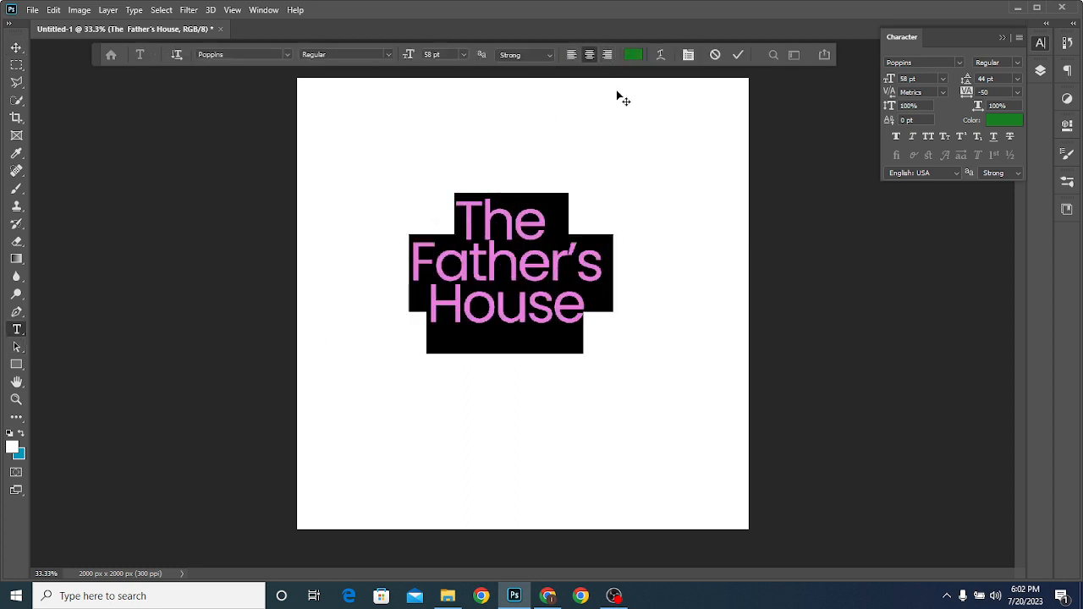
pyautogui.click(609, 55)
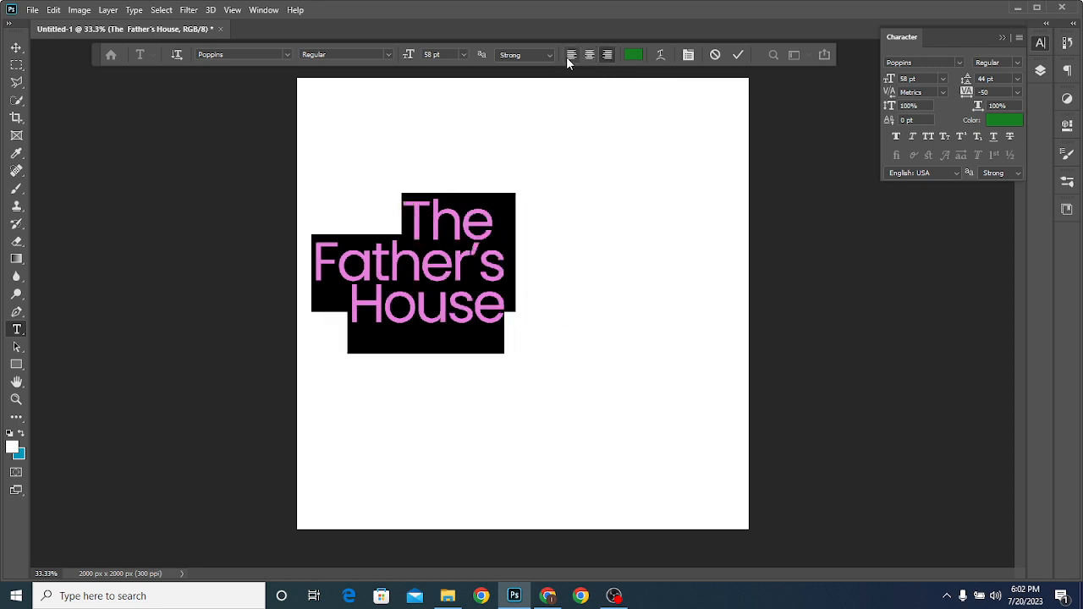
pyautogui.click(571, 56)
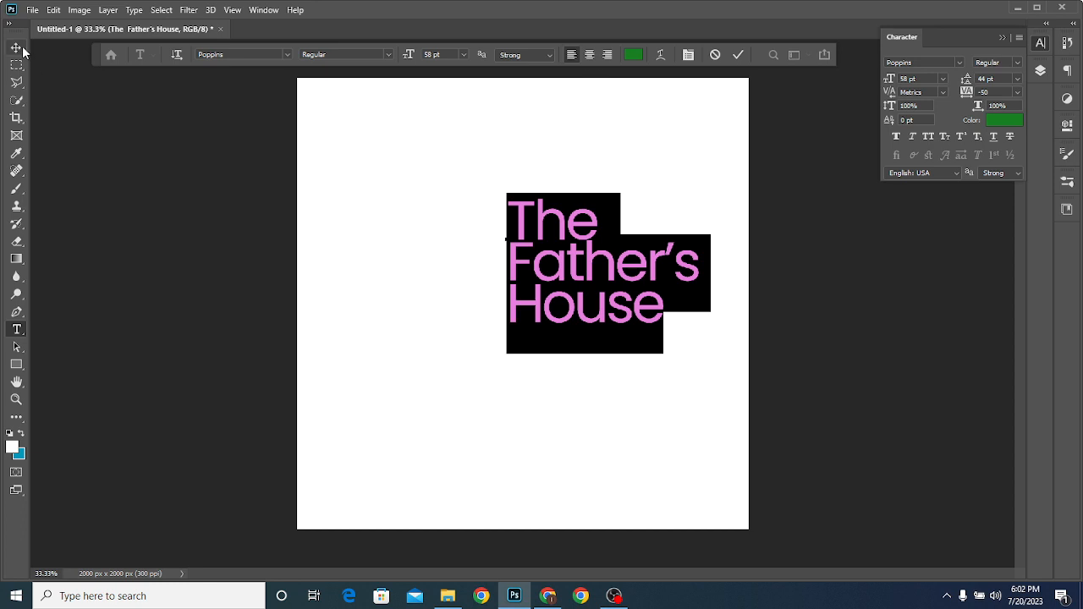
pyautogui.click(16, 47)
pyautogui.moveTo(533, 260); pyautogui.dragTo(432, 247)
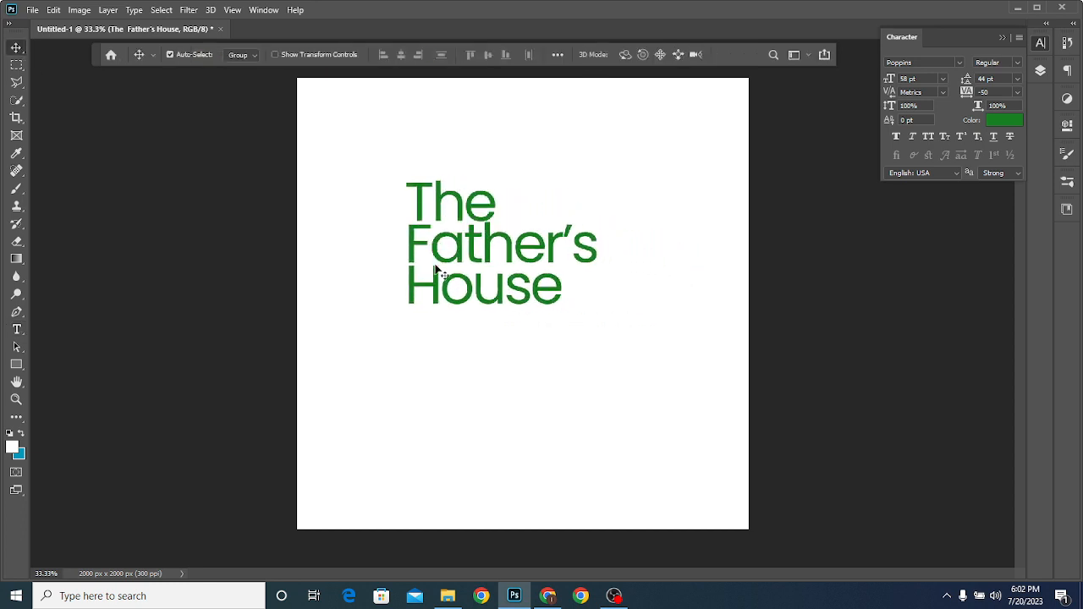
# Scale "The Father's House" up to about 127% with Free Transform and move it toward the canvas's left side
pyautogui.hotkey('ctrl', 't')
pyautogui.moveTo(604, 341); pyautogui.dragTo(641, 388)
pyautogui.click(16, 47)
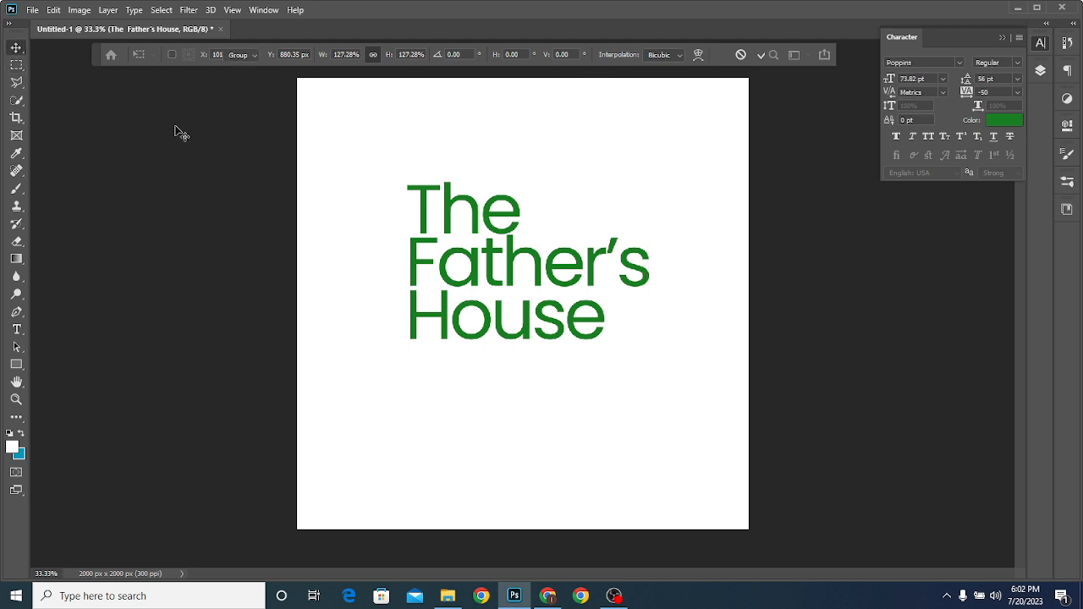
pyautogui.moveTo(462, 259); pyautogui.dragTo(439, 257)
pyautogui.moveTo(426, 254); pyautogui.dragTo(407, 254)
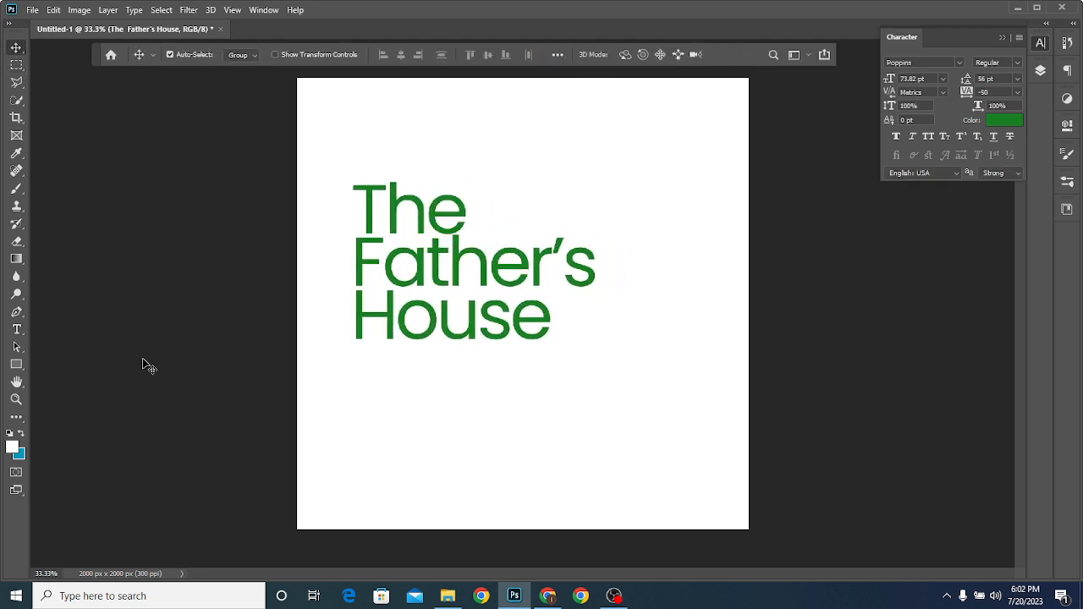
# Add a new text line starting with "A place" above and to the right of the heading, and select all of it
pyautogui.click(16, 332)
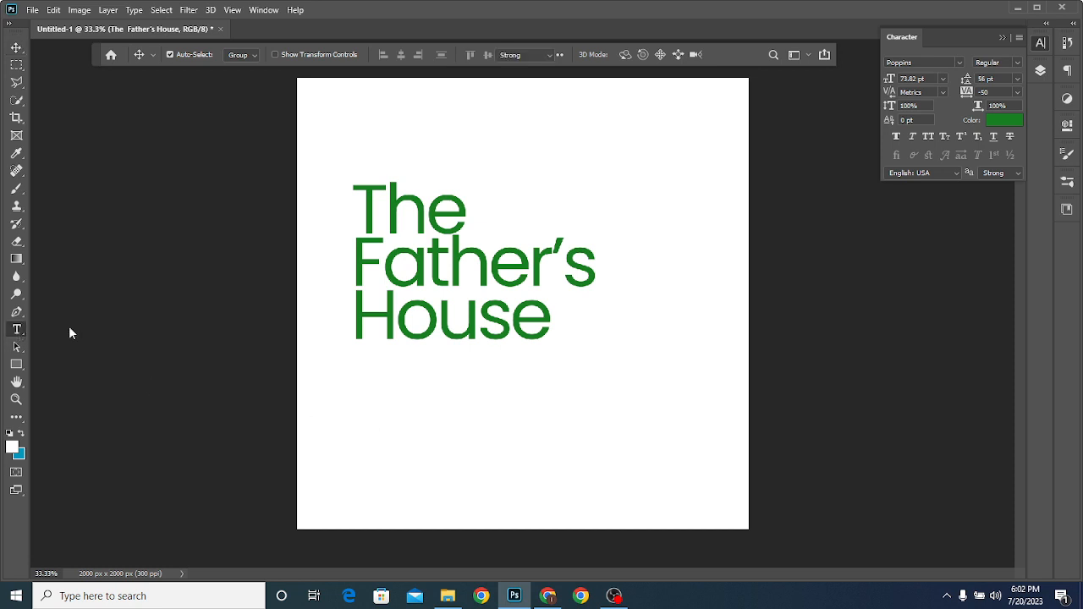
pyautogui.click(567, 164)
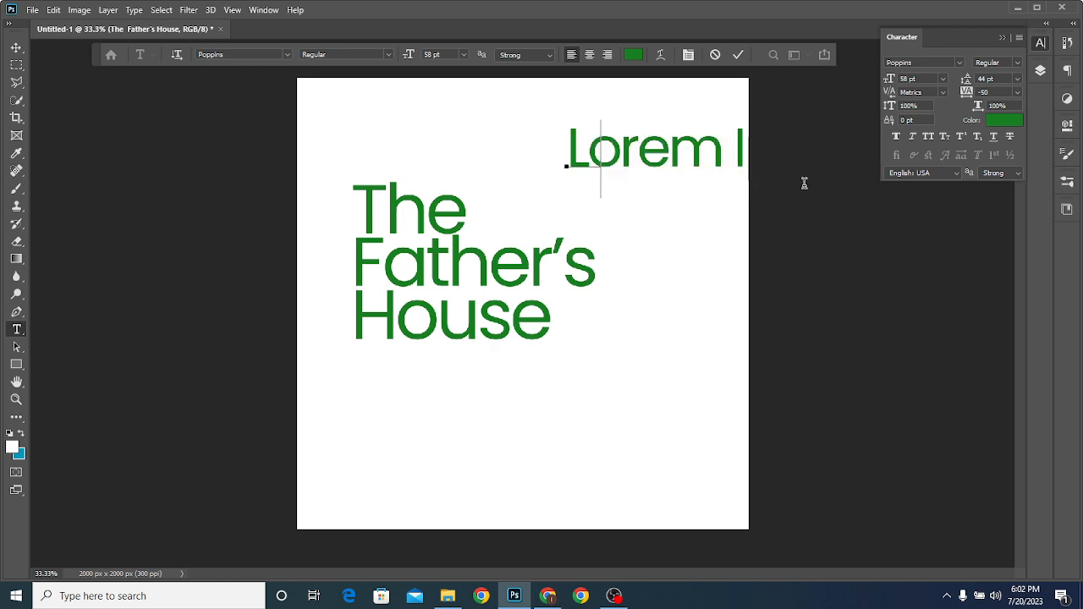
pyautogui.write('a')
pyautogui.press('BackSpace')
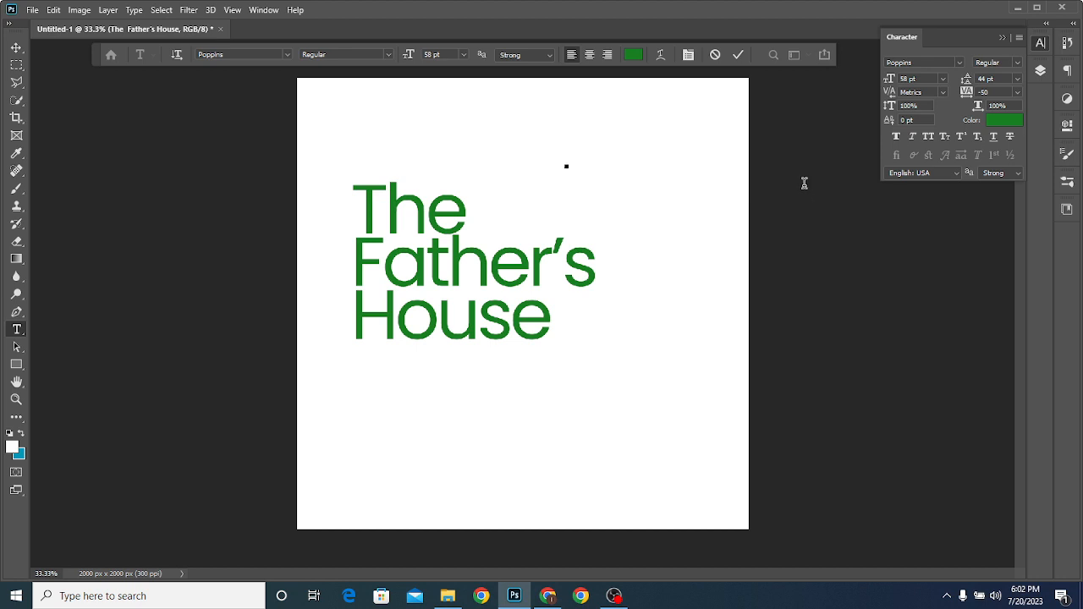
pyautogui.write('a')
pyautogui.press('BackSpace')
pyautogui.write('A')
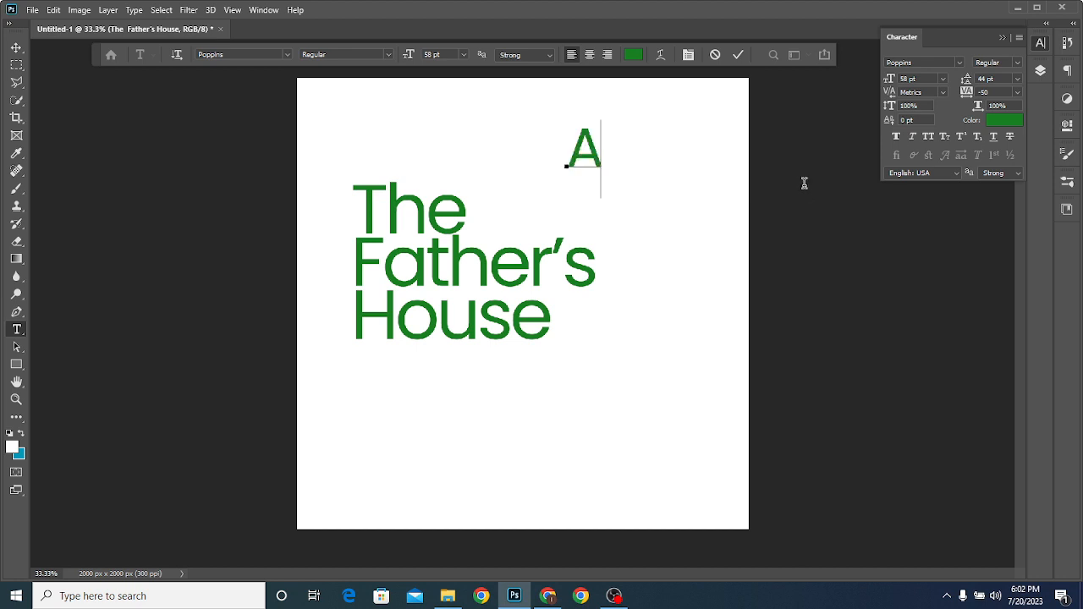
pyautogui.write(' place')
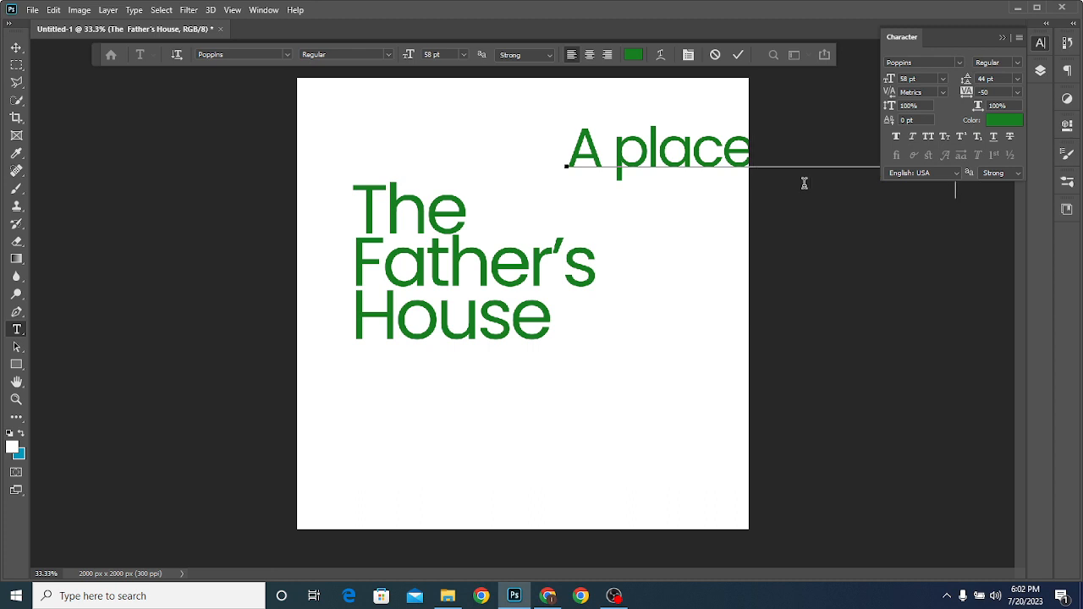
pyautogui.hotkey('ctrl', 'a')
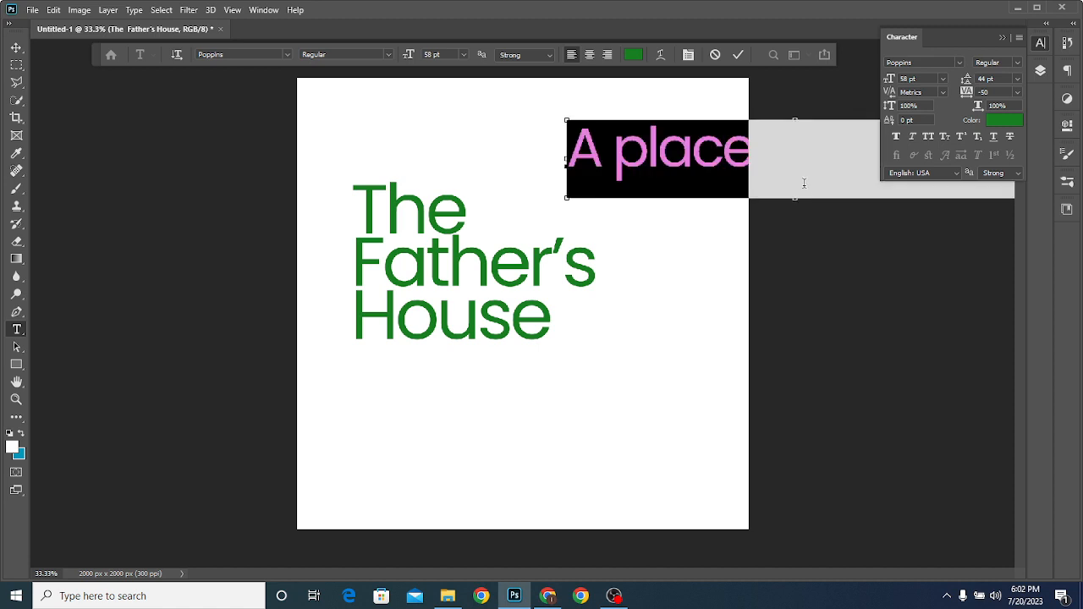
# Reduce "A place of comfort" to 16 pt and move it directly beneath "House", lined up with the heading's left edge
pyautogui.moveTo(892, 81); pyautogui.dragTo(867, 102)
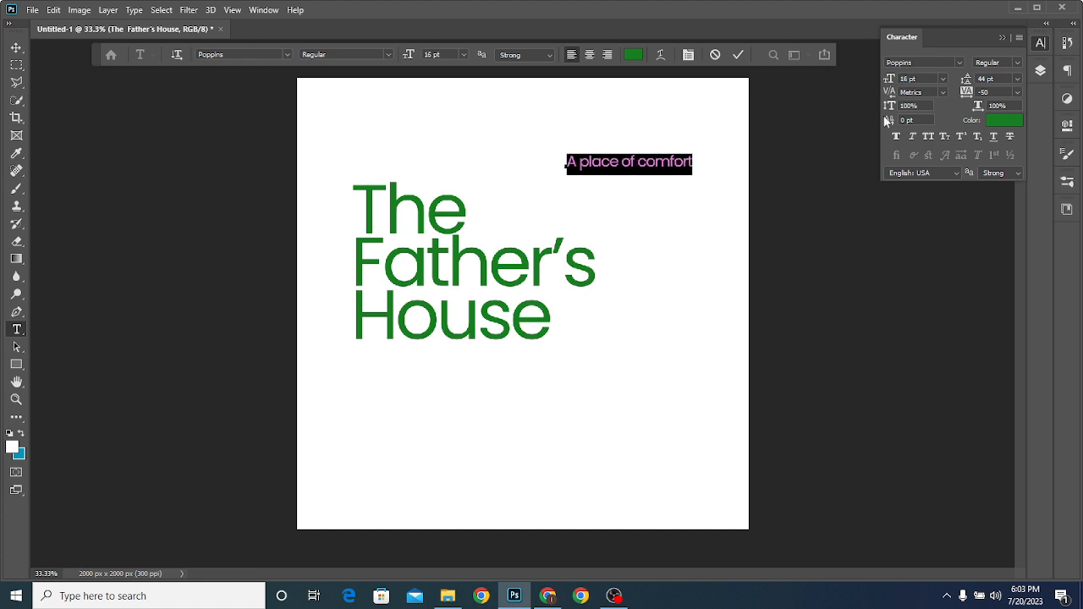
pyautogui.click(17, 48)
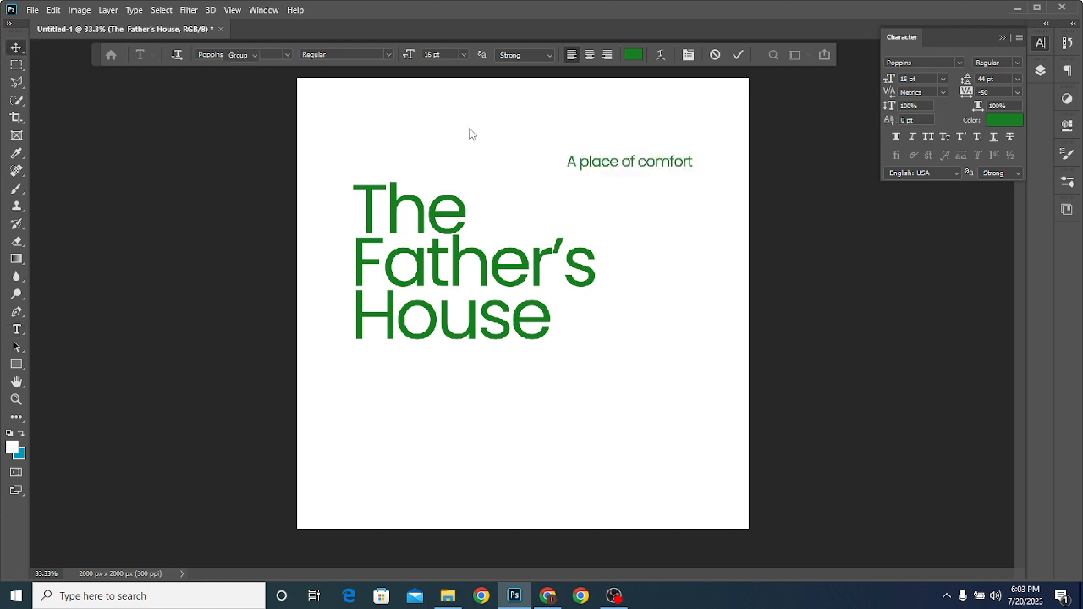
pyautogui.moveTo(573, 163); pyautogui.dragTo(357, 353)
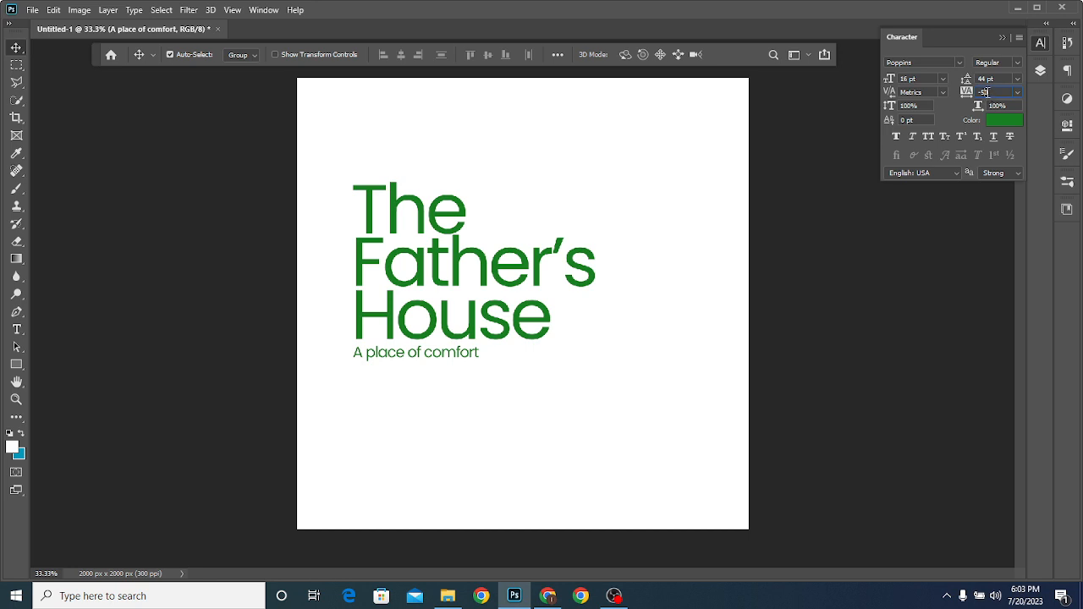
# Try a tracking of 0 on the tagline, set it to -60, and nudge the line slightly down from the heading
pyautogui.press('Return')
pyautogui.write('0')
pyautogui.press('Return')
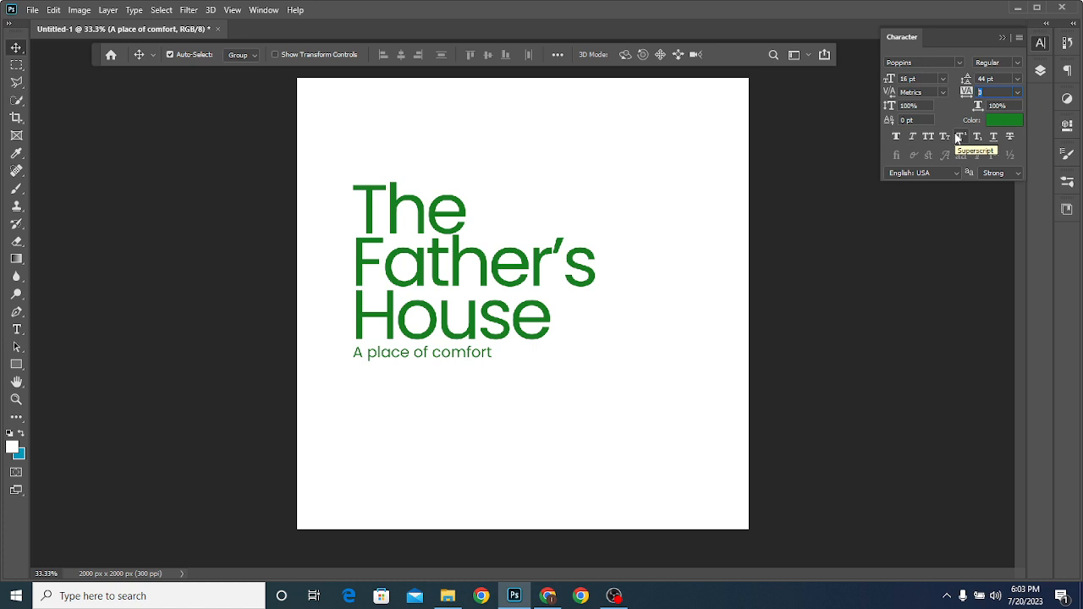
pyautogui.write('-6')
pyautogui.press('Return')
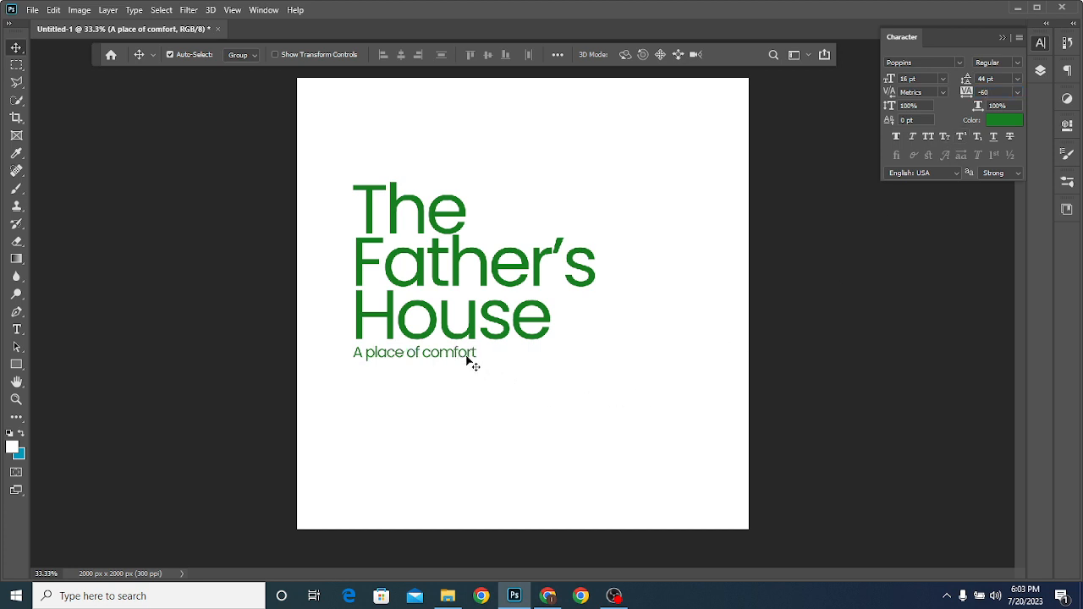
pyautogui.moveTo(470, 358); pyautogui.dragTo(462, 362)
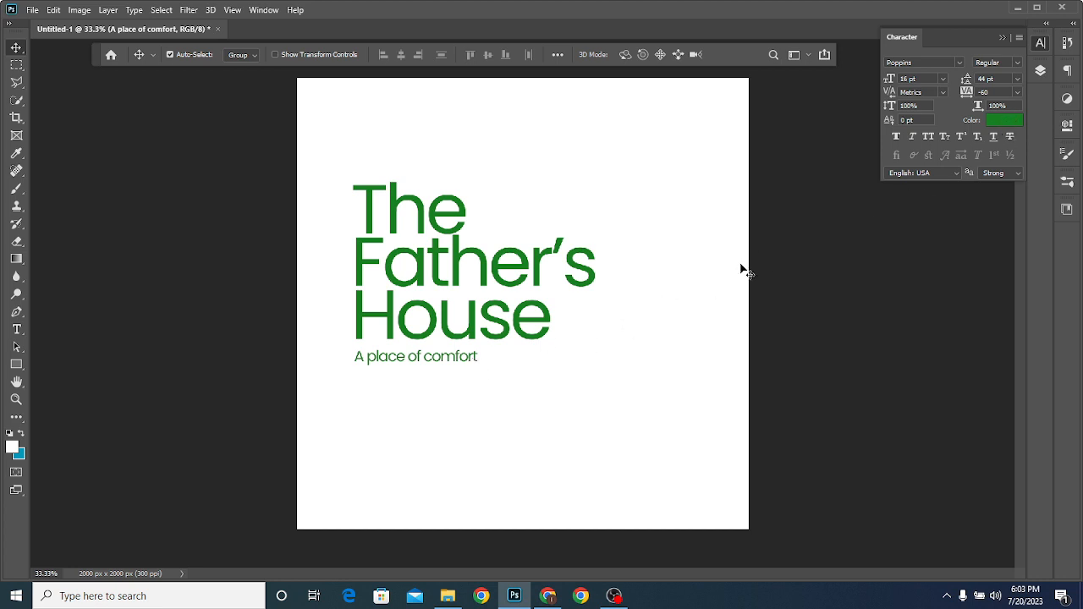
# Change the colour of "A place of comfort" to dark grey, about #2f2f2f
pyautogui.click(1002, 122)
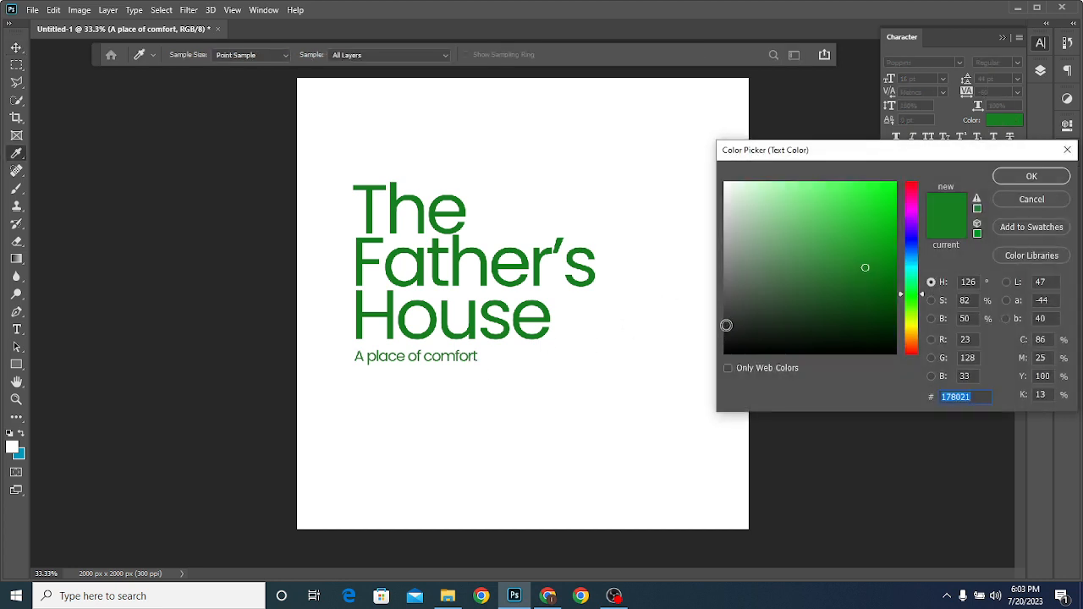
pyautogui.write('313131')
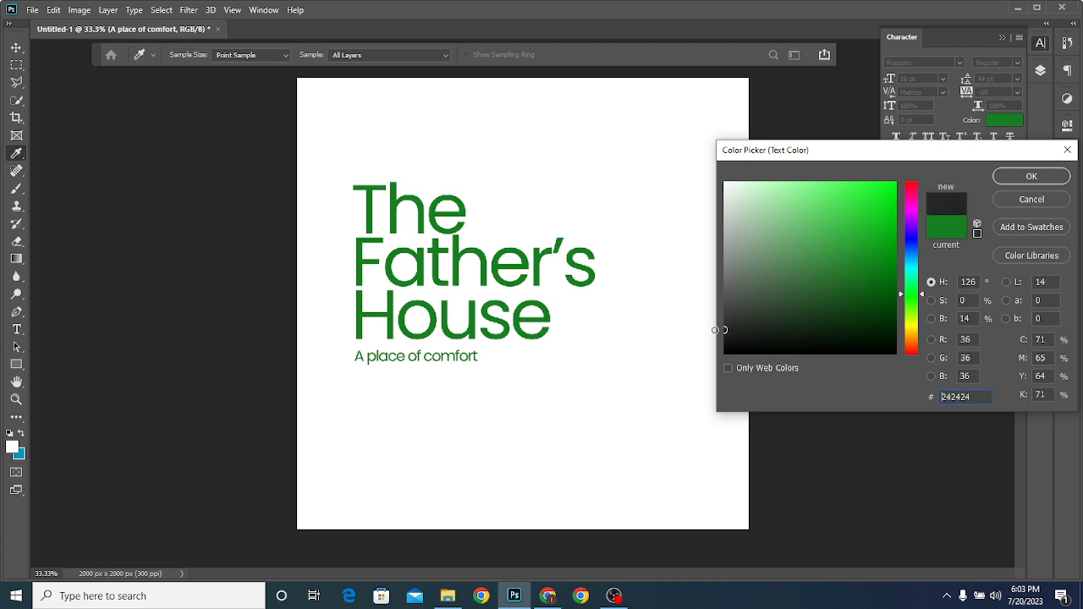
pyautogui.moveTo(710, 315)
pyautogui.mouseDown()
pyautogui.moveTo(703, 329)
pyautogui.moveTo(724, 322)
pyautogui.mouseUp()
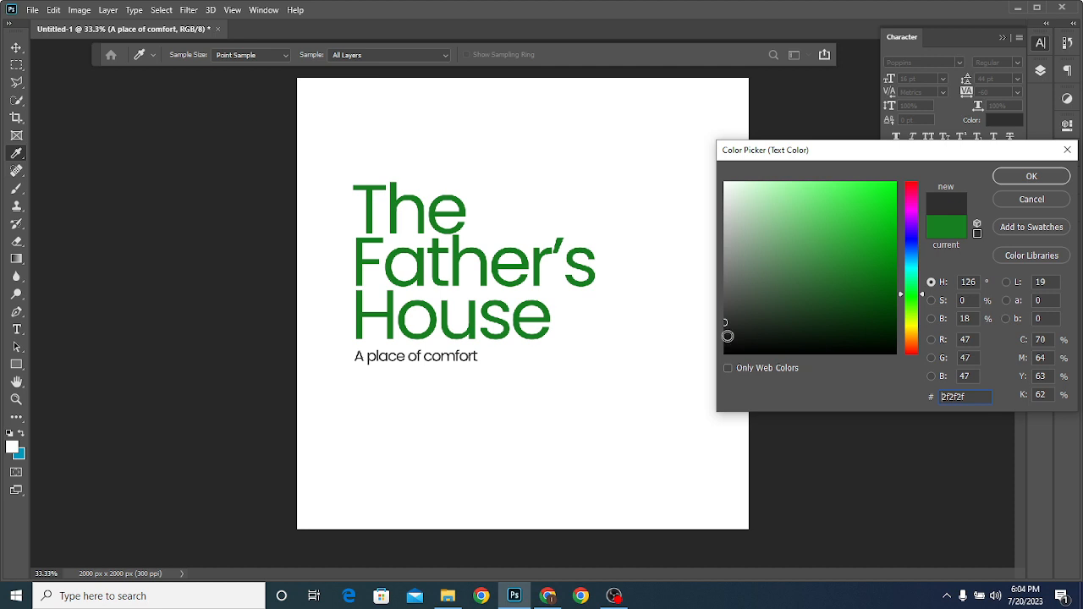
pyautogui.click(725, 324)
pyautogui.click(1032, 176)
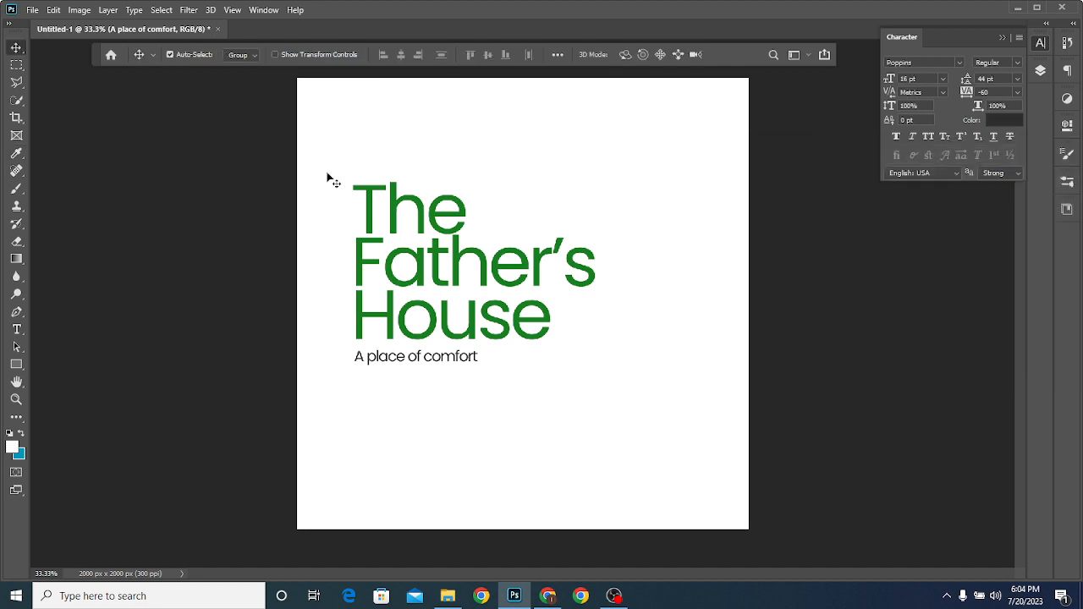
# Recolour only the word "House" in the heading to a brighter green, #22c332
pyautogui.click(16, 330)
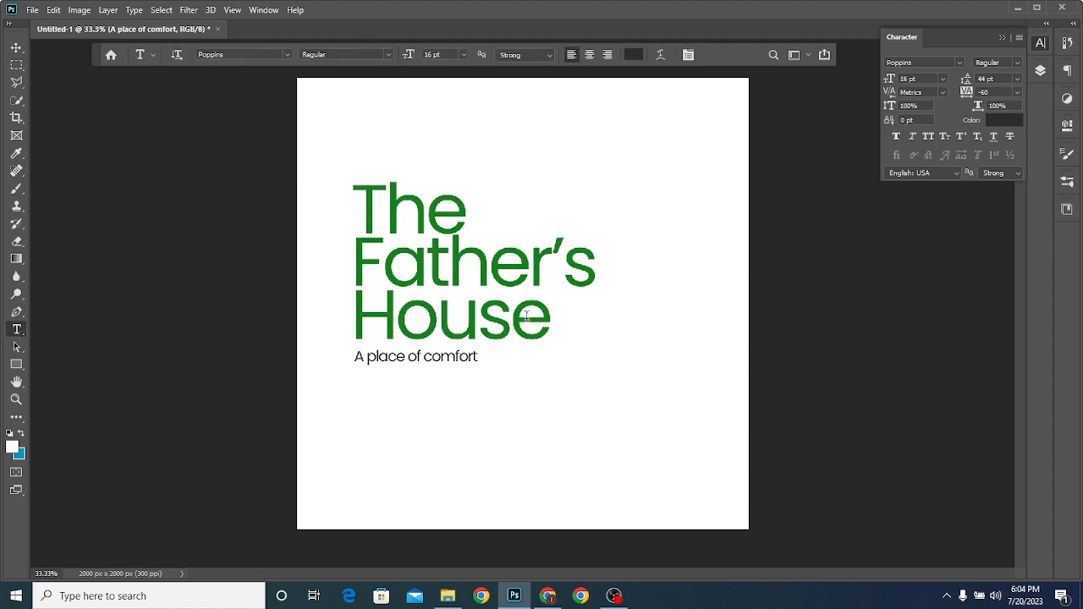
pyautogui.moveTo(539, 321); pyautogui.dragTo(350, 322)
pyautogui.click(1004, 120)
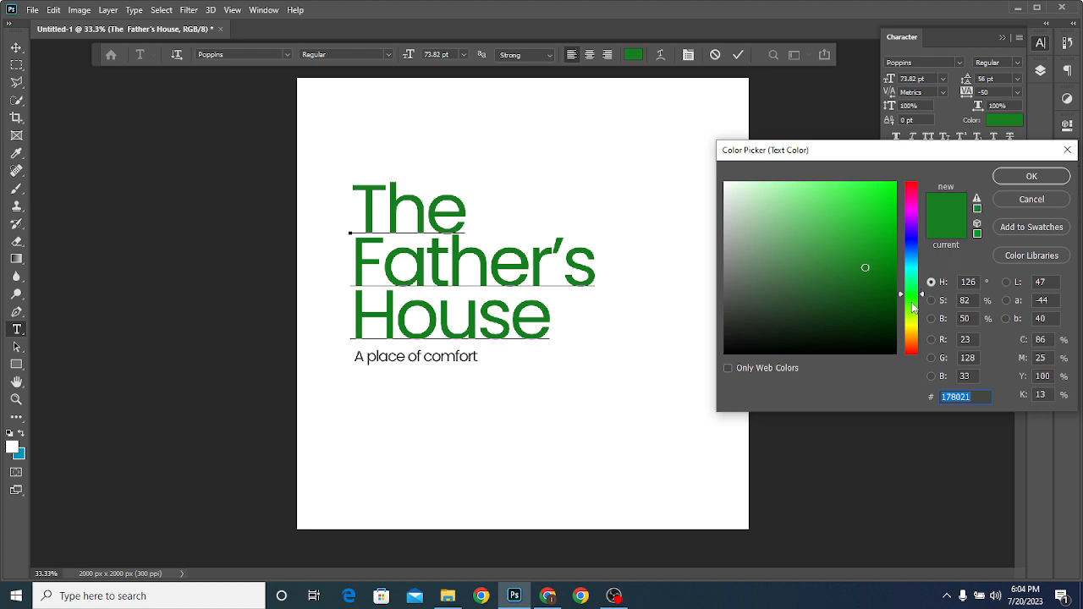
pyautogui.click(915, 335)
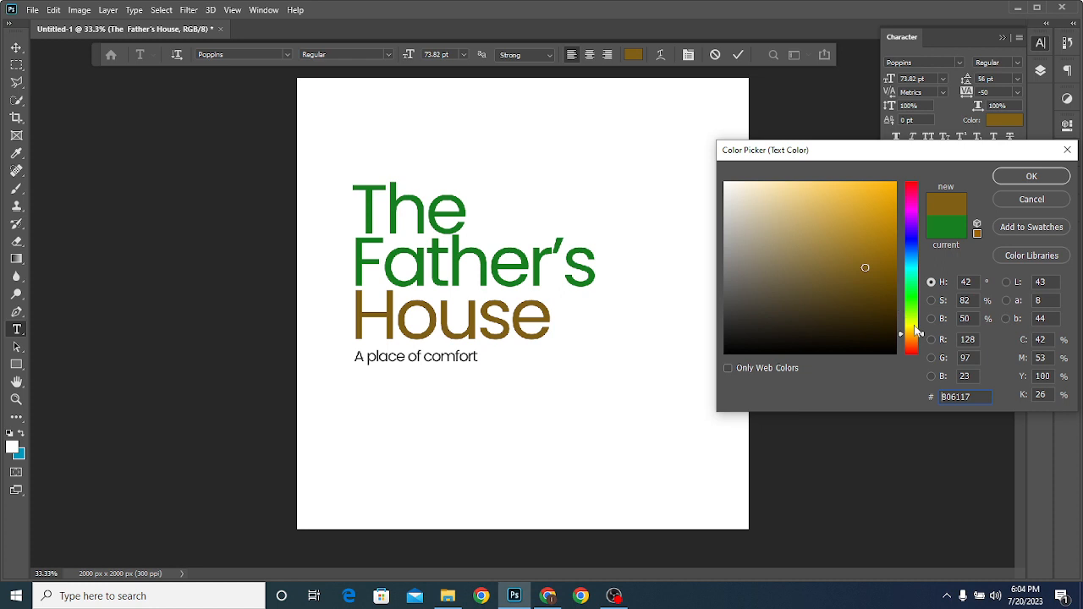
pyautogui.click(596, 272)
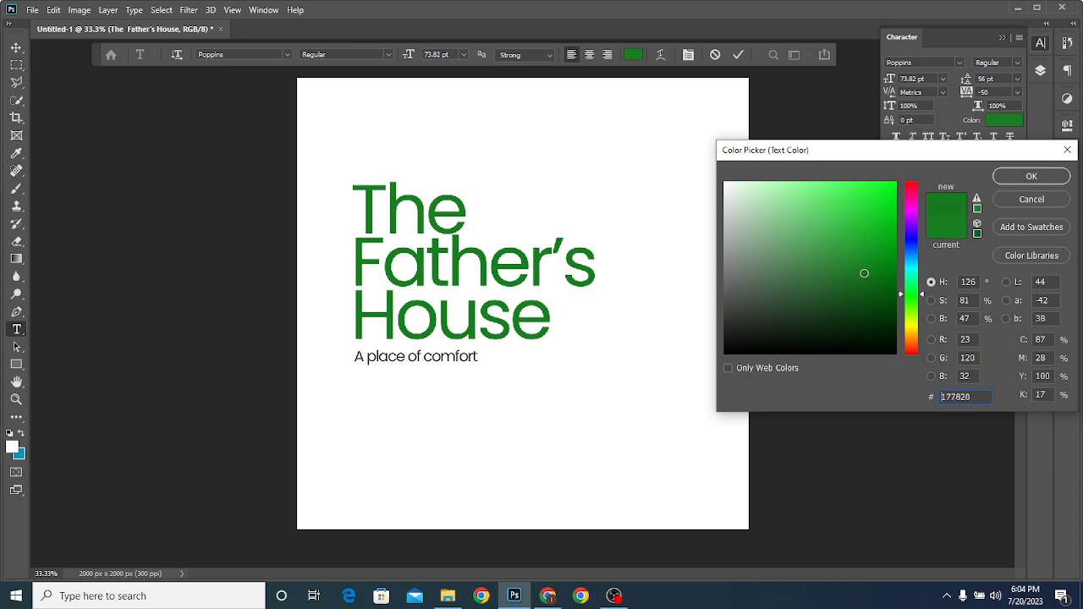
pyautogui.click(866, 303)
pyautogui.moveTo(866, 307)
pyautogui.mouseDown()
pyautogui.moveTo(868, 317)
pyautogui.moveTo(853, 199)
pyautogui.mouseUp()
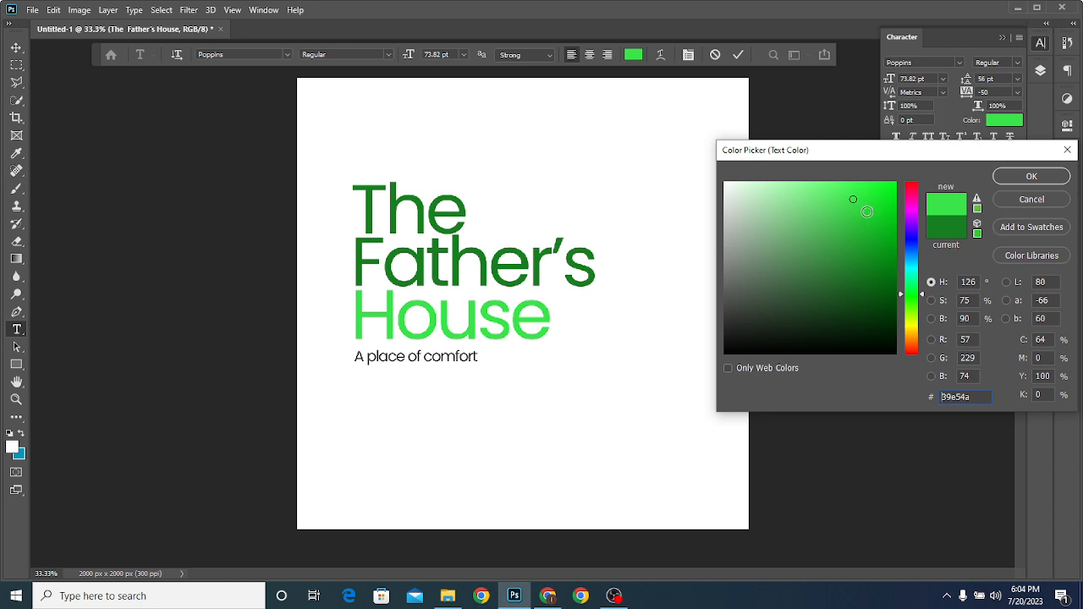
pyautogui.moveTo(853, 199); pyautogui.dragTo(866, 222)
pyautogui.click(1030, 178)
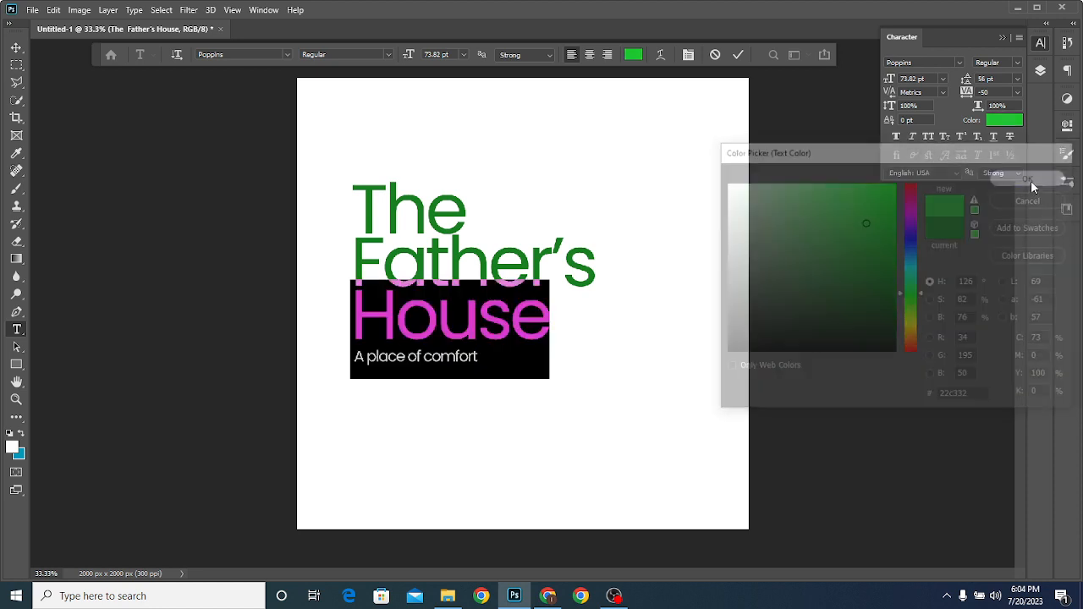
pyautogui.click(16, 47)
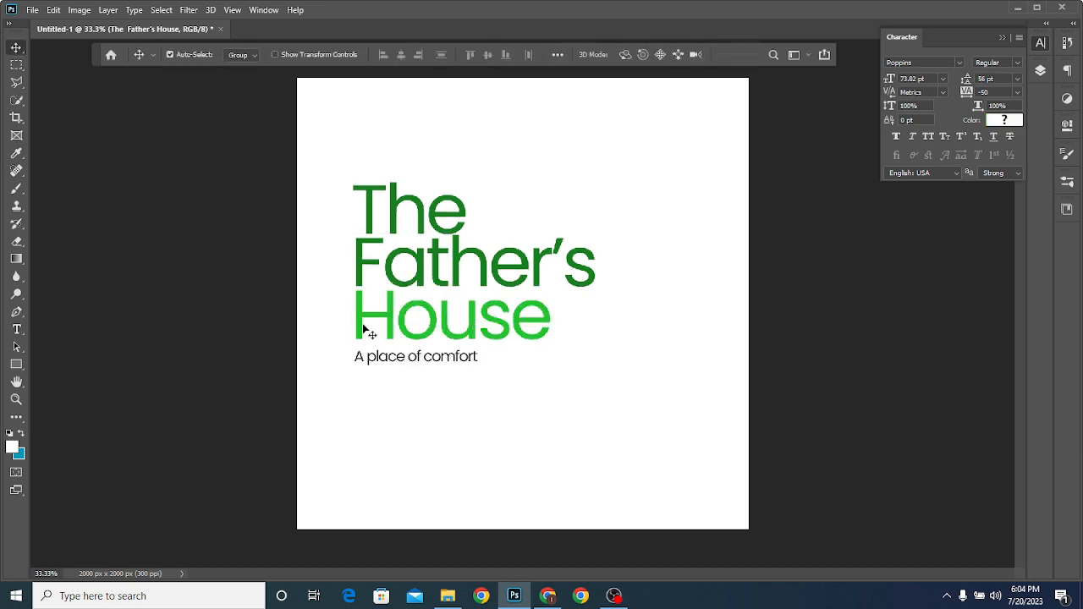
# Add a new text line reading "Sat. 4th July" below the tagline
pyautogui.click(16, 329)
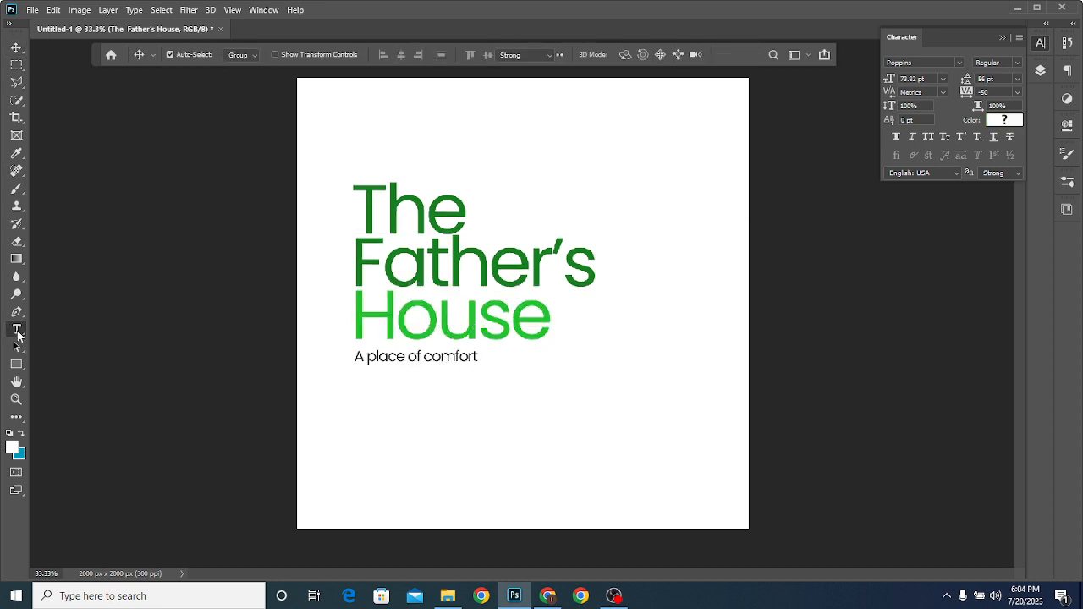
pyautogui.click(448, 406)
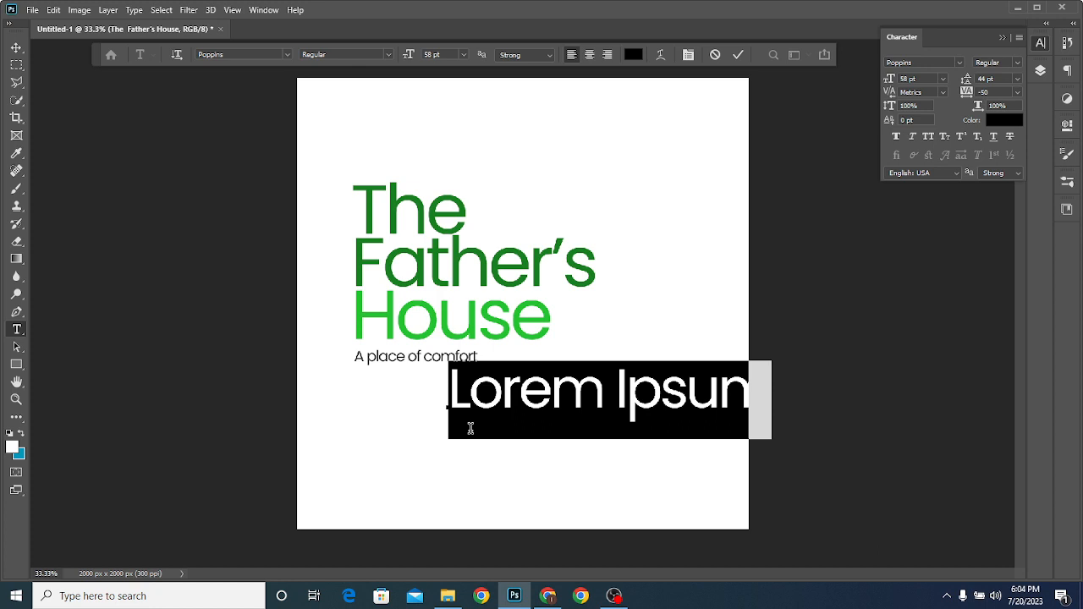
pyautogui.write('sat')
pyautogui.press('BackSpace')
pyautogui.press('BackSpace')
pyautogui.press('BackSpace')
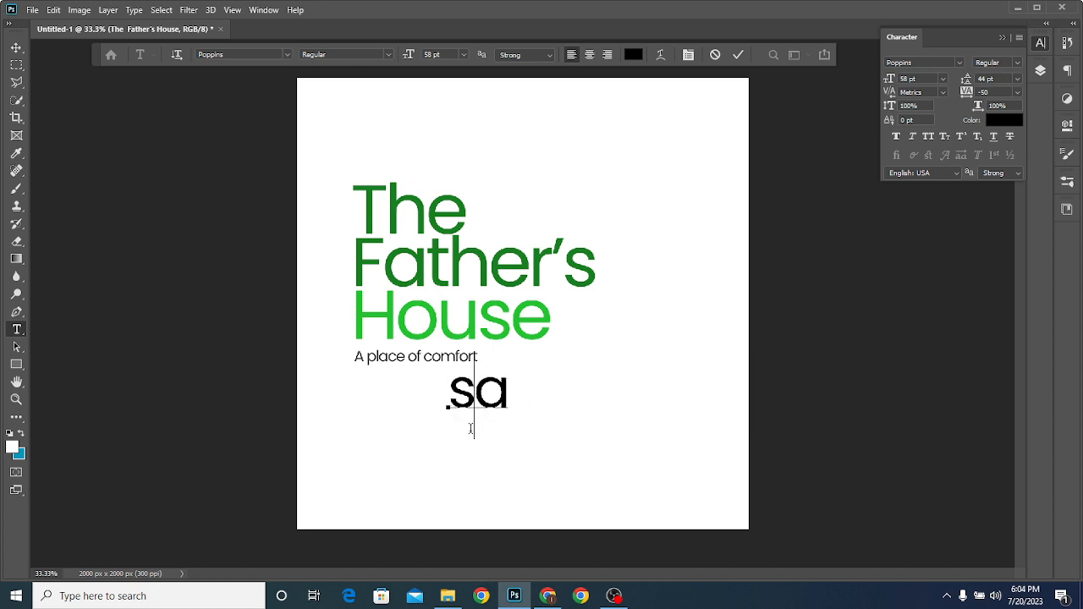
pyautogui.write('Sat.')
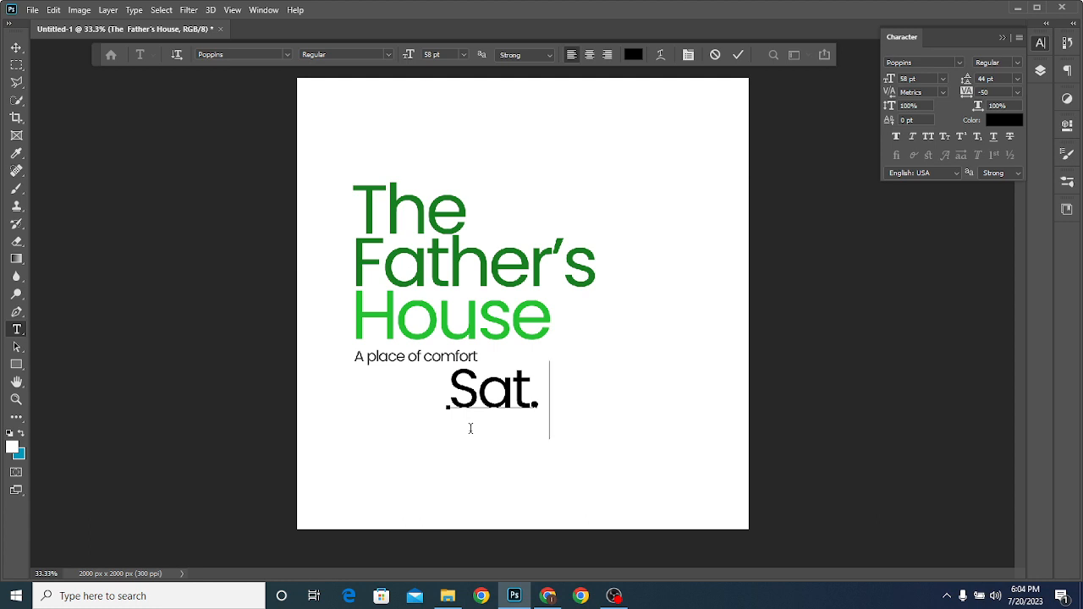
pyautogui.write(' $')
pyautogui.press('BackSpace')
pyautogui.write('4t')
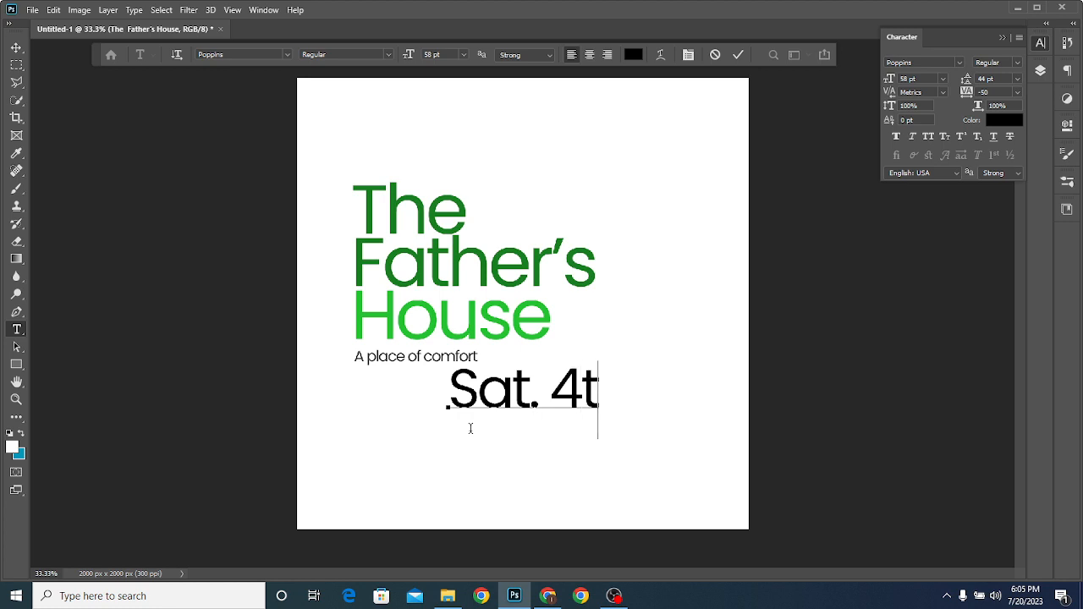
pyautogui.write('h July')
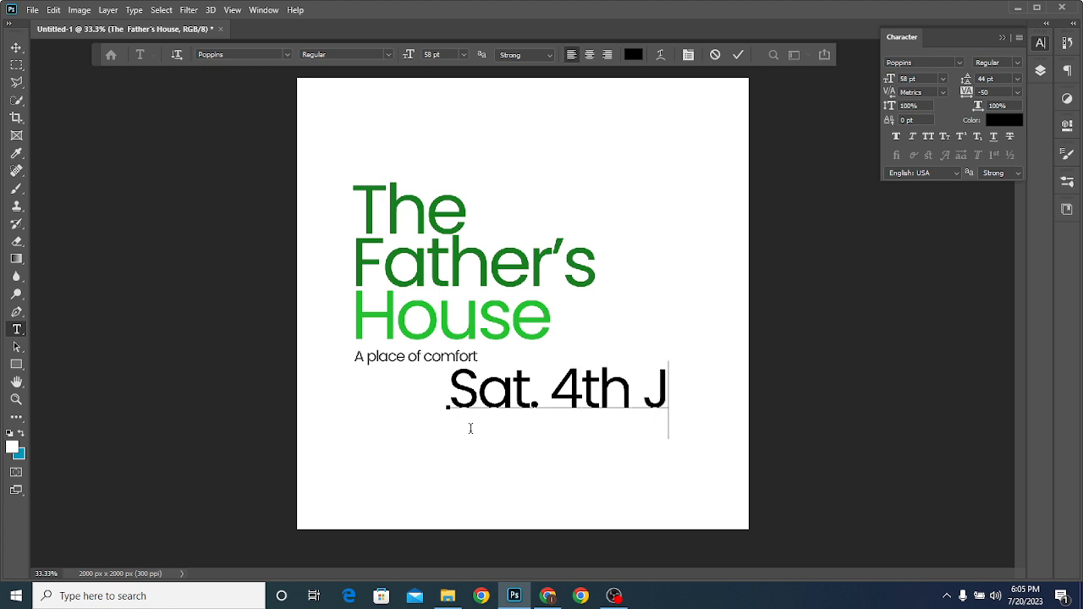
pyautogui.hotkey('ctrl', 'Return')
# Set the whole date line to 22 pt and move it to the canvas's upper-right area
pyautogui.tripleClick(471, 435)
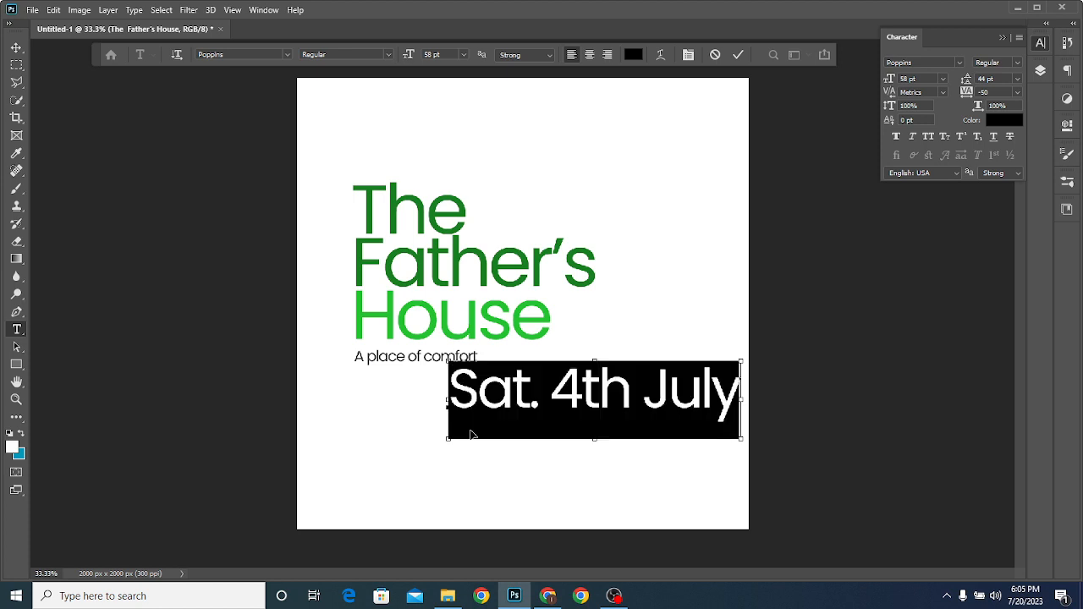
pyautogui.moveTo(889, 83); pyautogui.dragTo(864, 93)
pyautogui.click(16, 47)
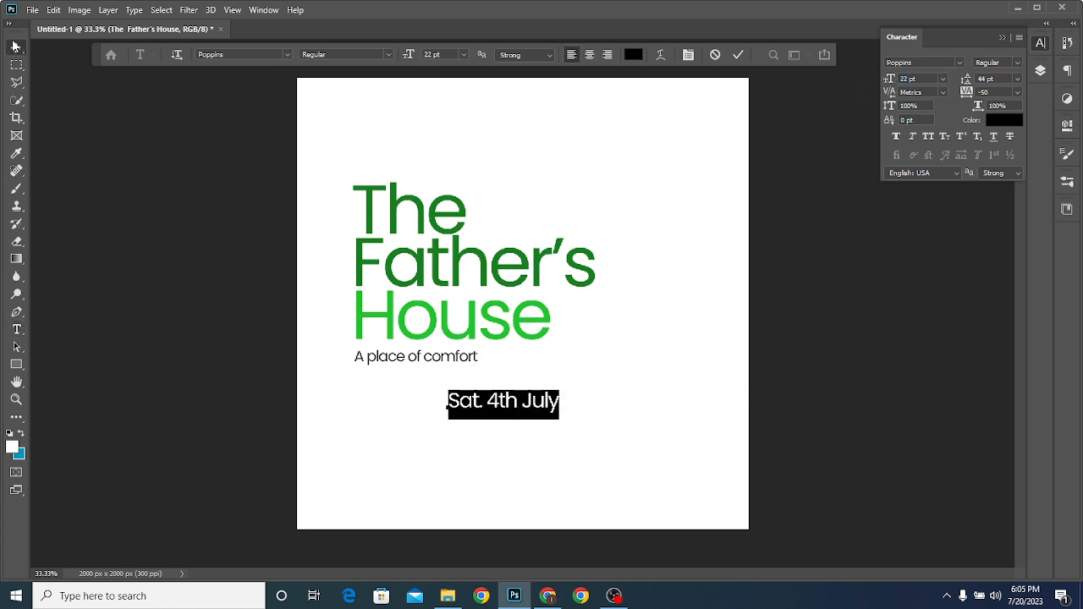
pyautogui.moveTo(520, 409); pyautogui.dragTo(668, 135)
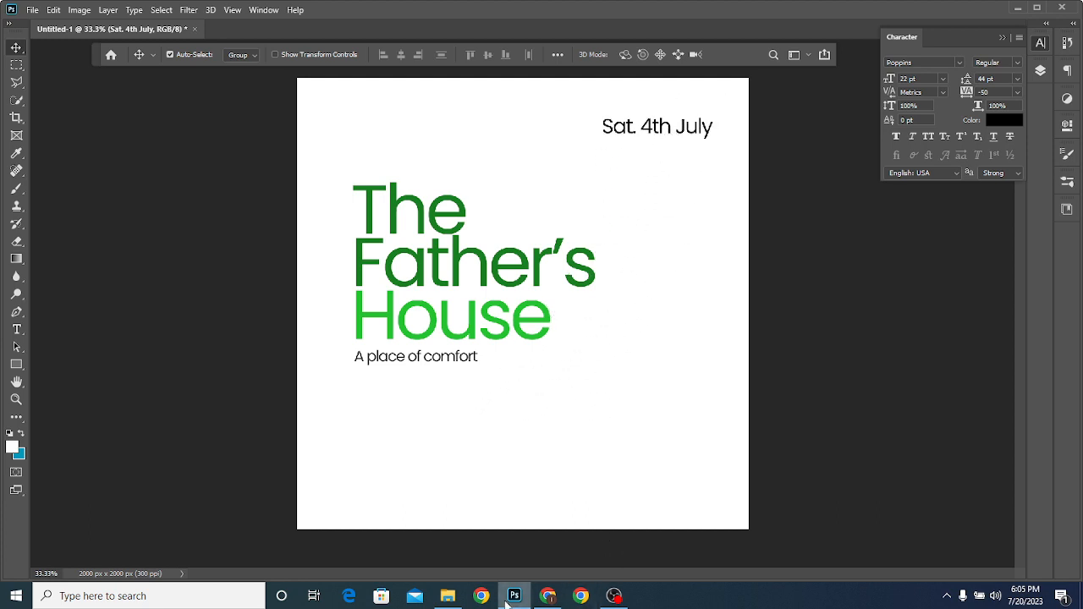
pyautogui.click(447, 596)
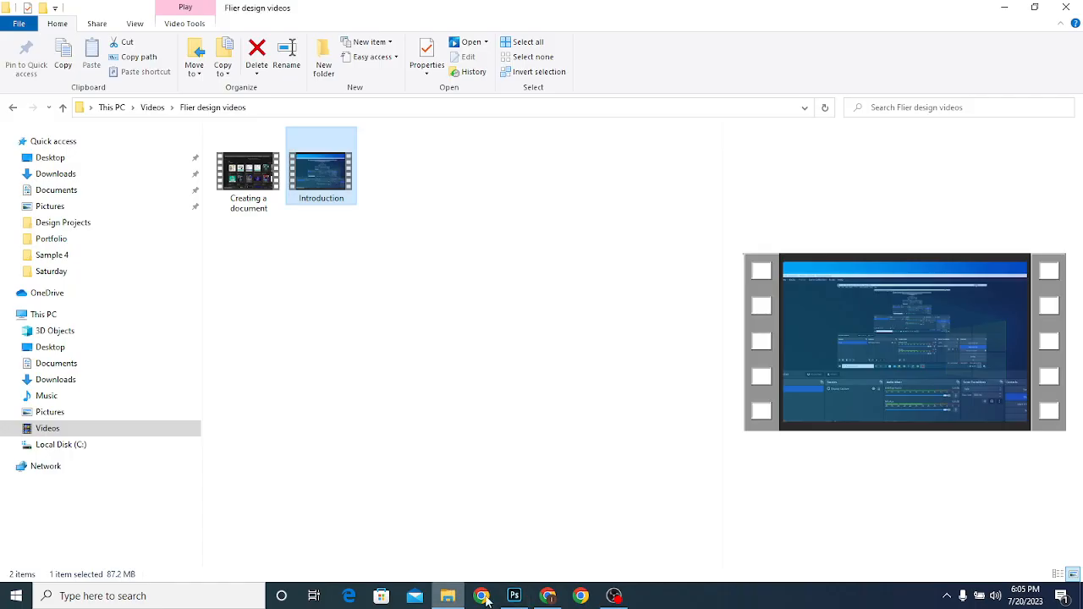
pyautogui.click(613, 596)
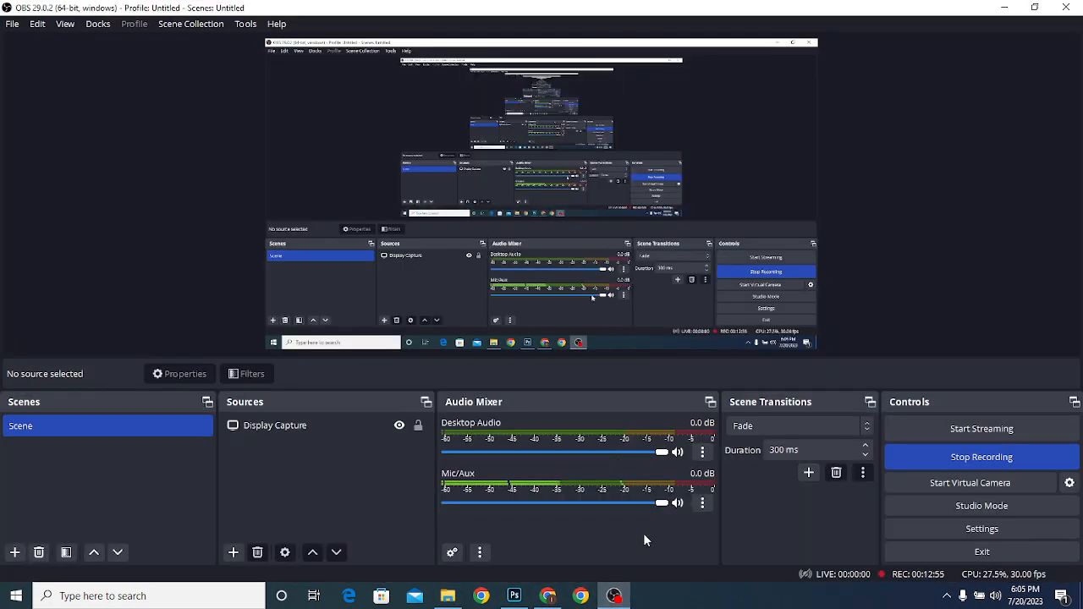
pyautogui.click(514, 595)
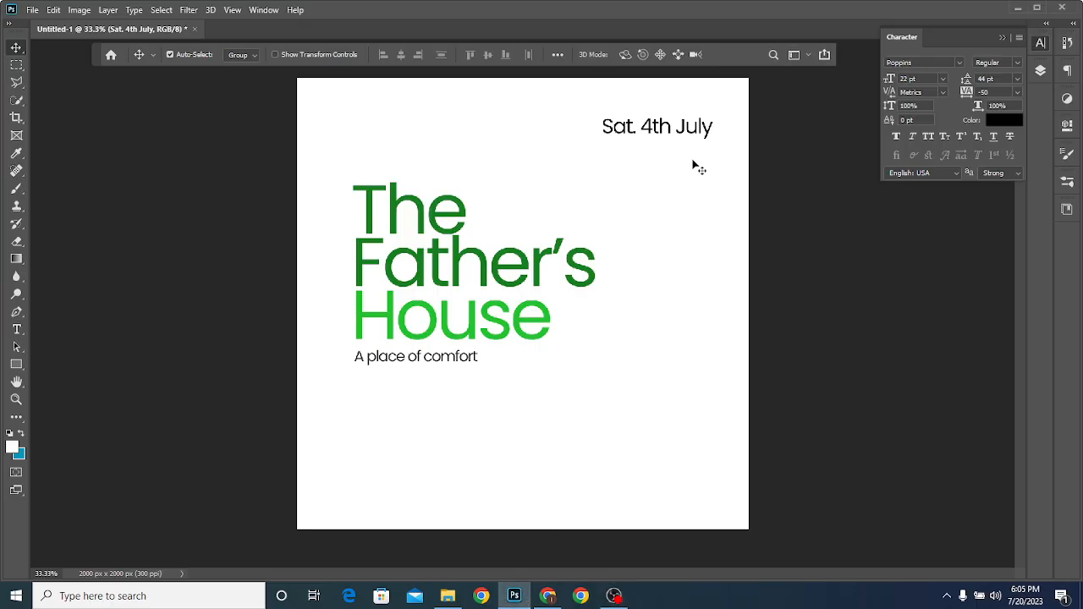
# Nudge the date line slightly left and add a new text line reading "Time: 4pm" below the tagline
pyautogui.moveTo(699, 135); pyautogui.dragTo(692, 133)
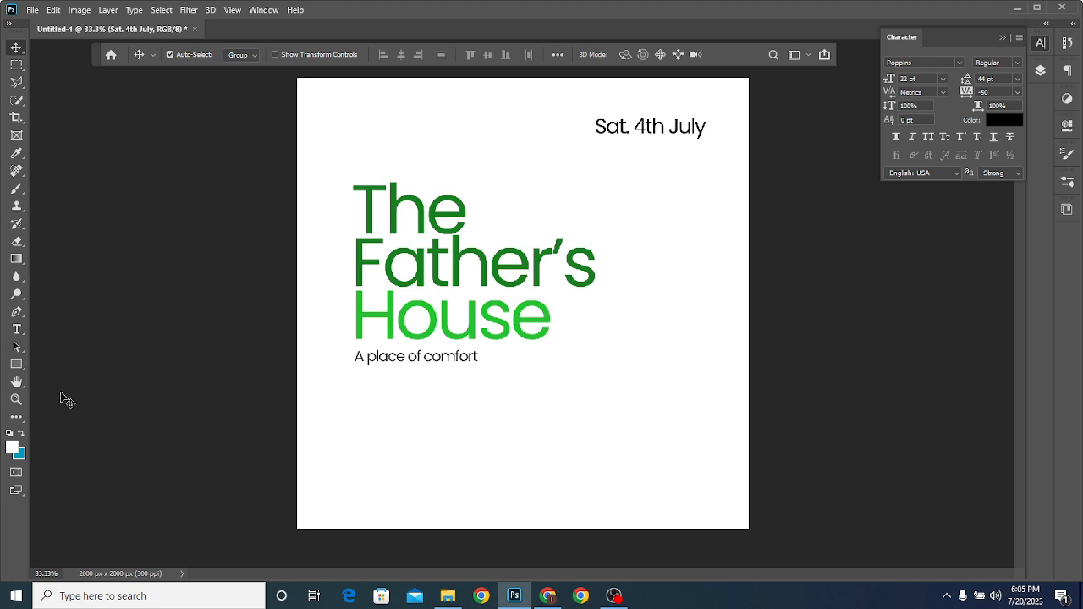
pyautogui.click(16, 329)
pyautogui.click(393, 421)
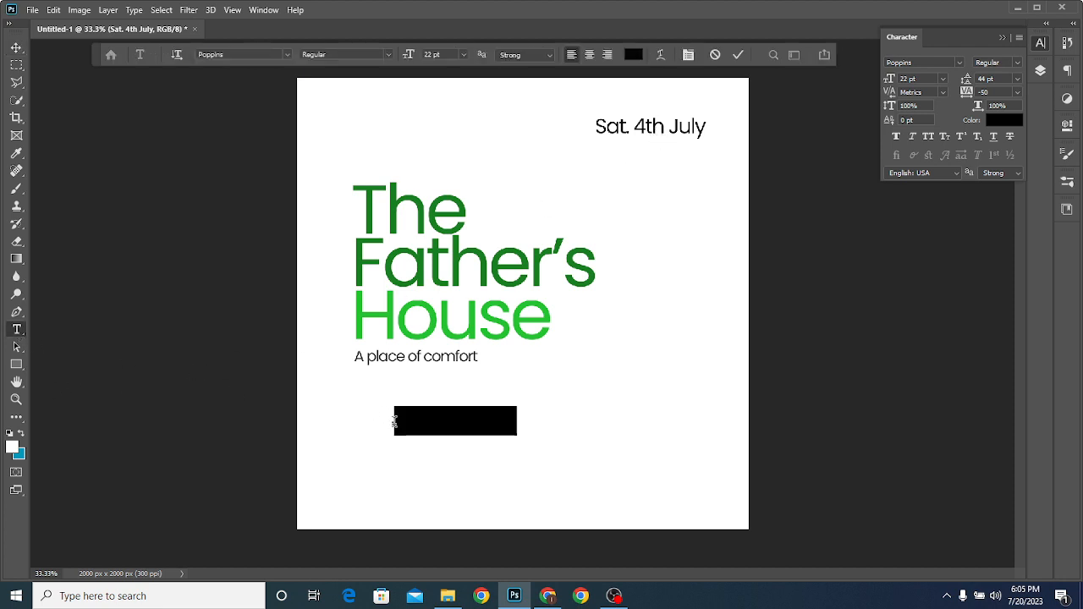
pyautogui.write('Time:')
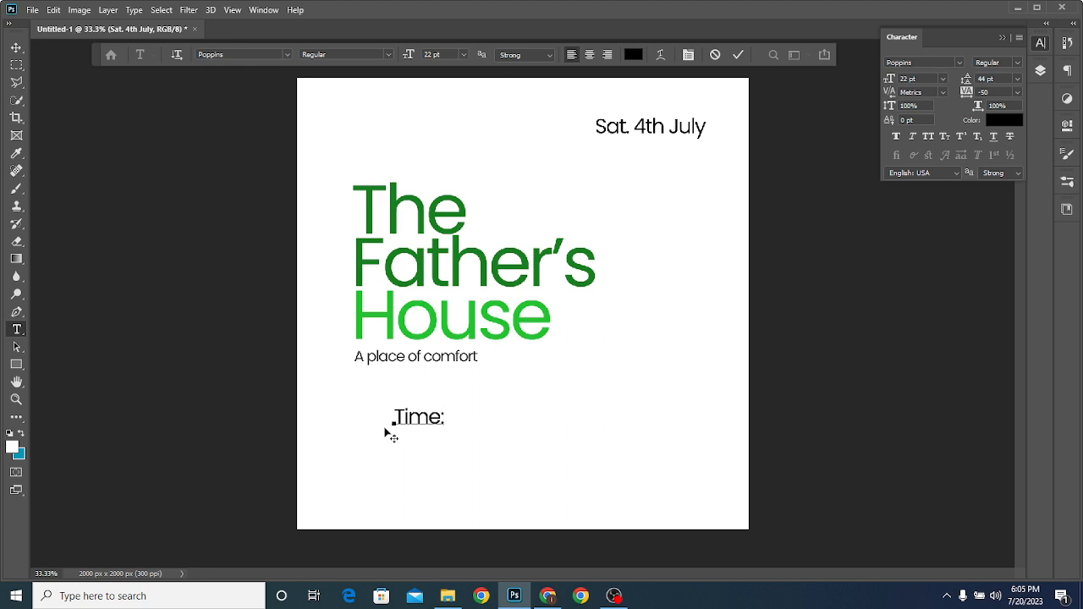
pyautogui.write(' 4pm')
# Set "Time: 4pm" to 18 pt and move it directly under "Sat. 4th July", aligned with the date's left edge
pyautogui.hotkey('ctrl', 'a')
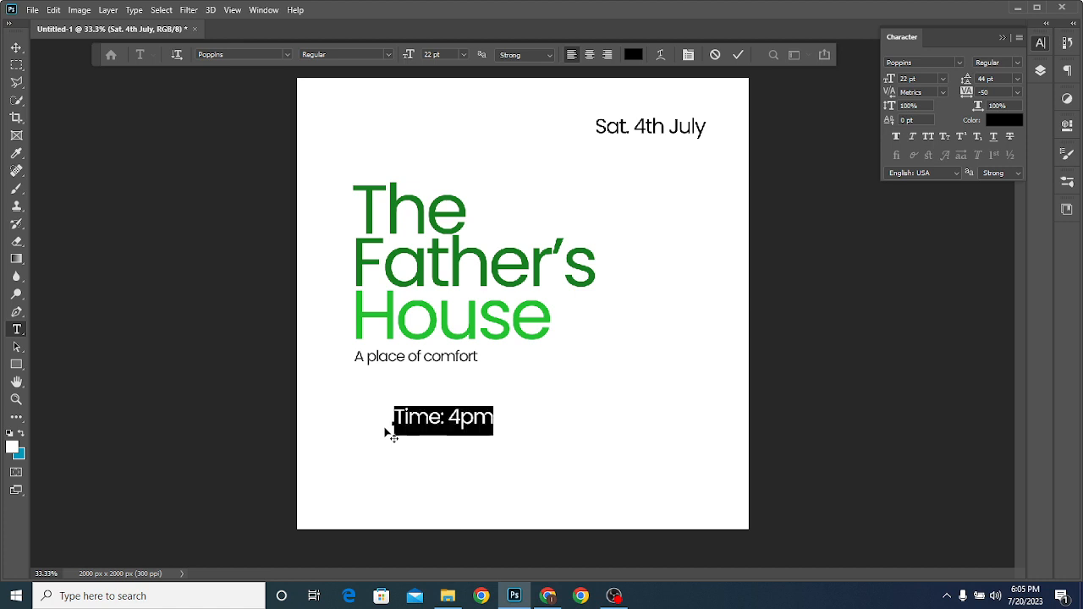
pyautogui.moveTo(885, 80); pyautogui.dragTo(884, 81)
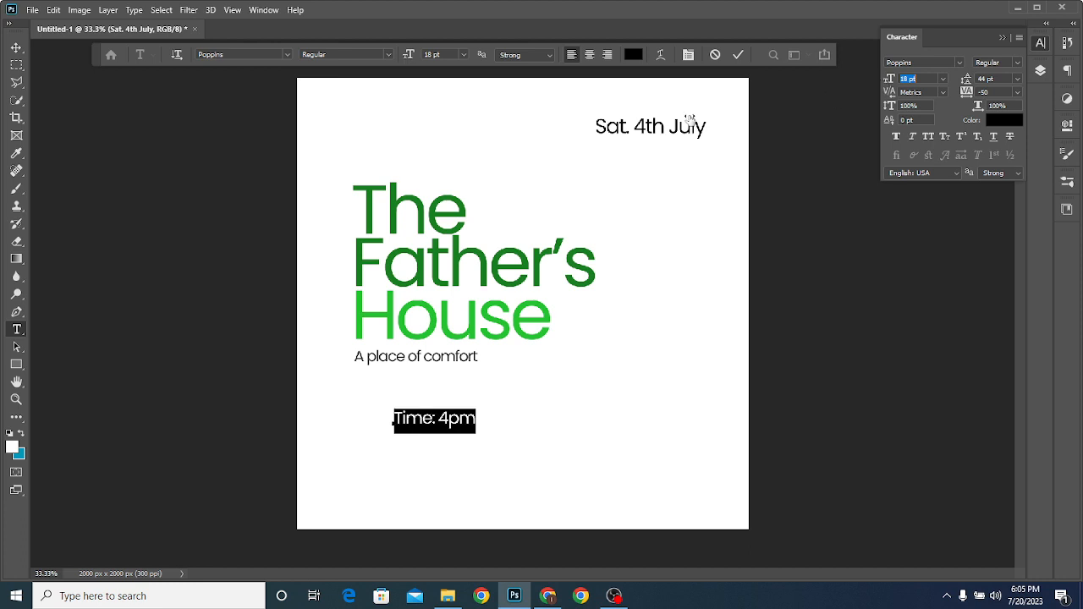
pyautogui.click(15, 48)
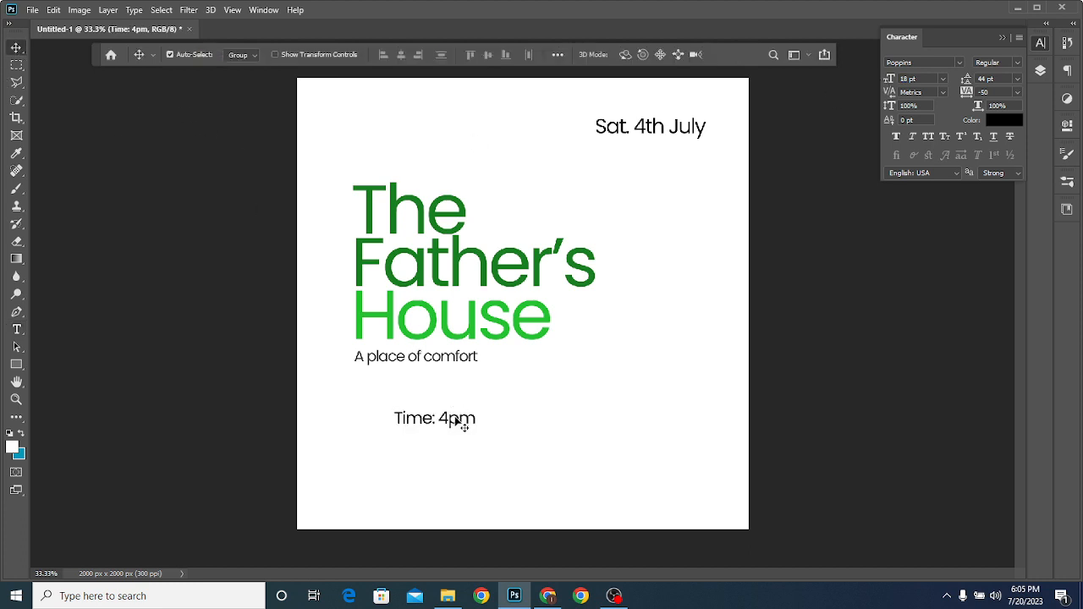
pyautogui.moveTo(460, 418); pyautogui.dragTo(664, 152)
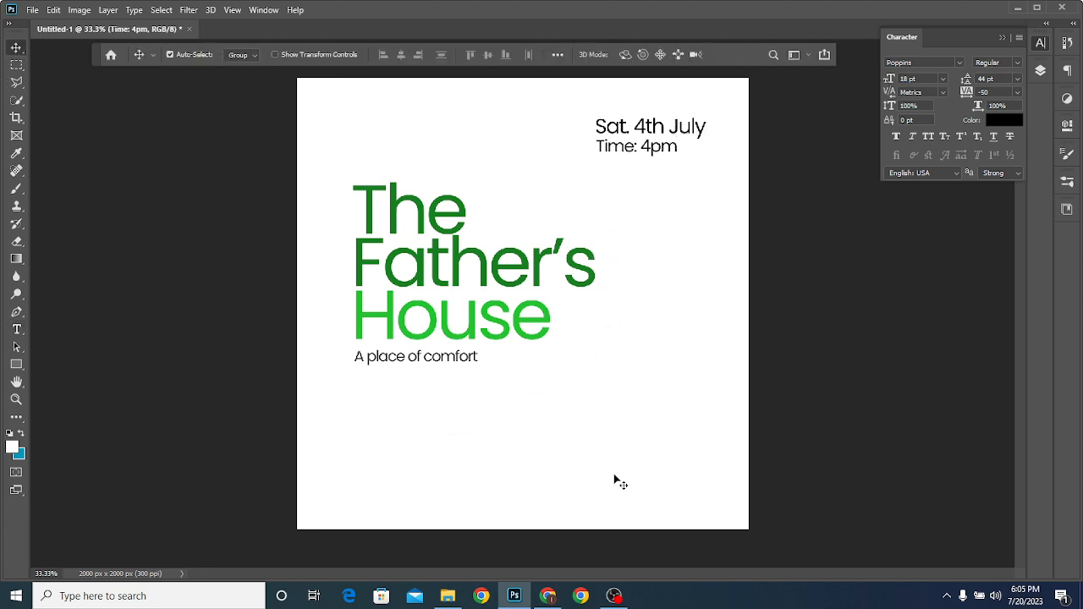